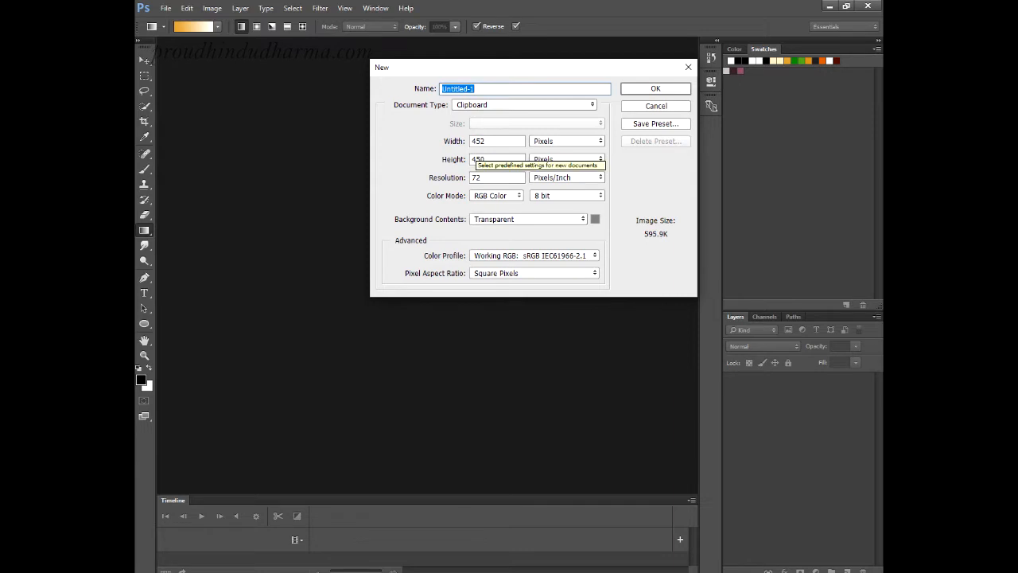
# Set the new document's resolution to 112 pixels/inch and its color depth to 16 bit.
pyautogui.doubleClick(476, 178)
pyautogui.write('1')
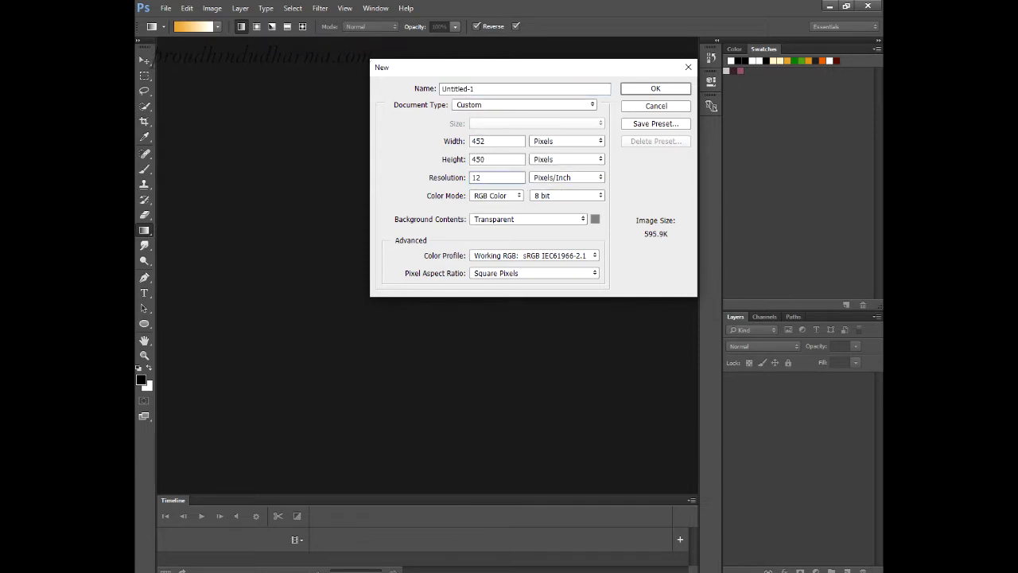
pyautogui.write('1')
pyautogui.click(566, 196)
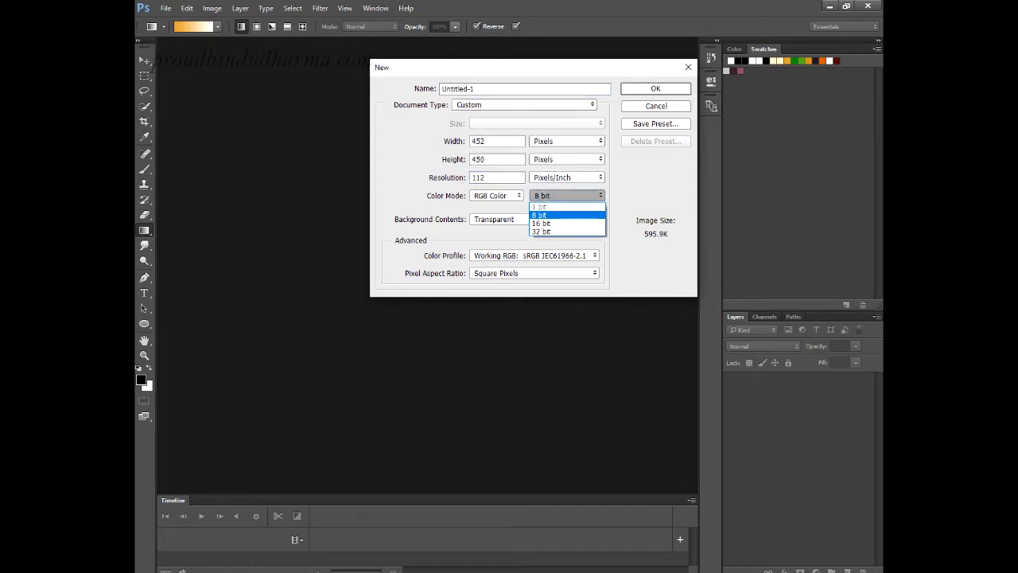
pyautogui.click(566, 223)
# Set the new document's width to 1052 pixels and height to 850 pixels, and create the document.
pyautogui.moveTo(478, 140); pyautogui.dragTo(472, 140)
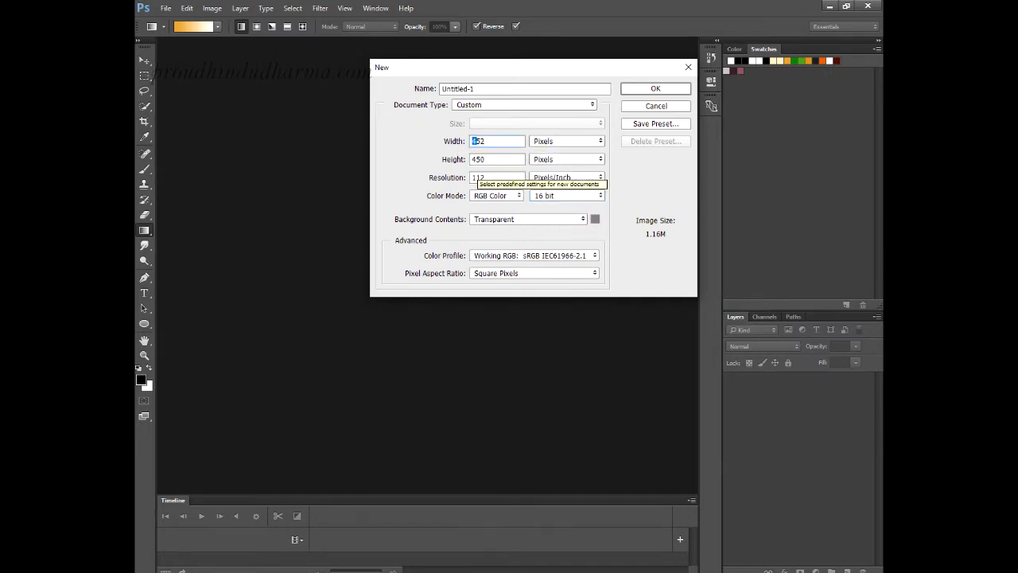
pyautogui.write('8')
pyautogui.click(473, 159)
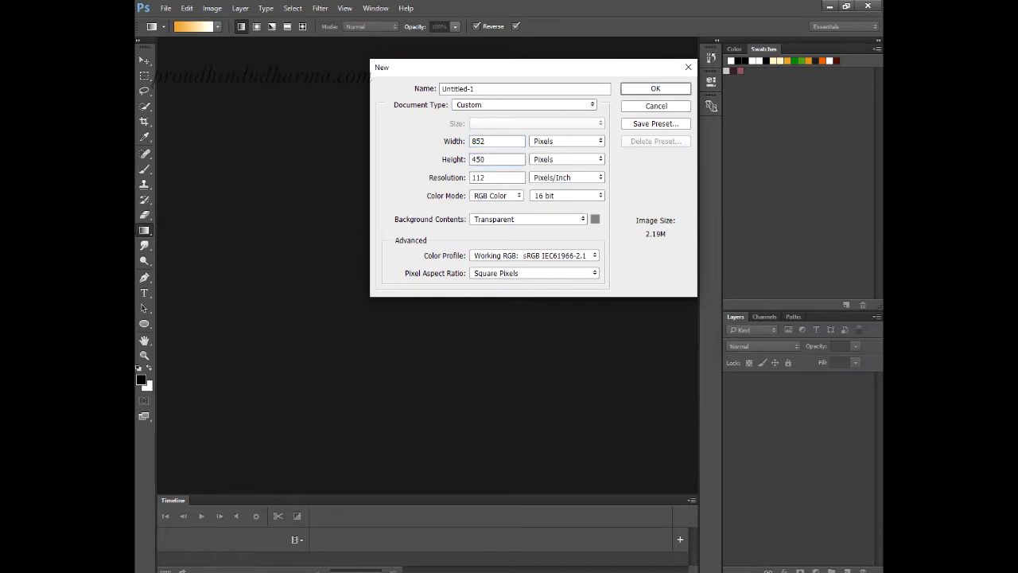
pyautogui.moveTo(473, 159); pyautogui.dragTo(477, 159)
pyautogui.click(472, 141)
pyautogui.press('Delete')
pyautogui.write('10')
pyautogui.click(474, 160)
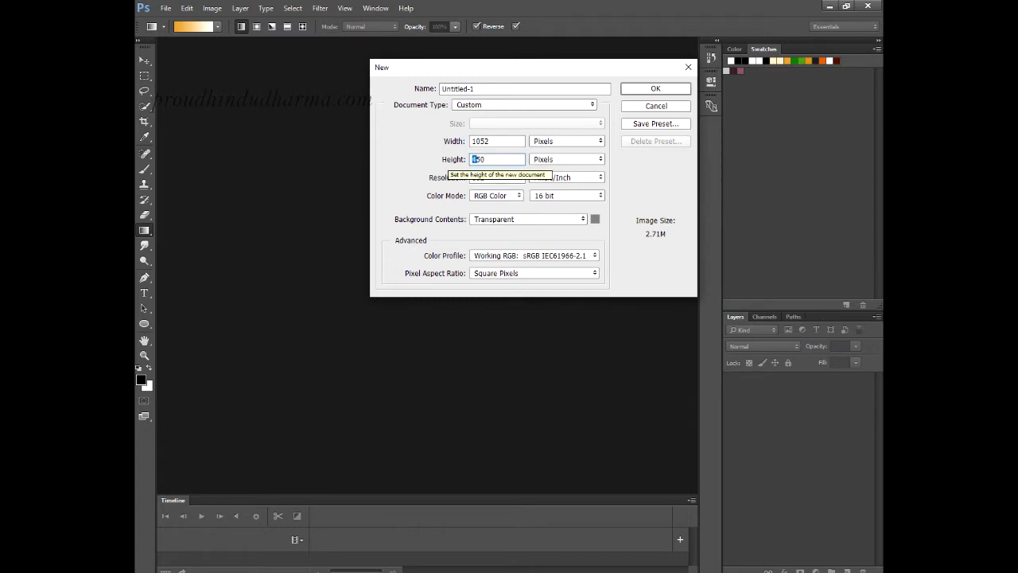
pyautogui.write('8')
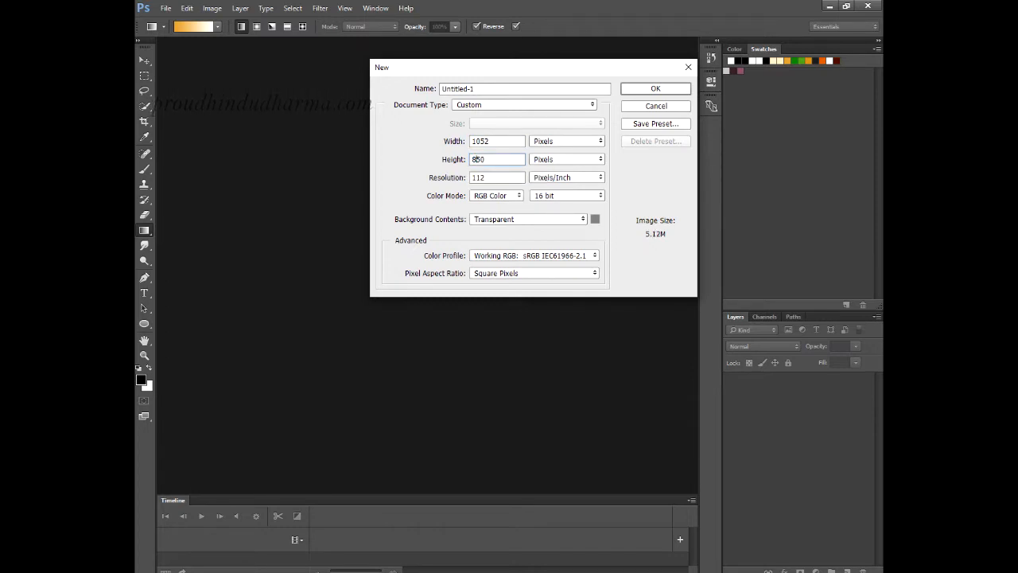
pyautogui.press('Return')
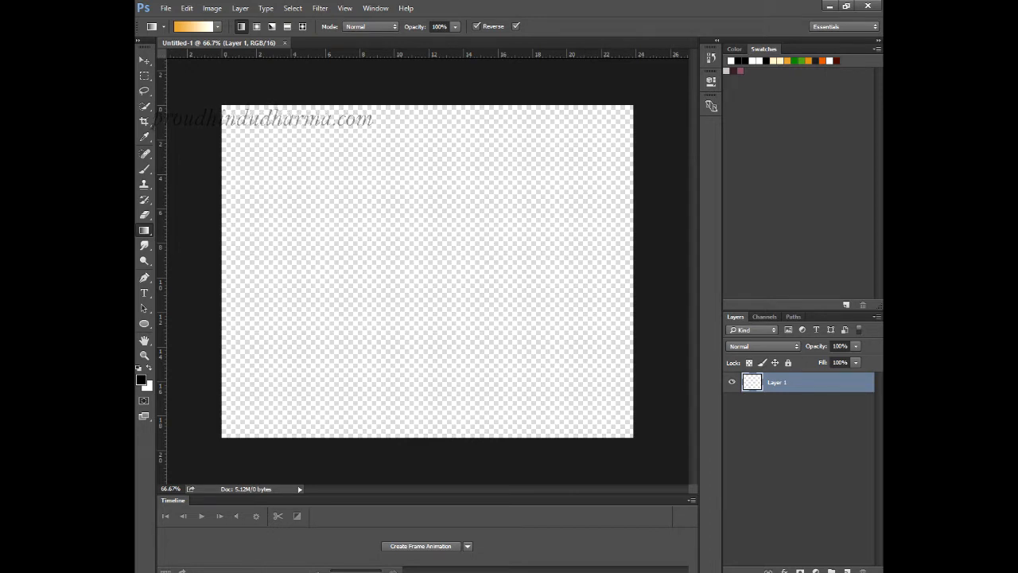
# Open the gradient for editing and copy the saffron color code db6109 from the list in Notepad.
pyautogui.click(194, 26)
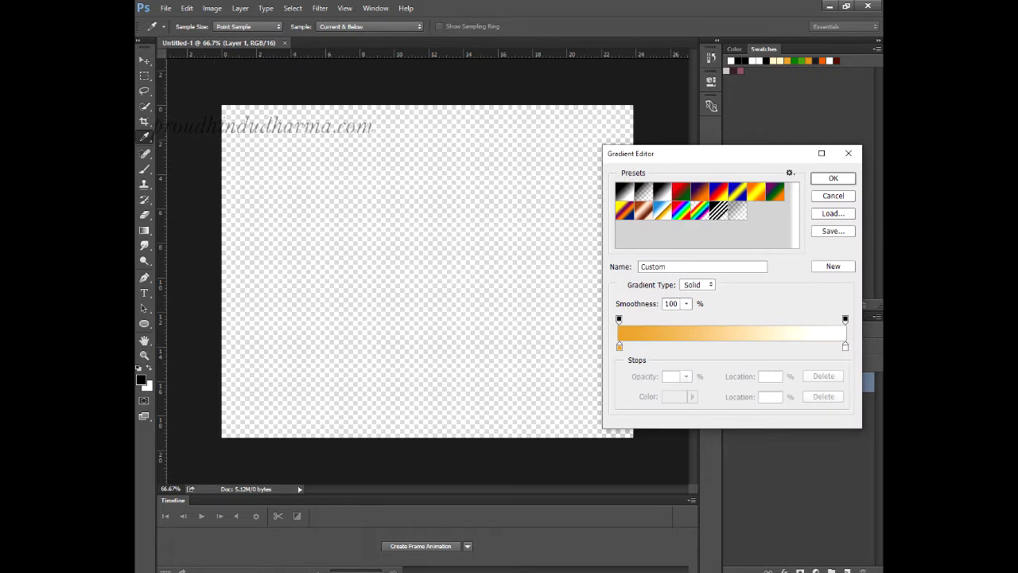
pyautogui.hotkey('alt', 'Tab')
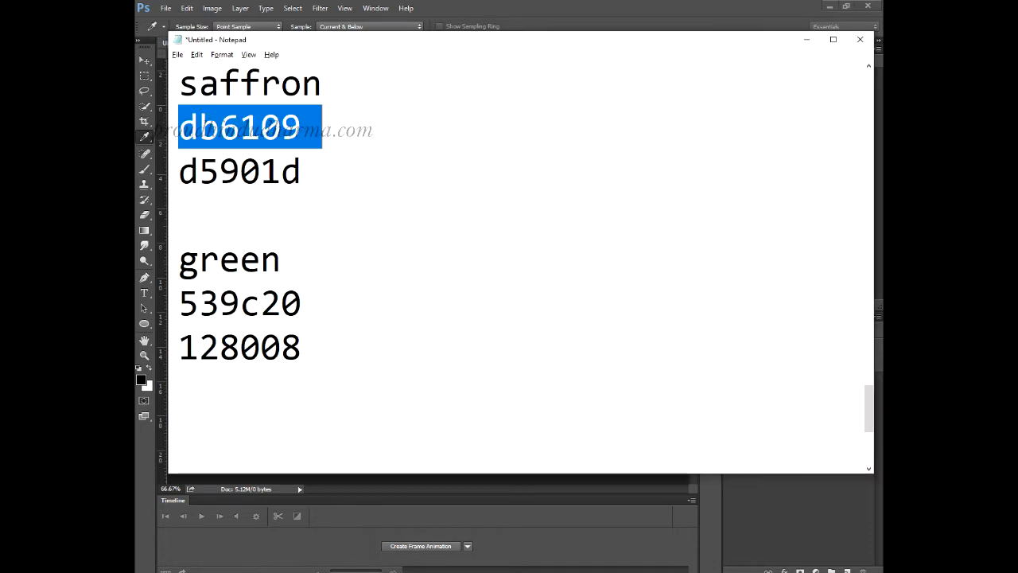
pyautogui.rightClick(248, 129)
pyautogui.click(221, 127)
pyautogui.click(179, 127)
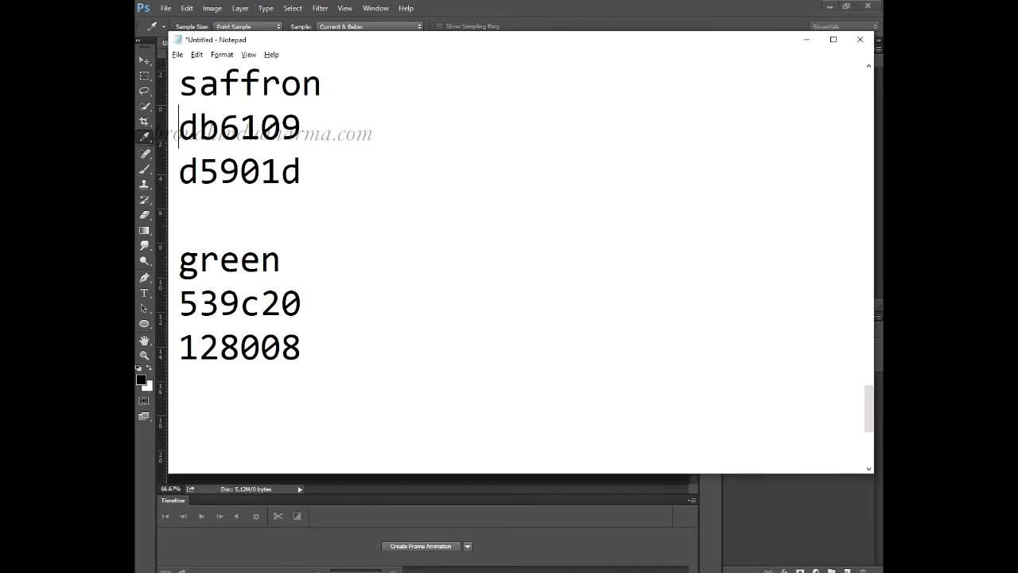
pyautogui.moveTo(179, 128); pyautogui.dragTo(272, 131)
pyautogui.rightClick(272, 132)
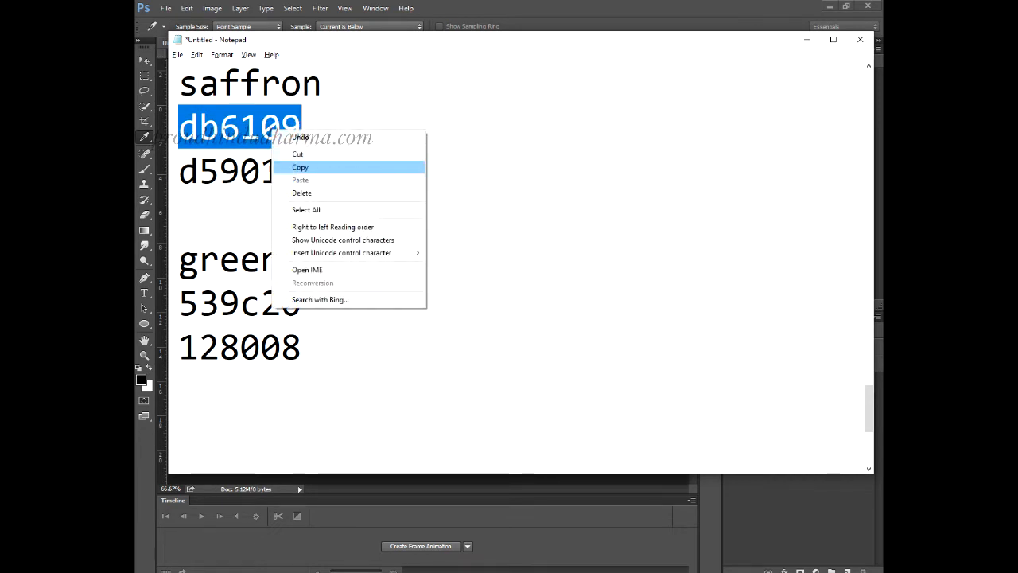
pyautogui.click(300, 167)
# Switch back to Photoshop and set the gradient's first color stop to db6109.
pyautogui.hotkey('alt', 'Tab')
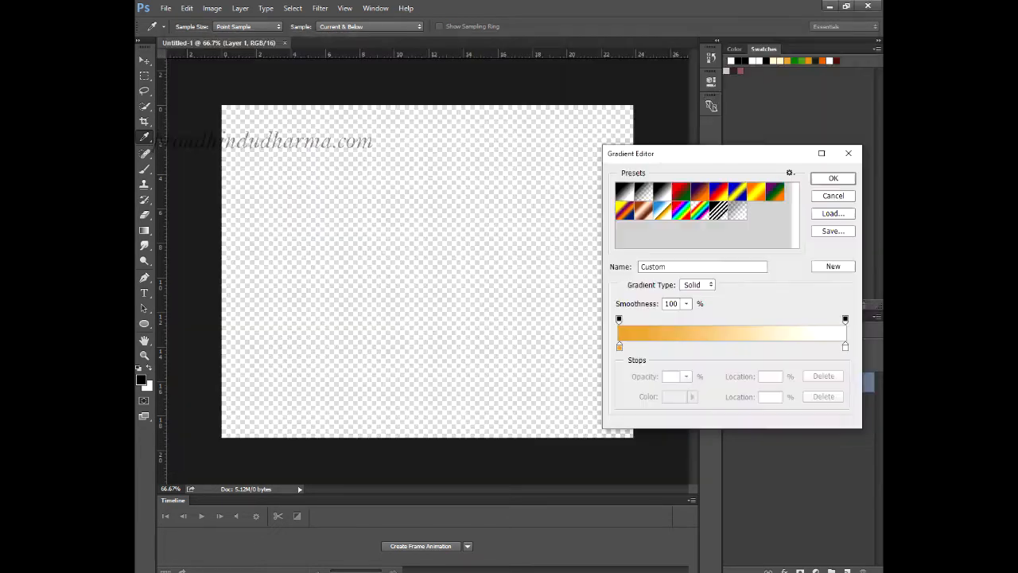
pyautogui.click(619, 347)
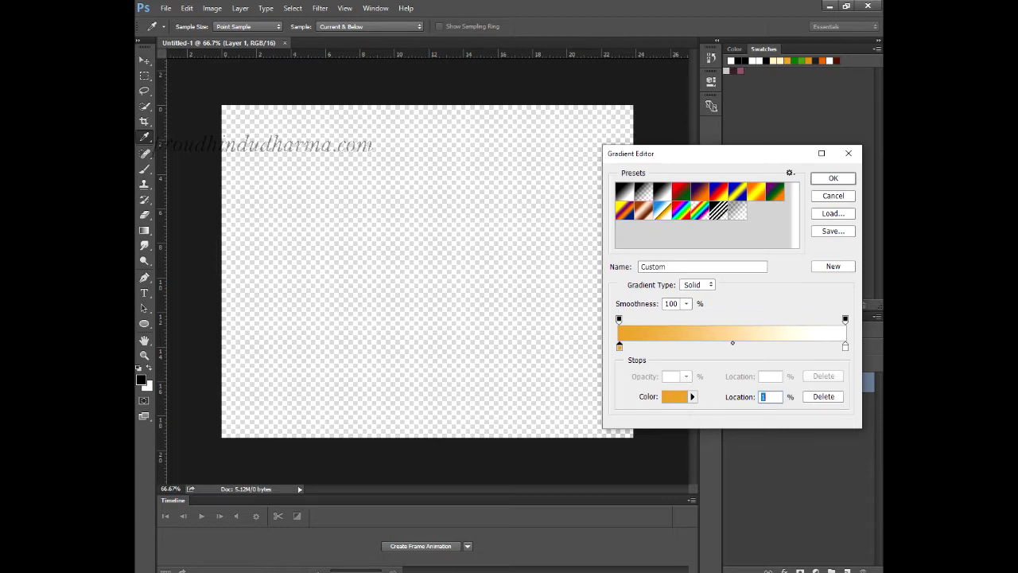
pyautogui.doubleClick(620, 346)
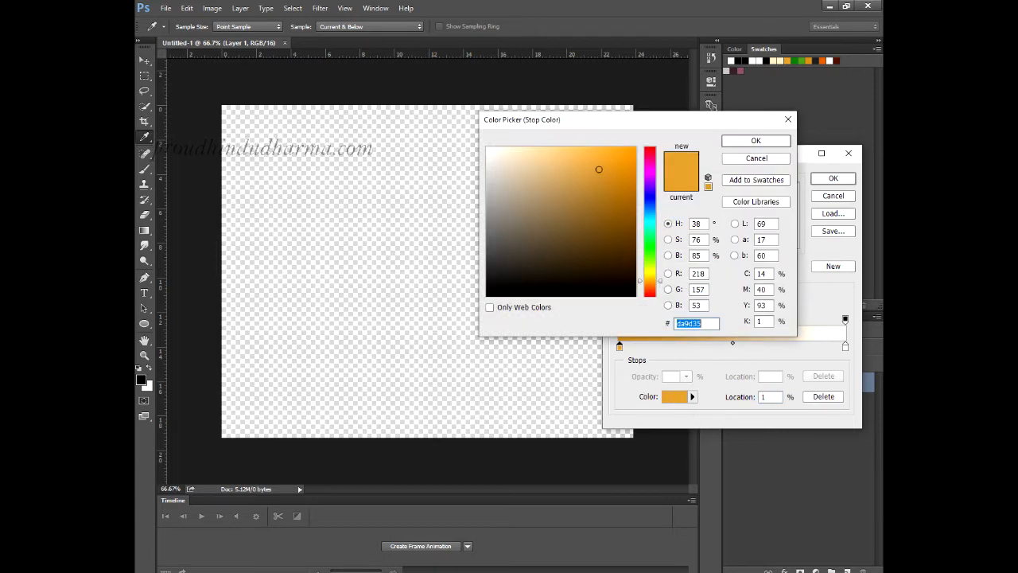
pyautogui.hotkey('ctrl', 'v')
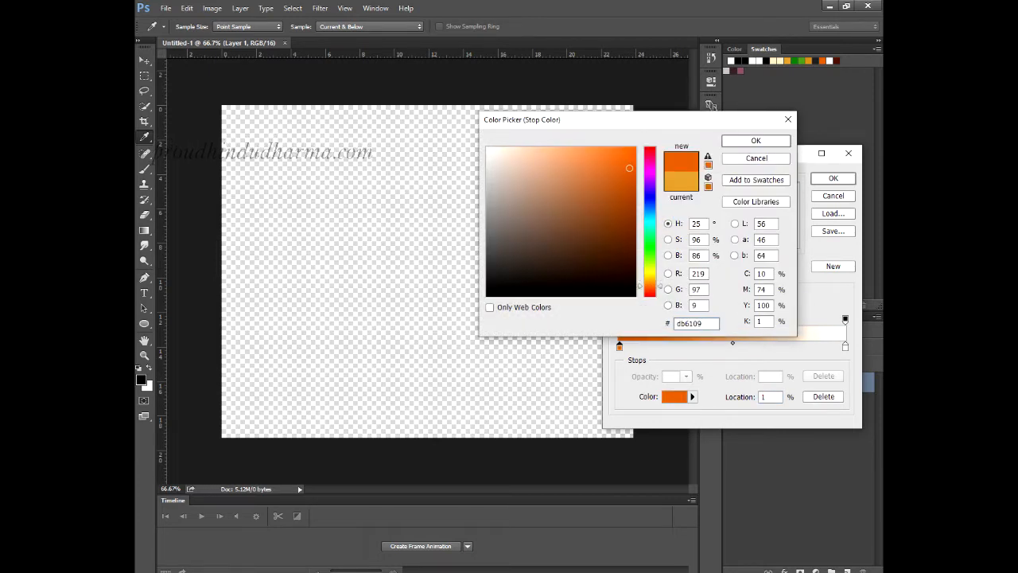
pyautogui.press('Return')
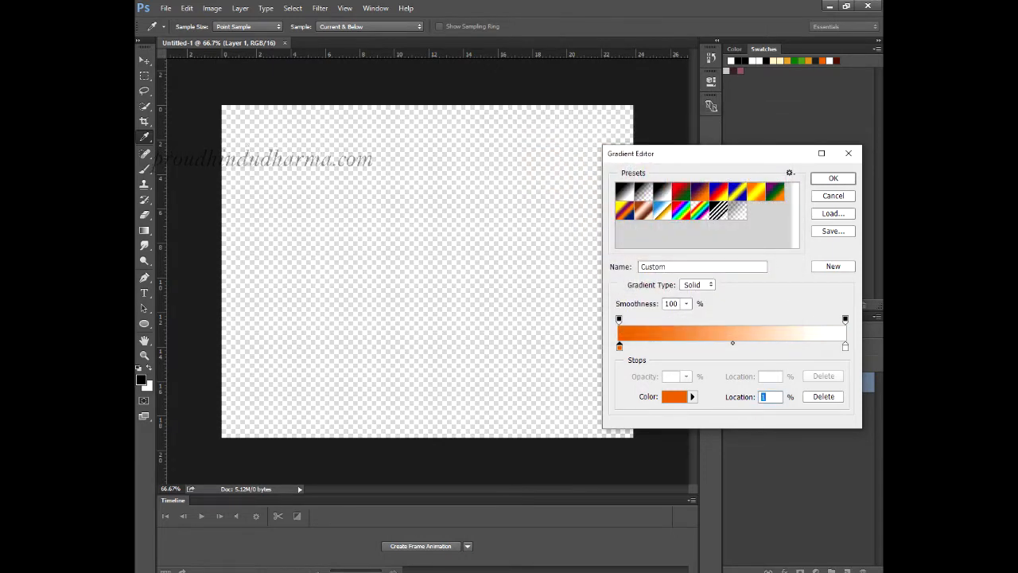
# Add a gradient color stop at 18% and color it d5901d, using the second saffron code copied from Notepad.
pyautogui.click(658, 346)
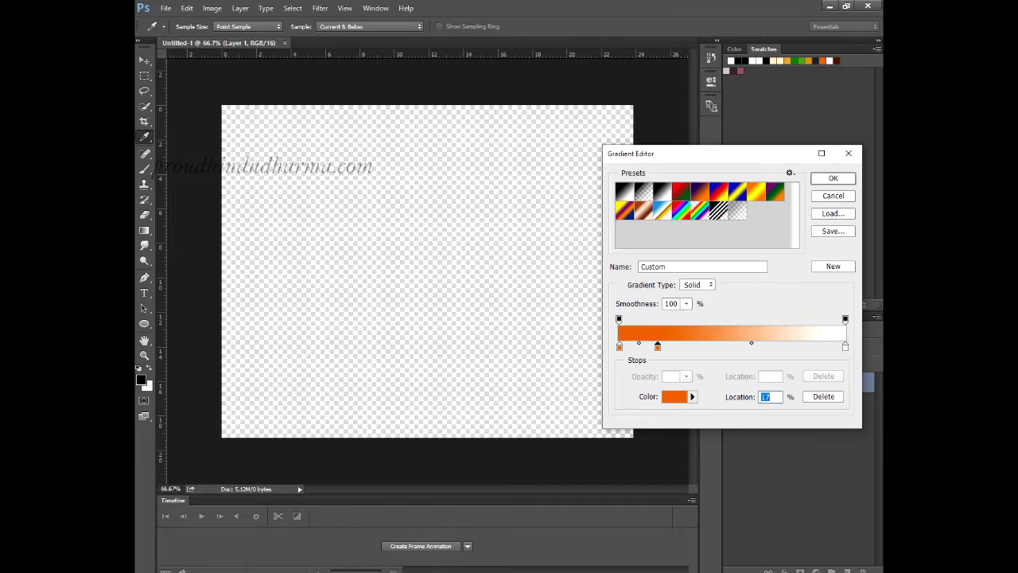
pyautogui.hotkey('alt', 'Tab')
pyautogui.doubleClick(242, 174)
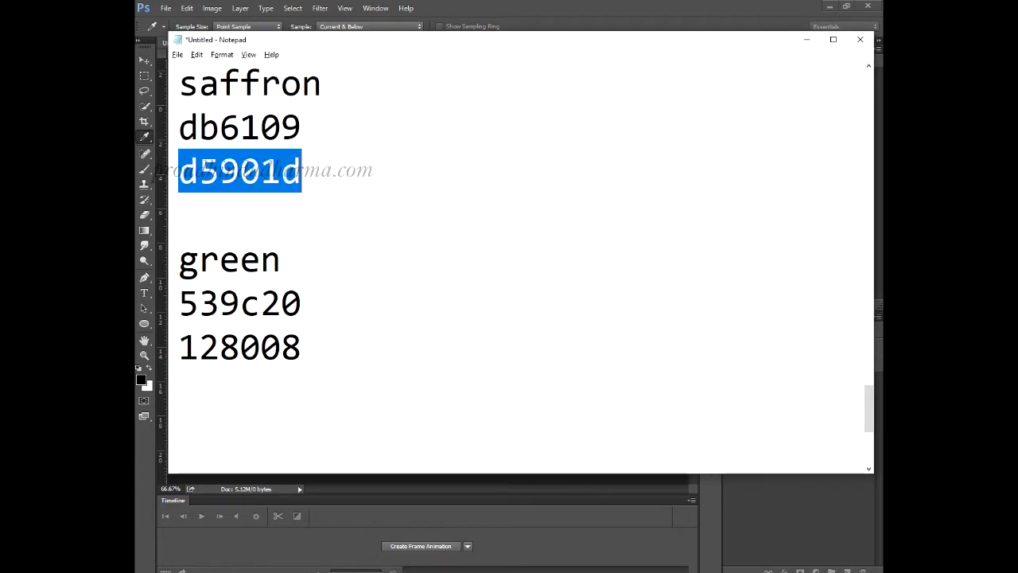
pyautogui.rightClick(242, 177)
pyautogui.click(387, 214)
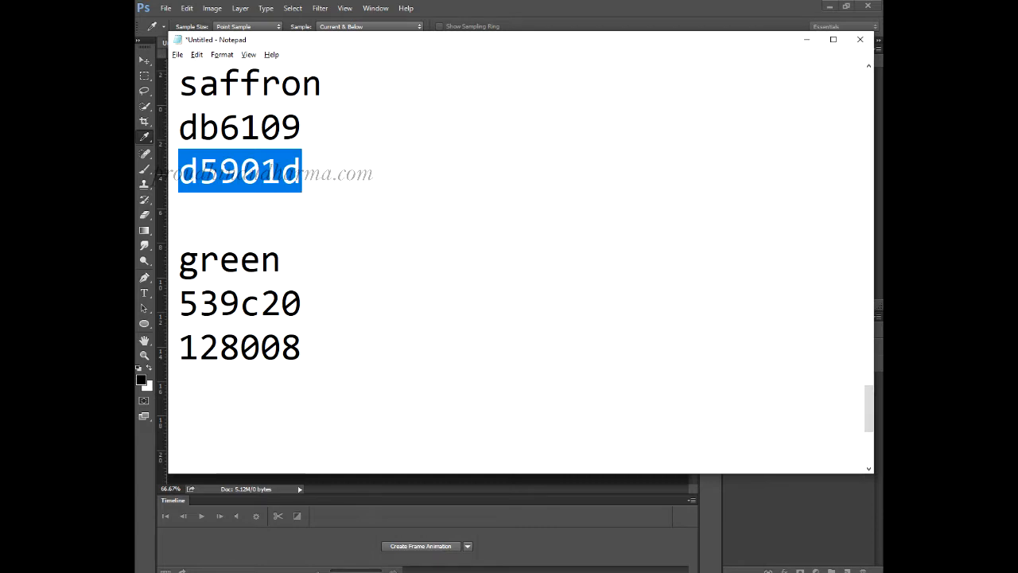
pyautogui.hotkey('alt', 'Tab')
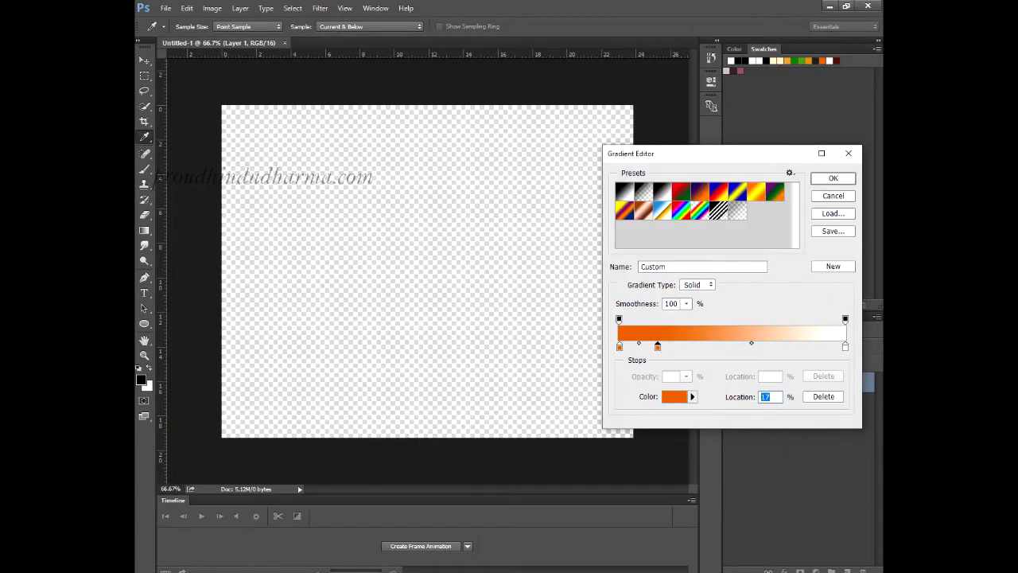
pyautogui.press('Up')
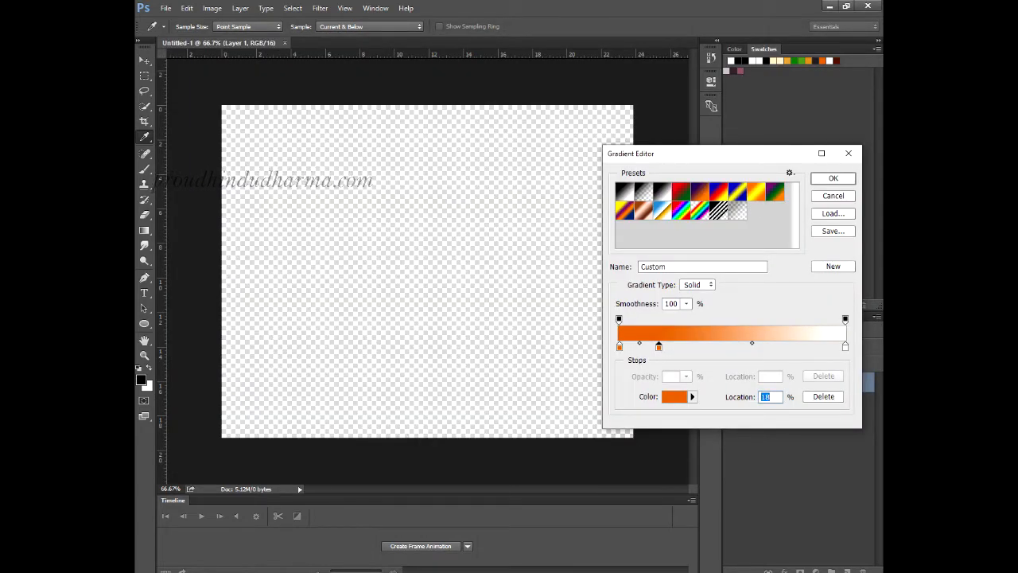
pyautogui.click(674, 396)
pyautogui.hotkey('ctrl', 'v')
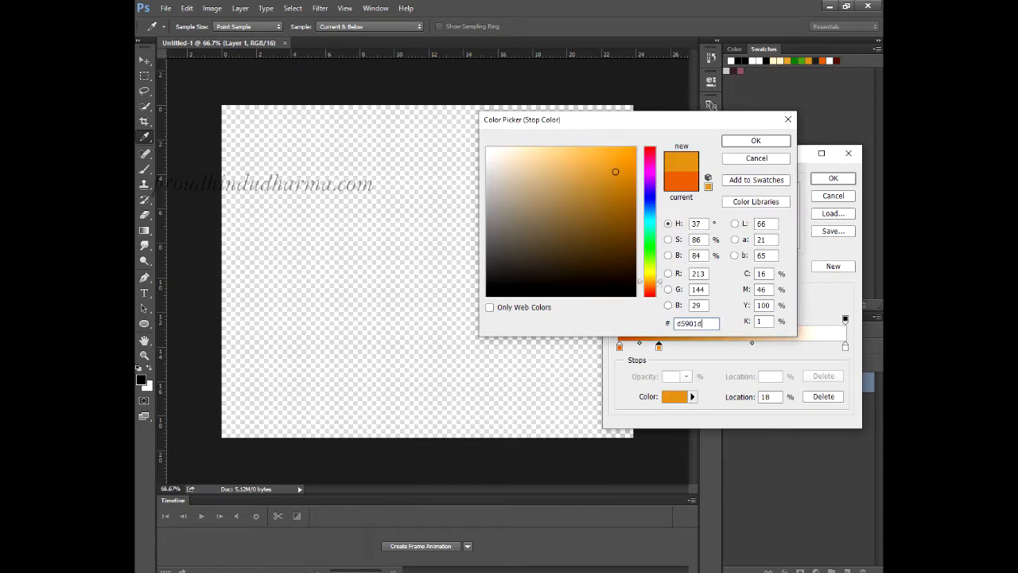
pyautogui.press('Return')
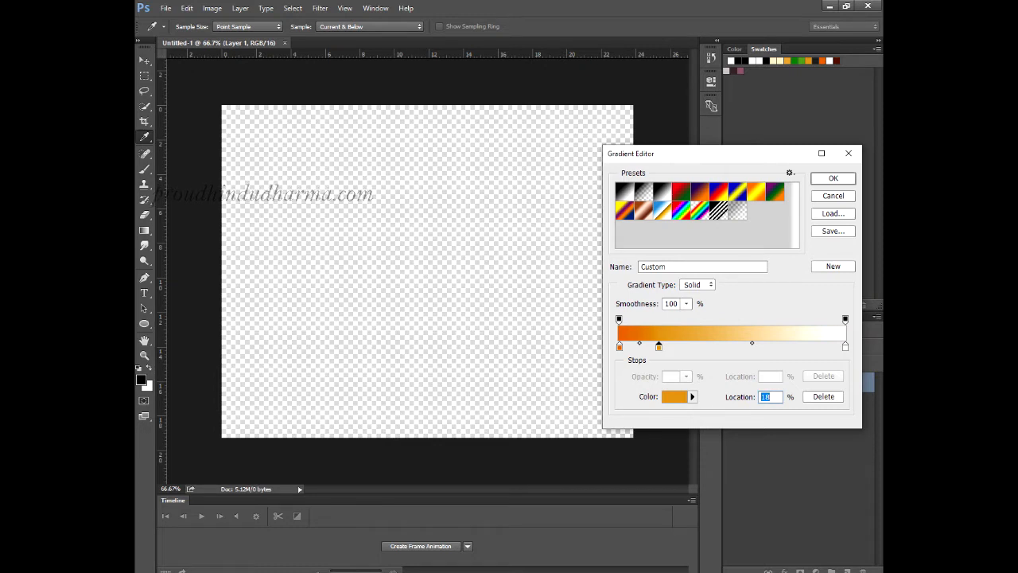
# Add a white color stop to the gradient at about 38%.
pyautogui.click(704, 347)
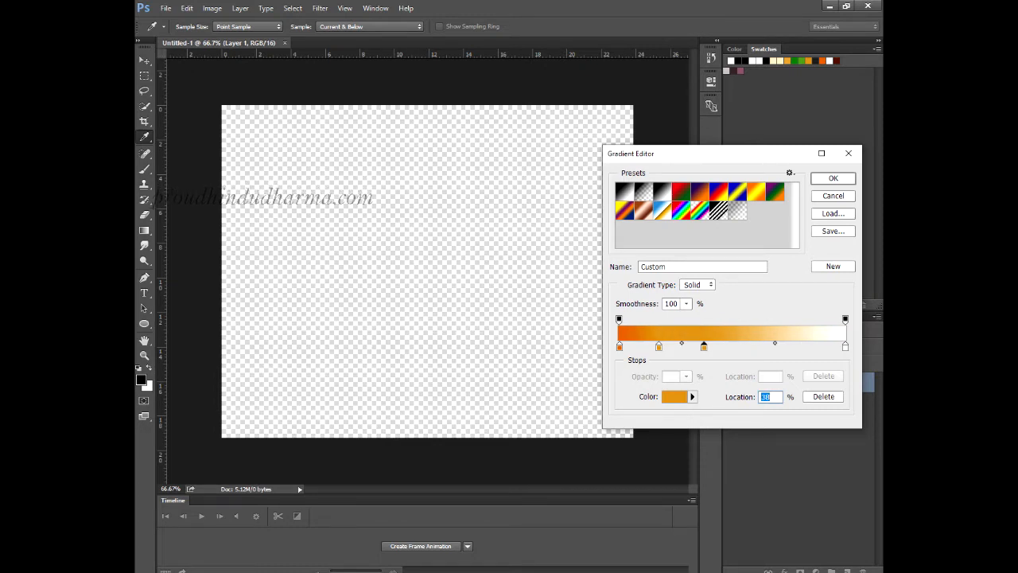
pyautogui.doubleClick(704, 346)
pyautogui.moveTo(525, 184); pyautogui.dragTo(486, 148)
pyautogui.press('Return')
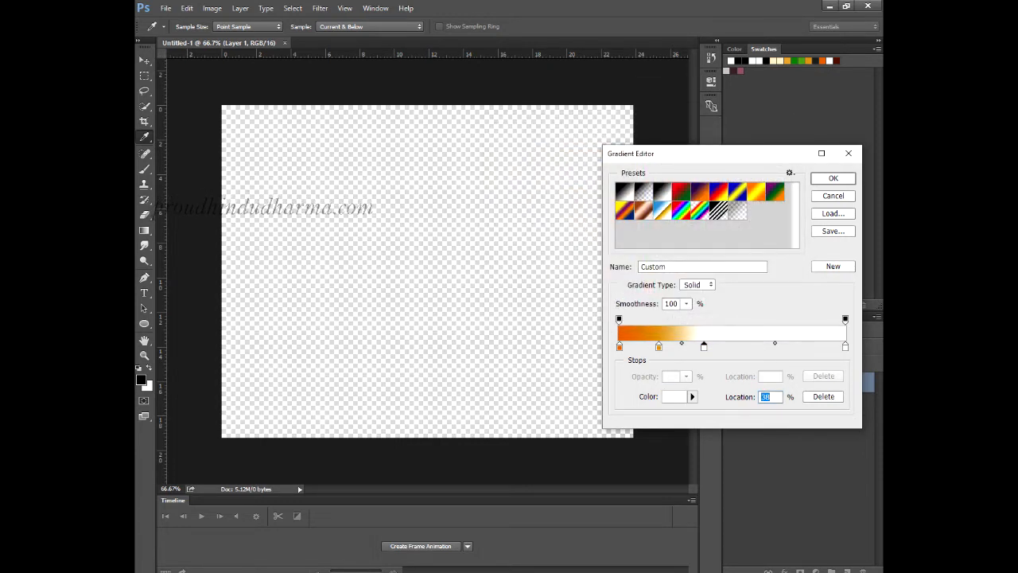
# Add a gradient color stop at 74% and color it 539c20, using the first green code copied from Notepad.
pyautogui.hotkey('alt', 'Tab')
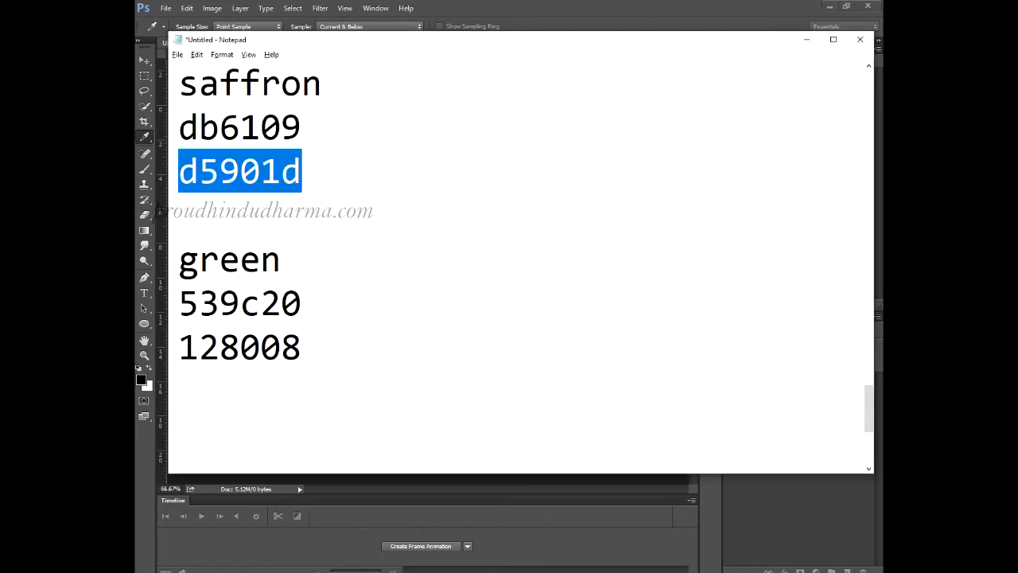
pyautogui.doubleClick(250, 304)
pyautogui.rightClick(250, 309)
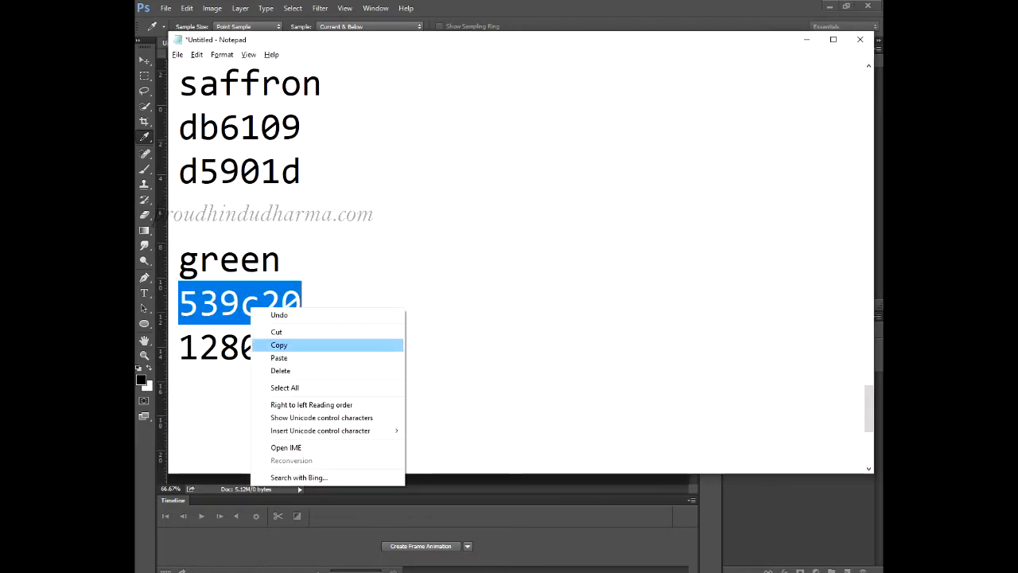
pyautogui.click(274, 344)
pyautogui.hotkey('alt', 'Tab')
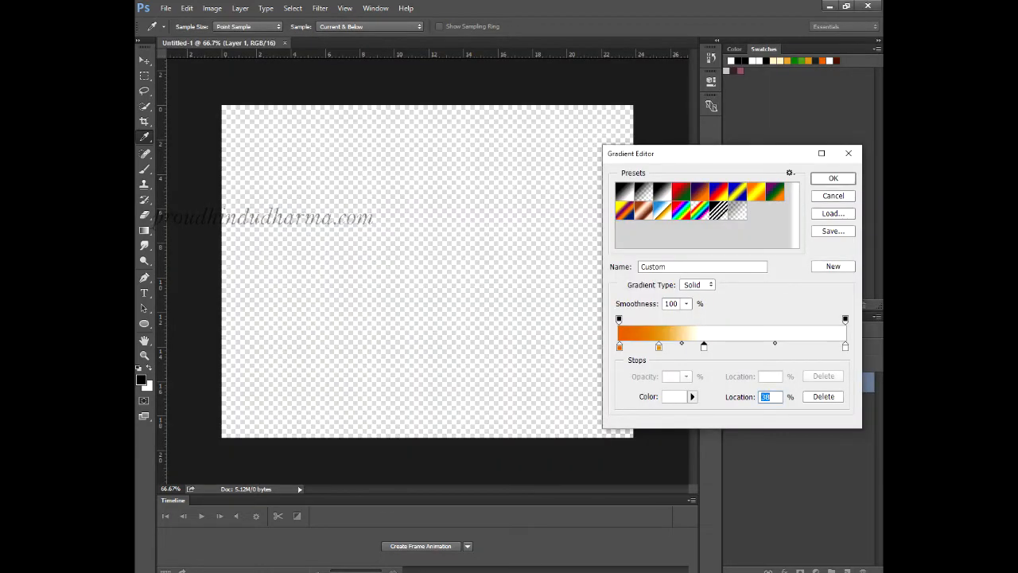
pyautogui.click(785, 347)
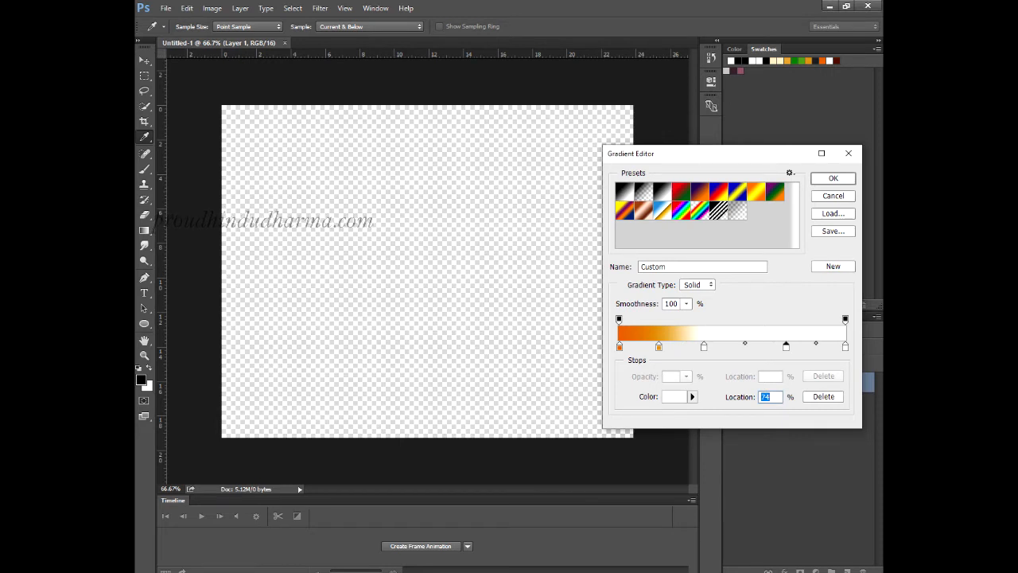
pyautogui.doubleClick(786, 346)
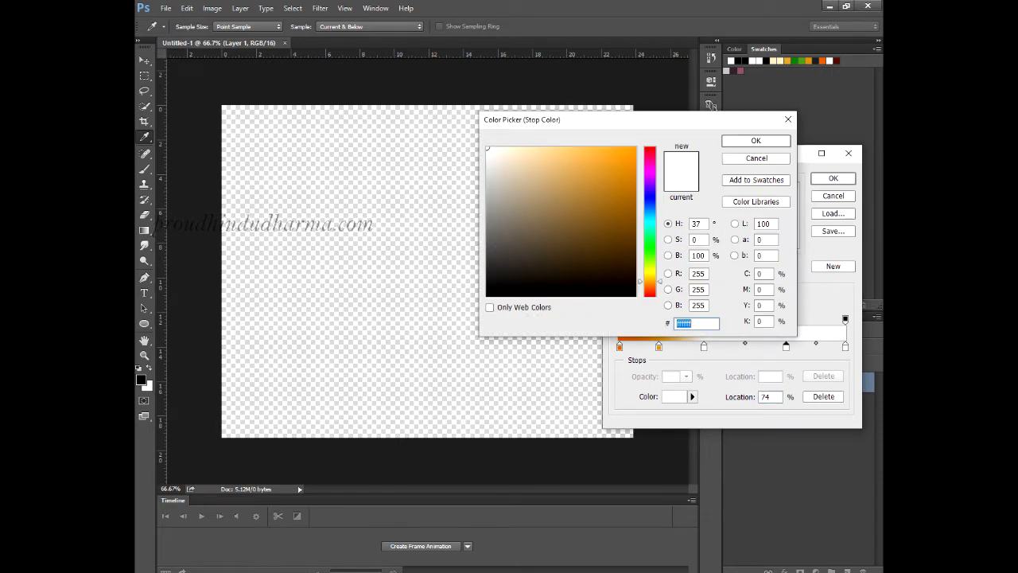
pyautogui.hotkey('ctrl', 'v')
pyautogui.press('Return')
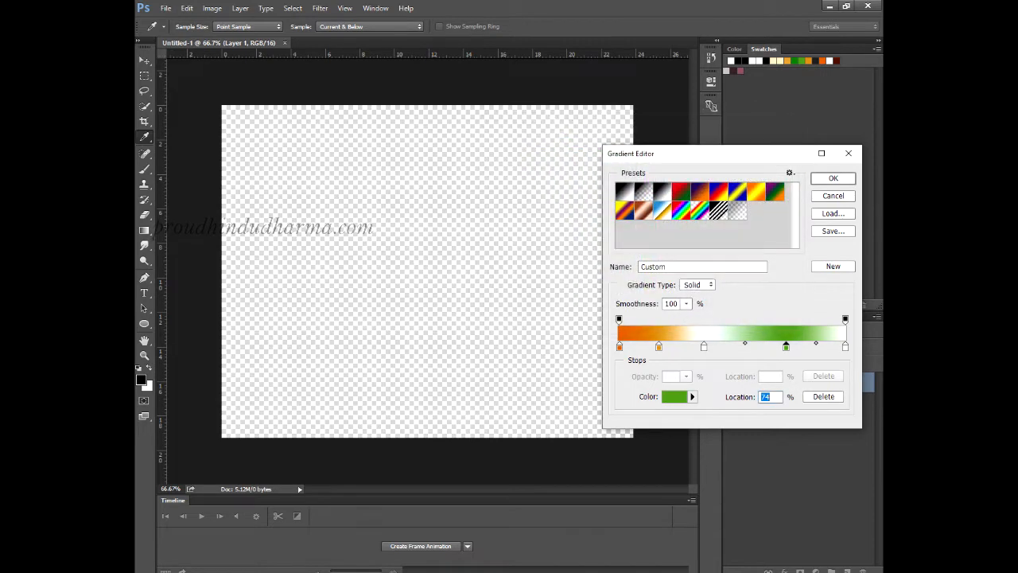
# Set the gradient's last color stop at 100% to 128008, using the second green code copied from Notepad.
pyautogui.hotkey('alt', 'Tab')
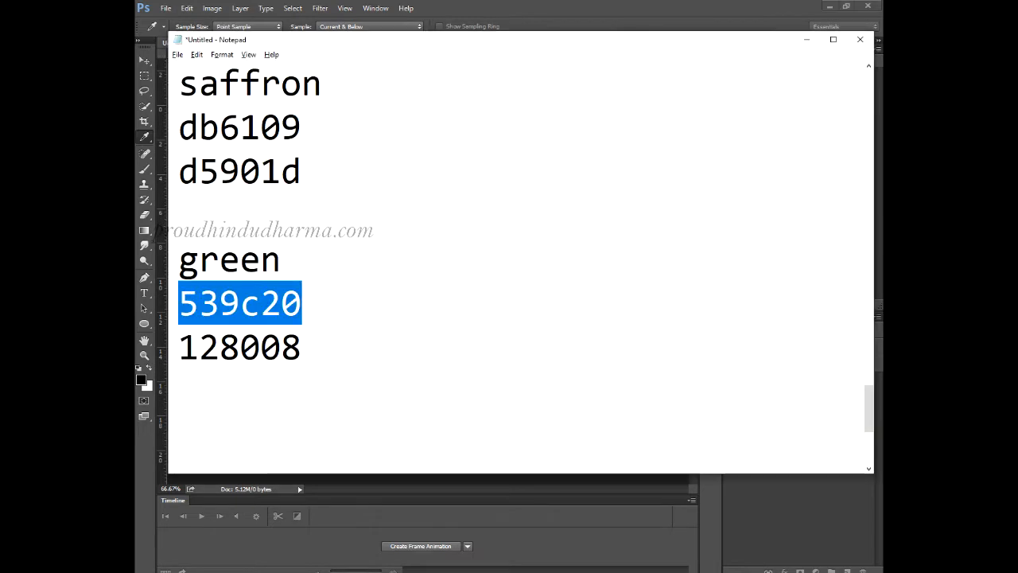
pyautogui.doubleClick(251, 348)
pyautogui.rightClick(250, 348)
pyautogui.click(278, 381)
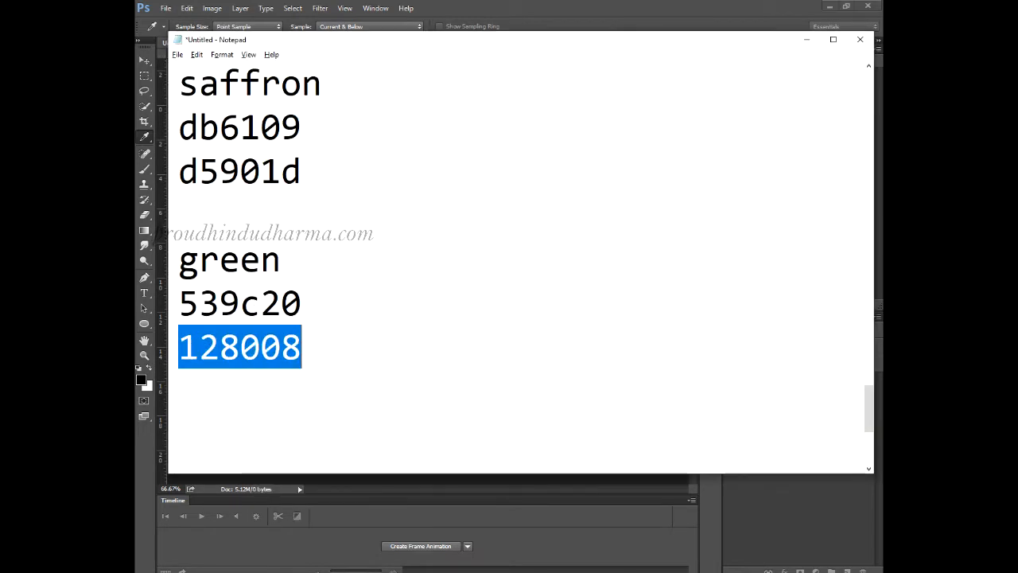
pyautogui.hotkey('alt', 'Tab')
pyautogui.click(845, 346)
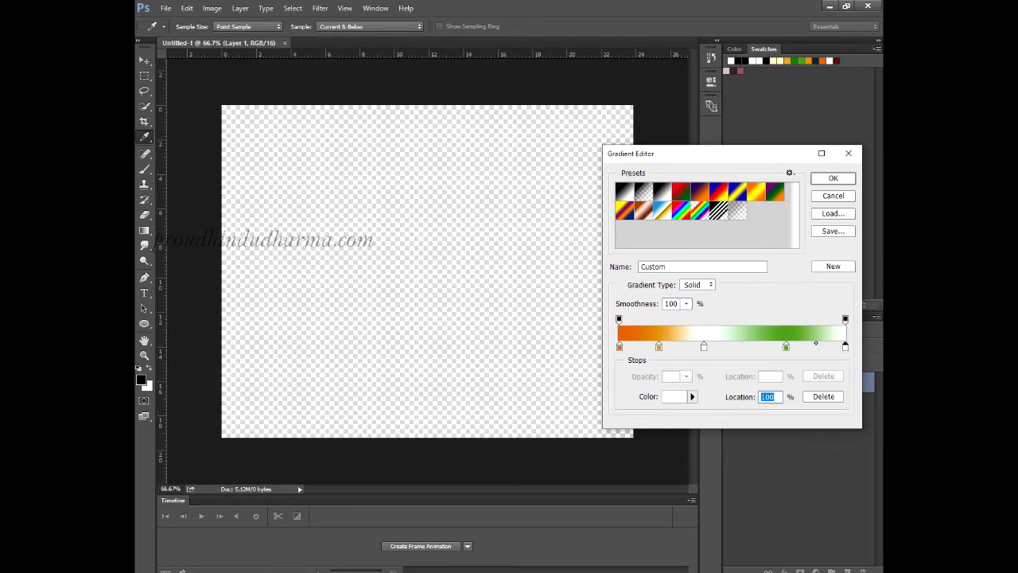
pyautogui.click(675, 397)
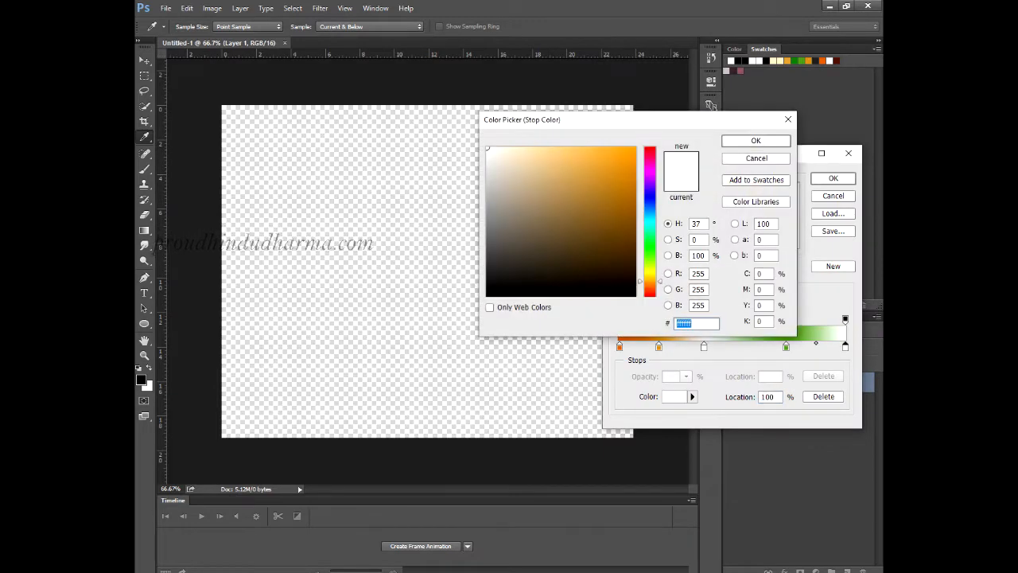
pyautogui.hotkey('ctrl', 'v')
pyautogui.press('Return')
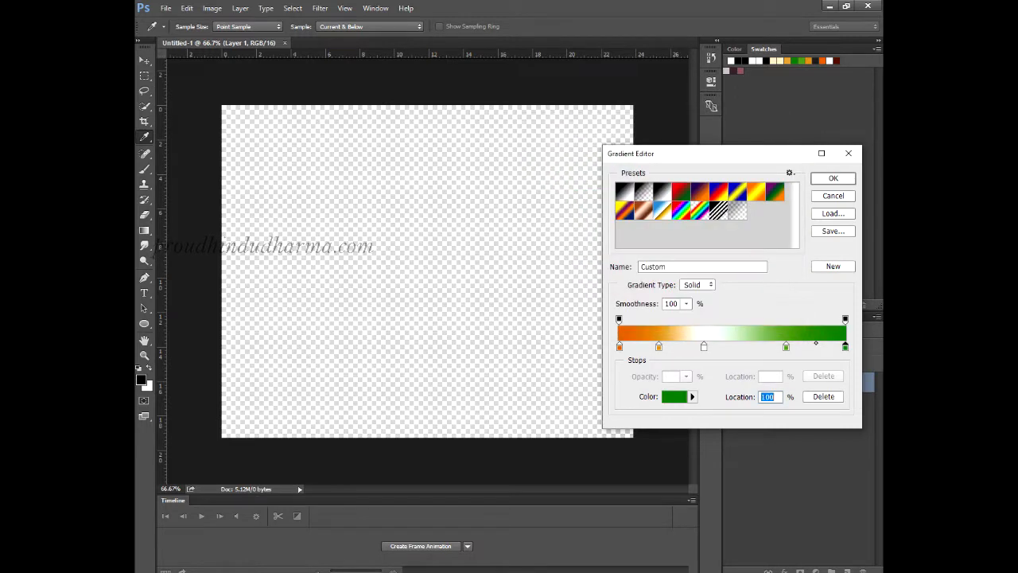
# Remove the light green stop at 74% from the gradient and move the white stop to 48%.
pyautogui.click(786, 347)
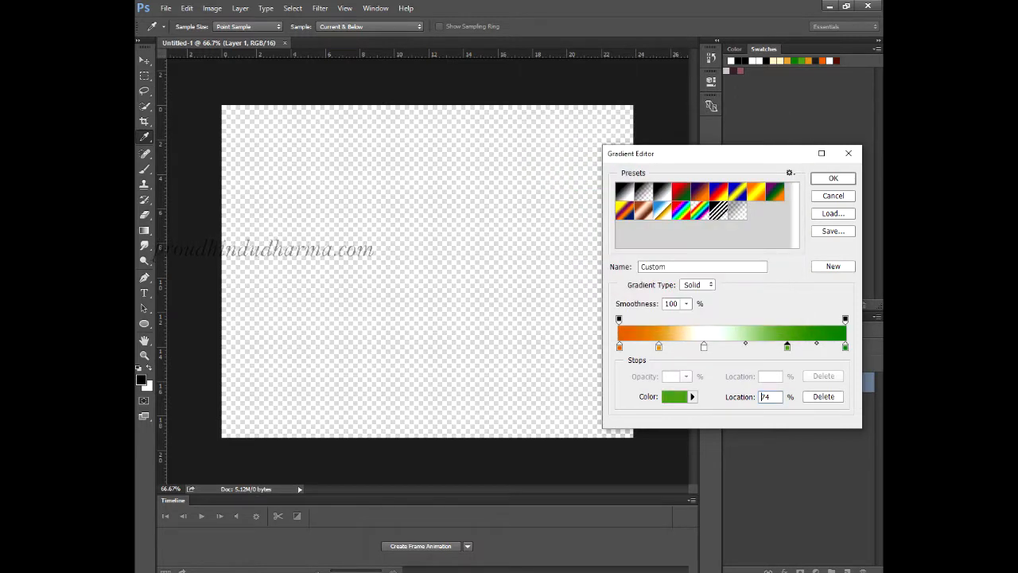
pyautogui.moveTo(787, 346); pyautogui.dragTo(809, 382)
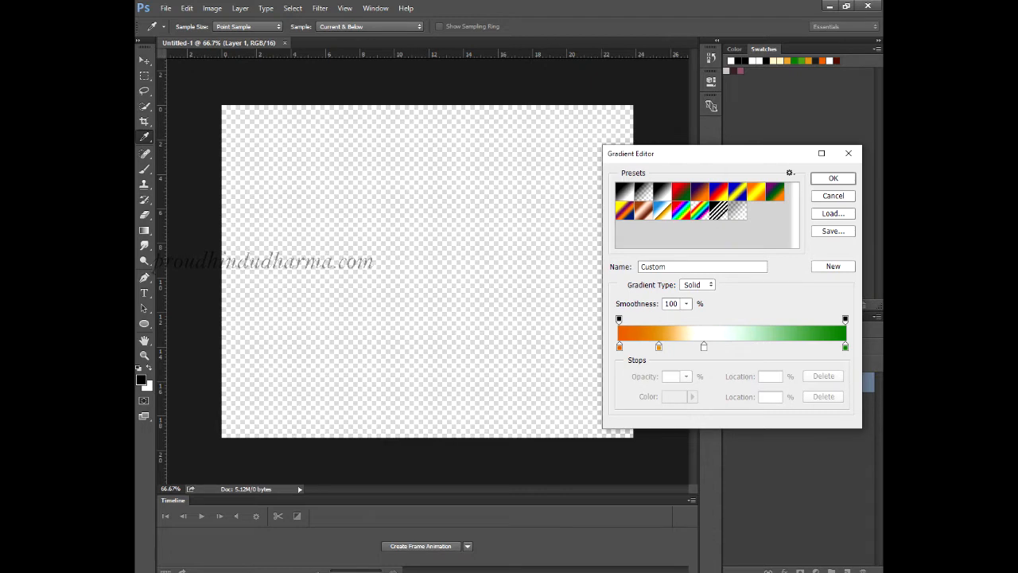
pyautogui.moveTo(704, 346); pyautogui.dragTo(728, 346)
pyautogui.click(765, 397)
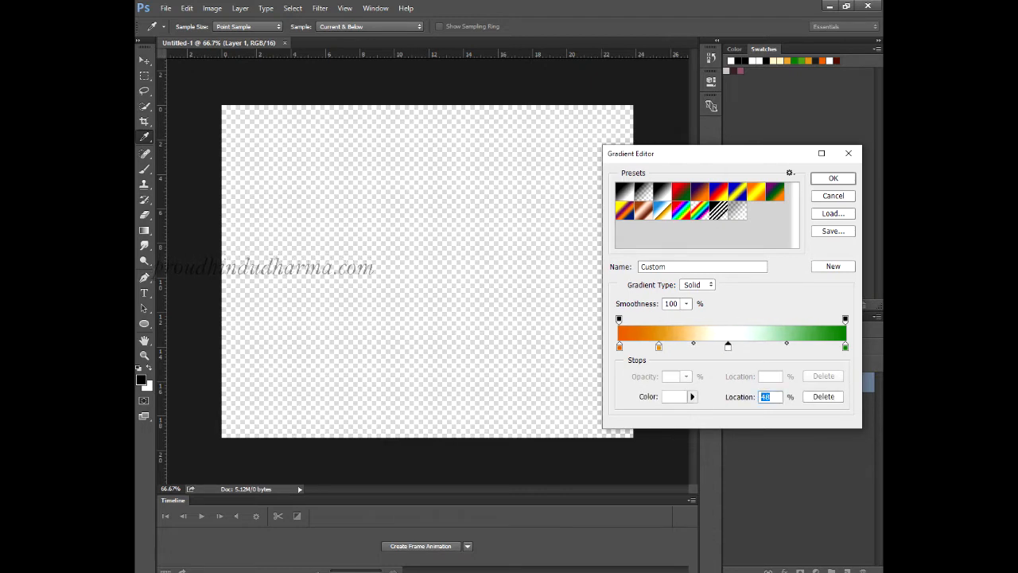
pyautogui.press('Return')
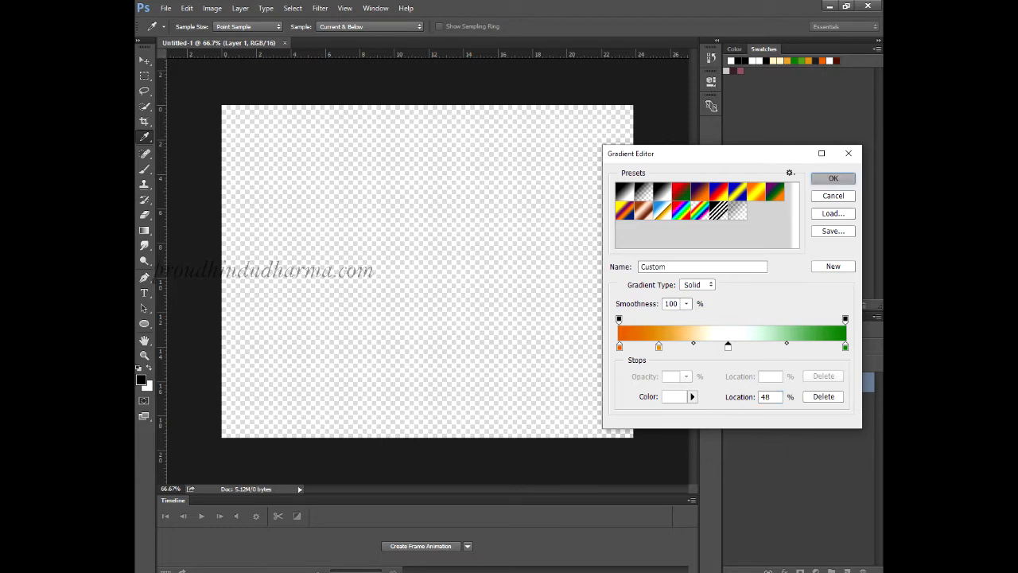
# Accept the edited gradient and fill Layer 1 with it along a steep diagonal, green at the lower left and saffron at the upper right.
pyautogui.press('Return')
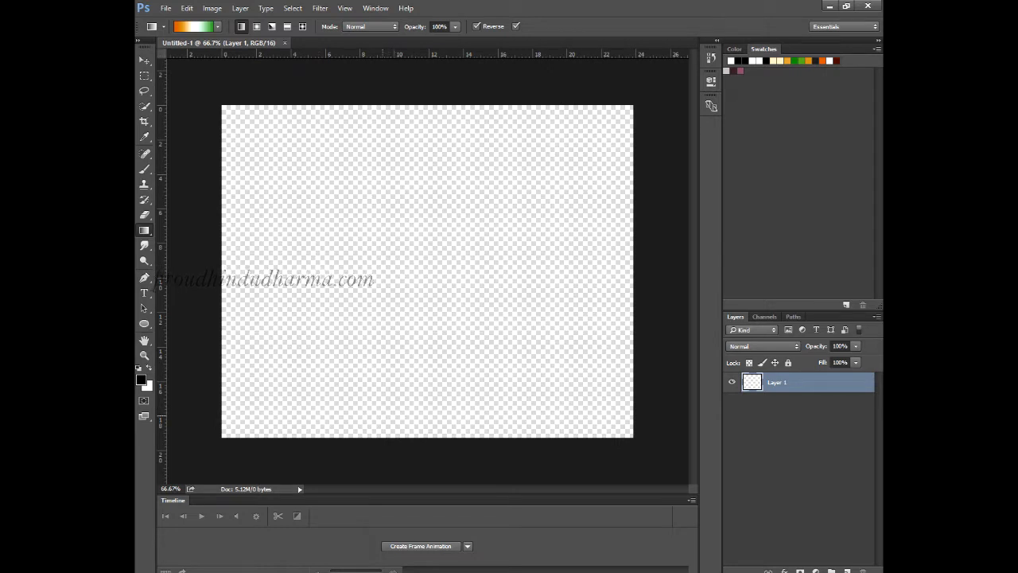
pyautogui.moveTo(383, 414); pyautogui.dragTo(490, 151)
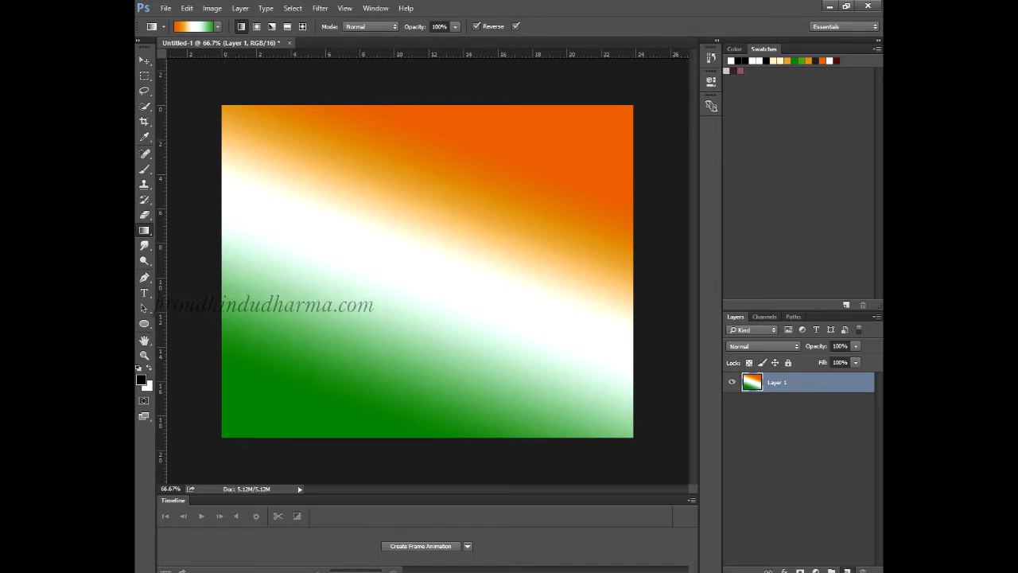
# Add a new layer filled with black at 100% opacity and place it beneath the gradient layer.
pyautogui.click(848, 571)
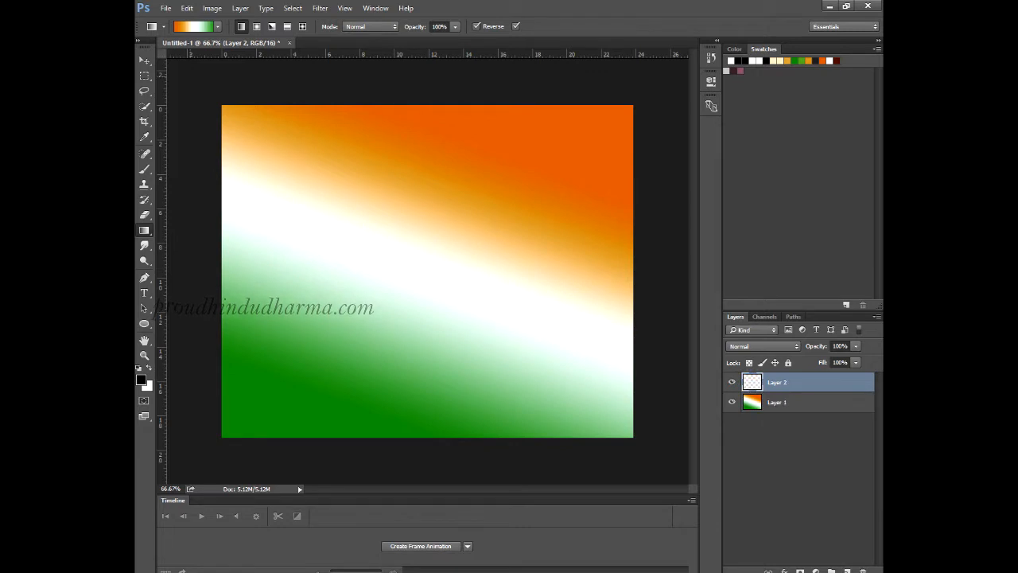
pyautogui.click(186, 8)
pyautogui.click(195, 175)
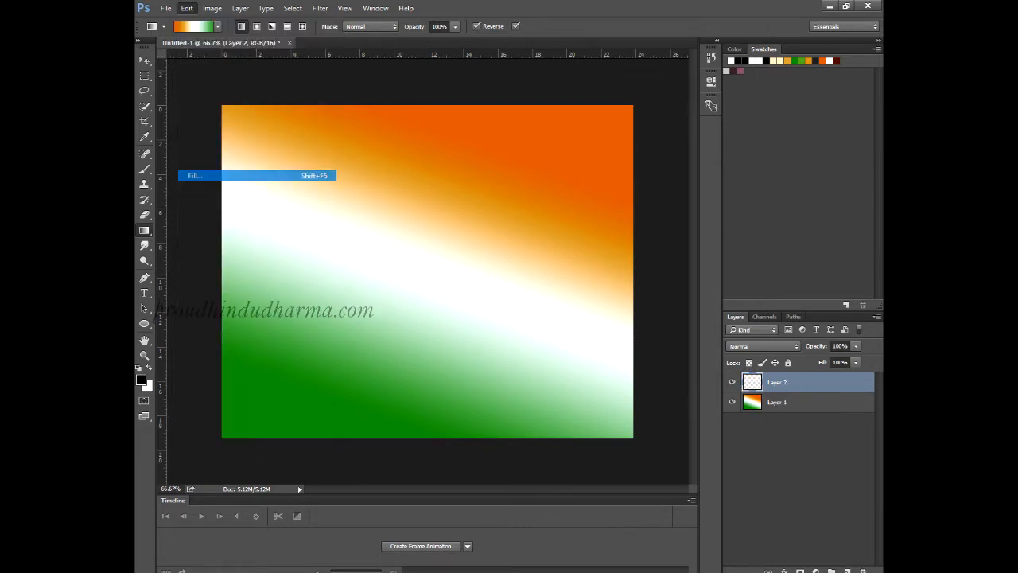
pyautogui.click(543, 120)
pyautogui.click(525, 138)
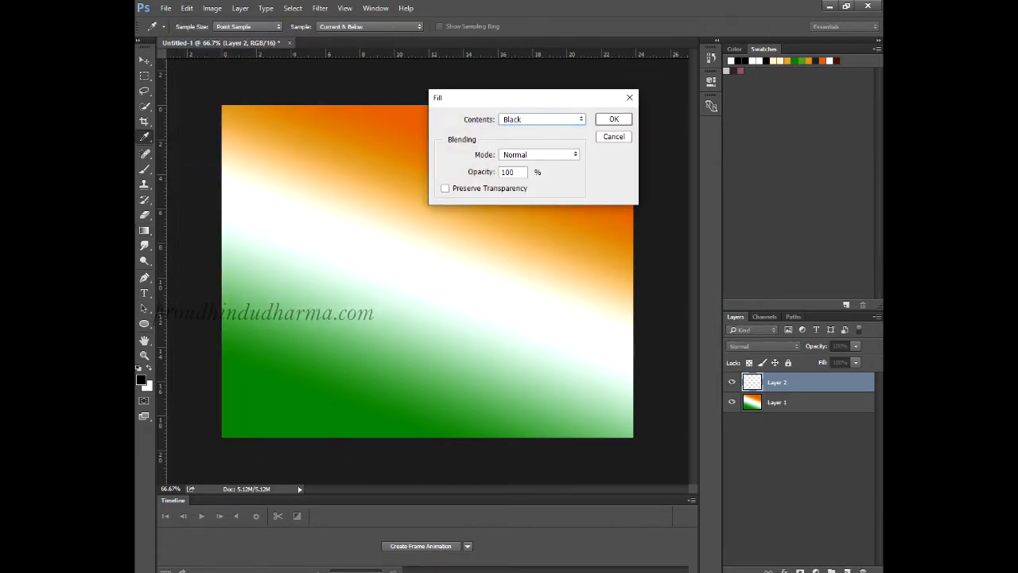
pyautogui.press('Return')
pyautogui.moveTo(750, 402); pyautogui.dragTo(750, 381)
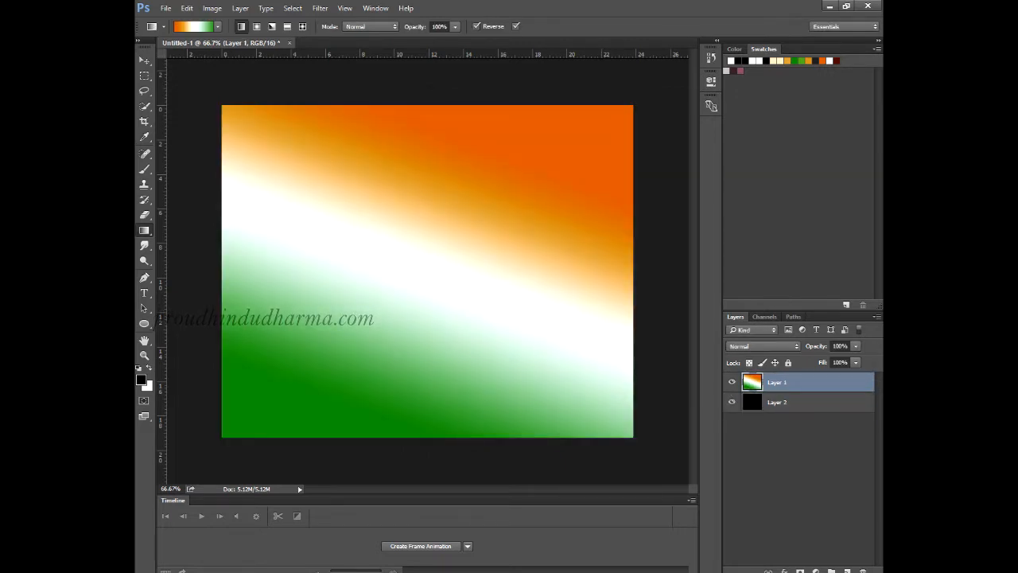
# Add a layer mask to the gradient layer and set up a soft round brush of 72 px with 0% hardness.
pyautogui.click(800, 570)
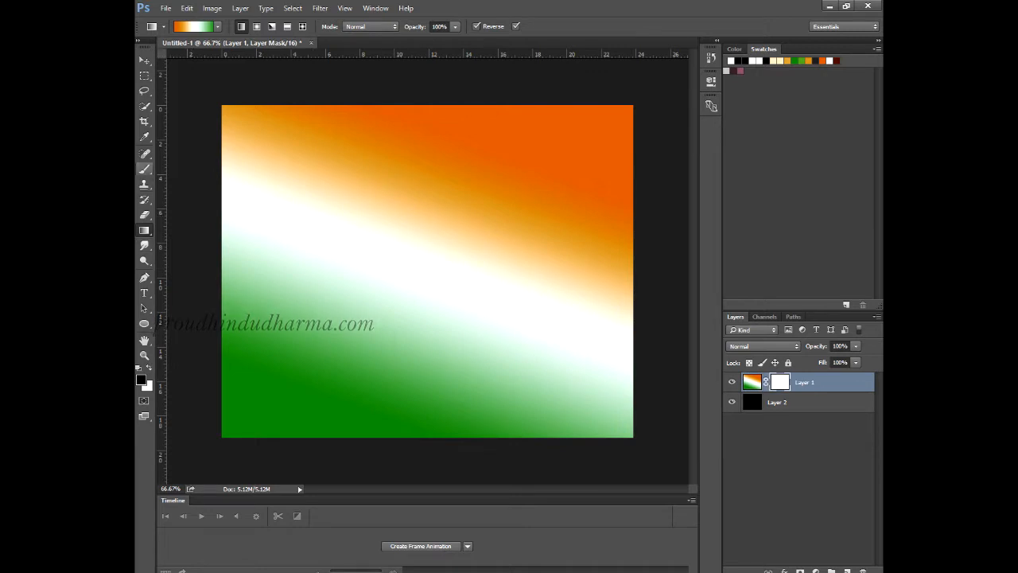
pyautogui.click(145, 169)
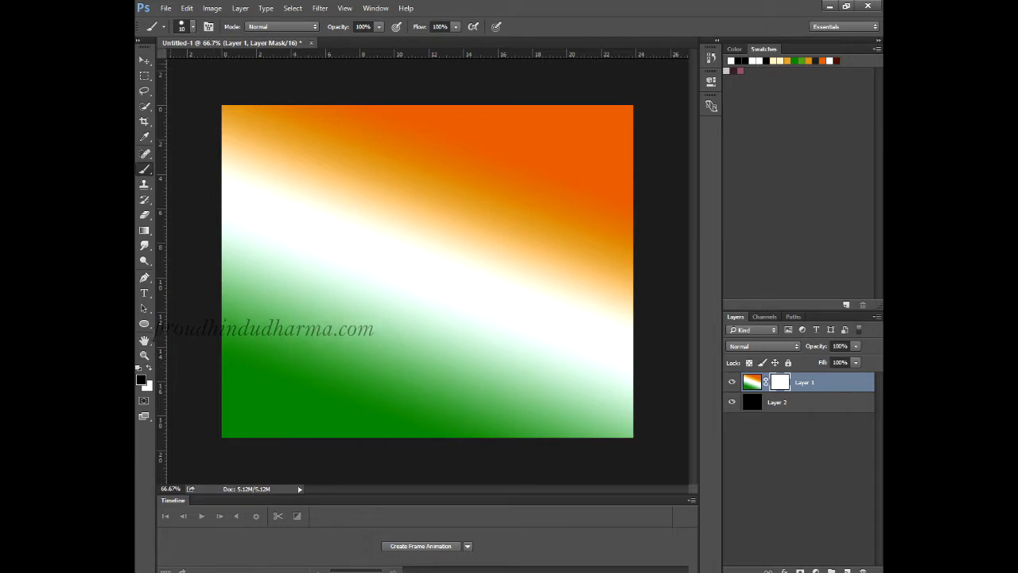
pyautogui.click(188, 26)
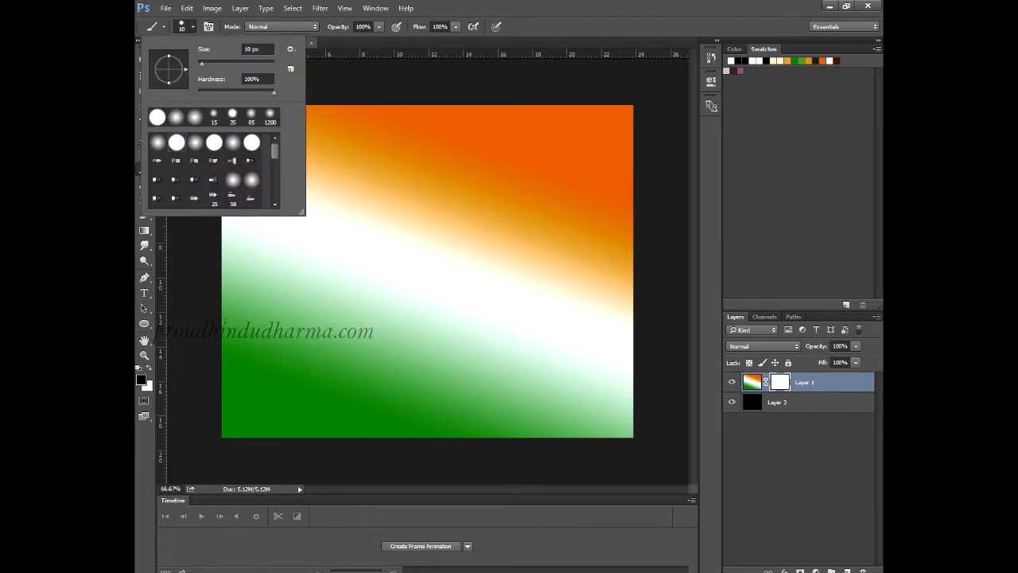
pyautogui.click(195, 117)
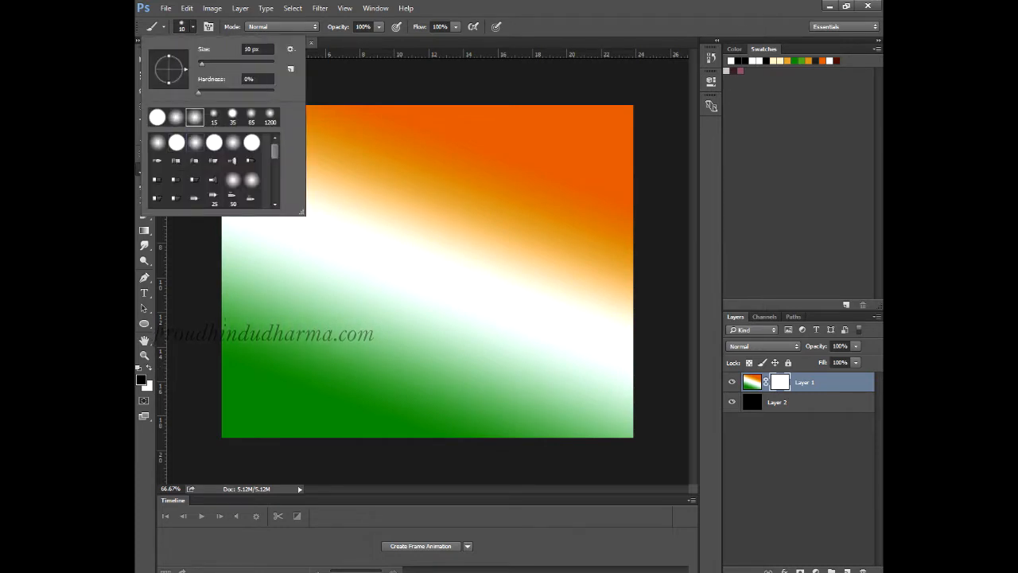
pyautogui.moveTo(202, 64); pyautogui.dragTo(225, 64)
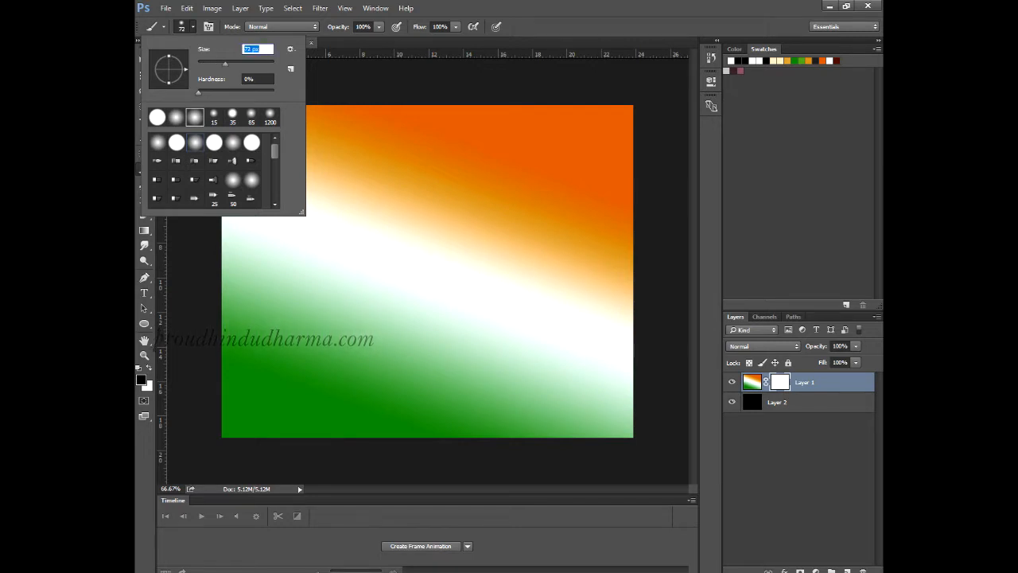
pyautogui.click(214, 374)
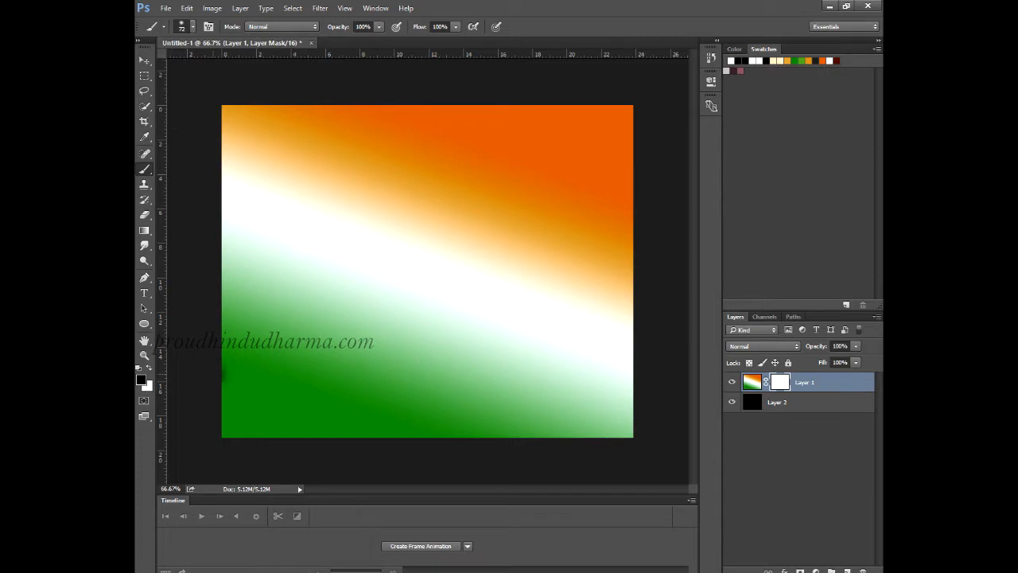
# Paint black on the gradient layer's mask to hide its lower-left area, forming an uneven ground that slopes down to the lower-right corner.
pyautogui.moveTo(224, 374)
pyautogui.mouseDown()
pyautogui.moveTo(453, 424)
pyautogui.moveTo(633, 433)
pyautogui.mouseUp()
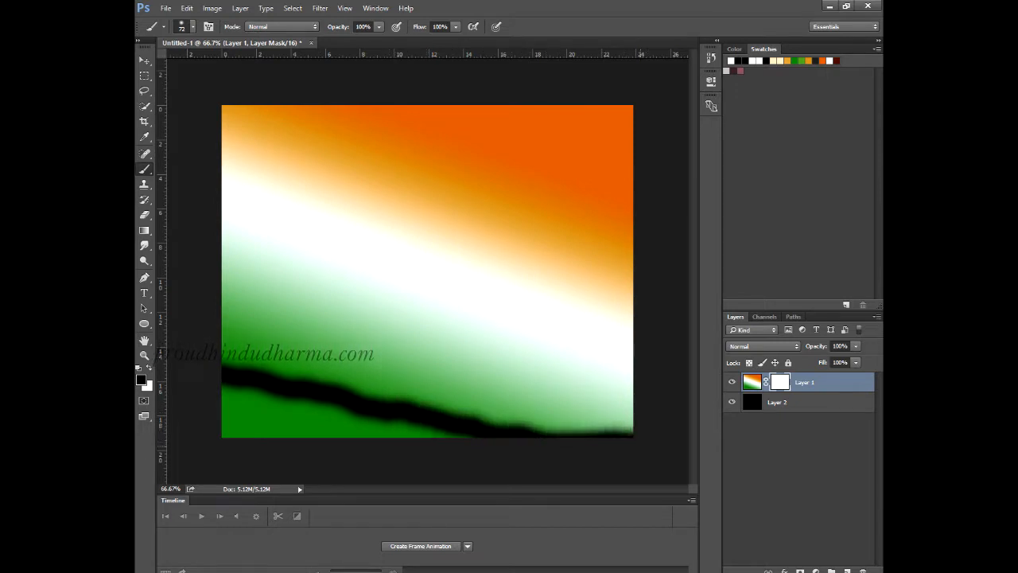
pyautogui.moveTo(476, 434)
pyautogui.mouseDown()
pyautogui.moveTo(358, 423)
pyautogui.moveTo(231, 391)
pyautogui.moveTo(450, 433)
pyautogui.moveTo(239, 420)
pyautogui.moveTo(279, 435)
pyautogui.moveTo(226, 434)
pyautogui.moveTo(254, 406)
pyautogui.moveTo(226, 402)
pyautogui.mouseUp()
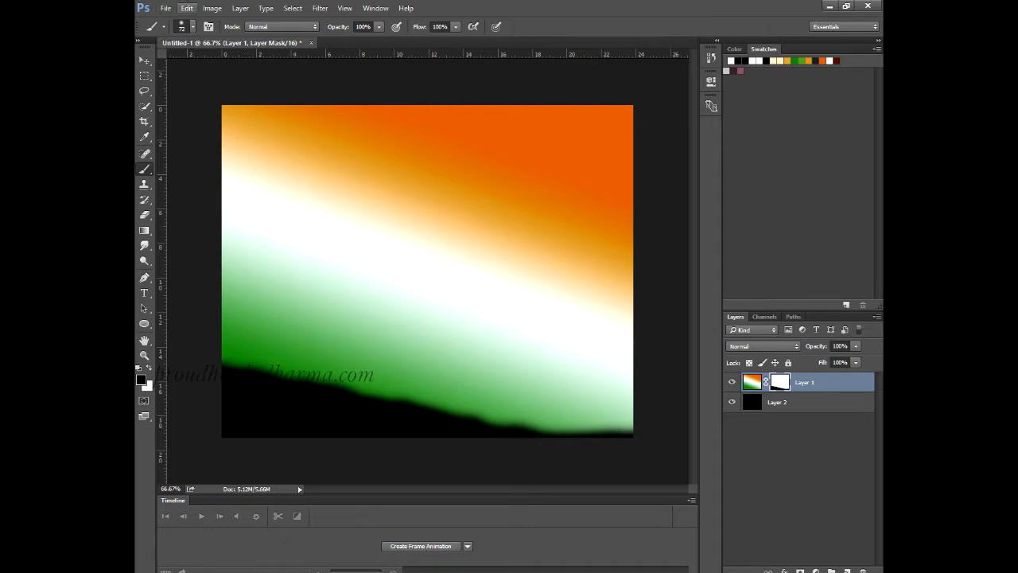
# Open the walking figure silhouette image G from the pic folder.
pyautogui.click(166, 8)
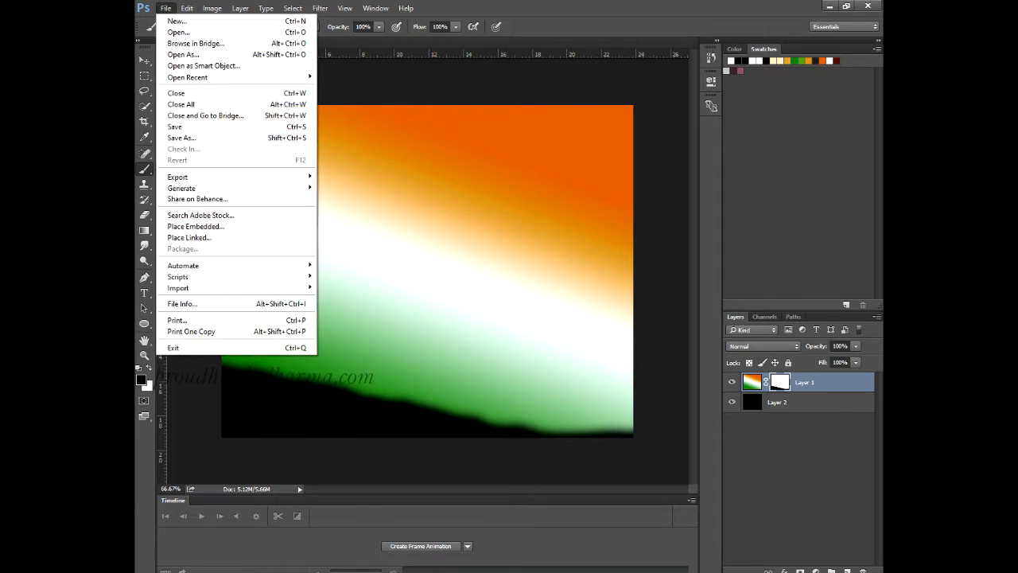
pyautogui.click(178, 32)
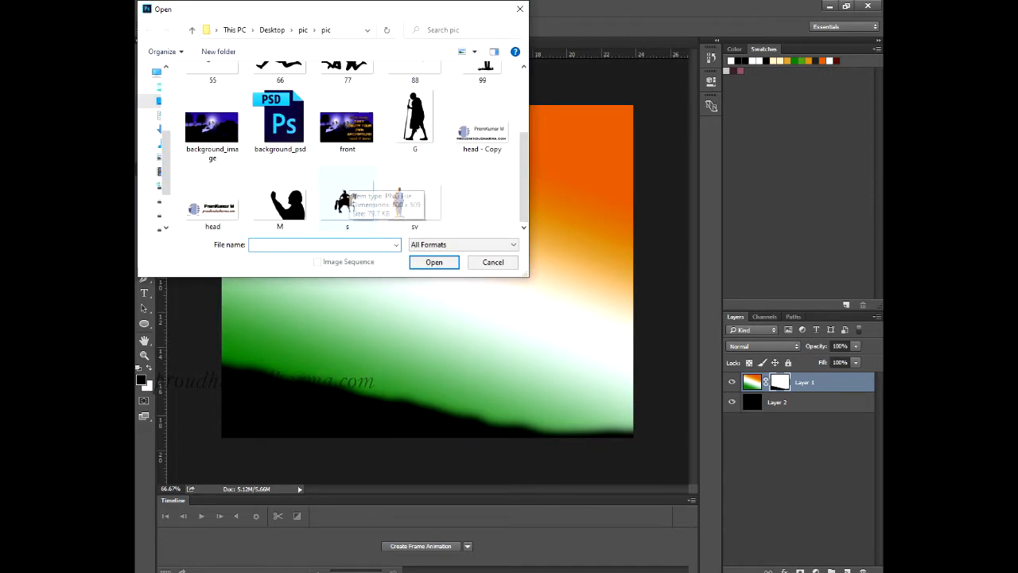
pyautogui.click(414, 120)
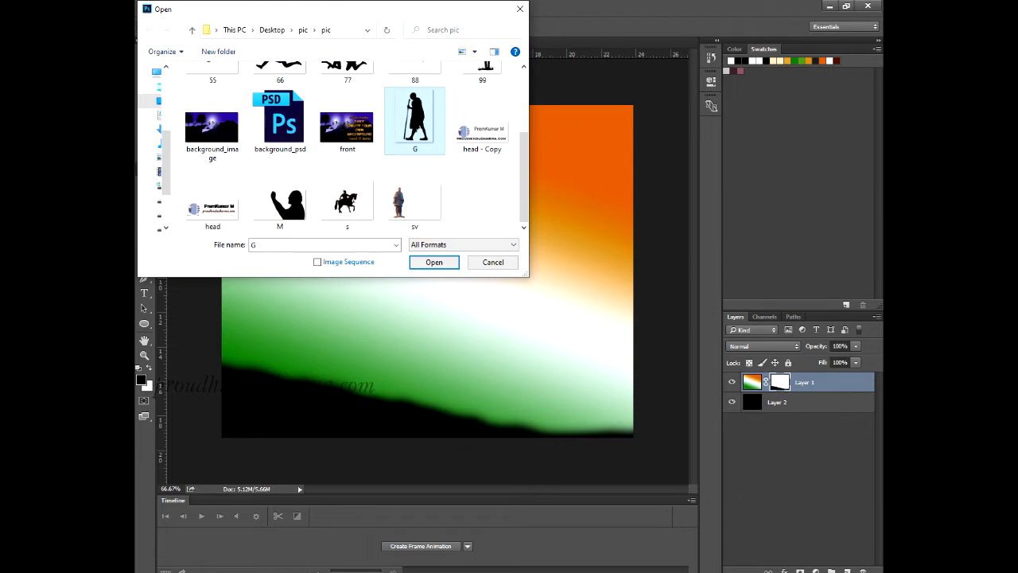
pyautogui.click(435, 263)
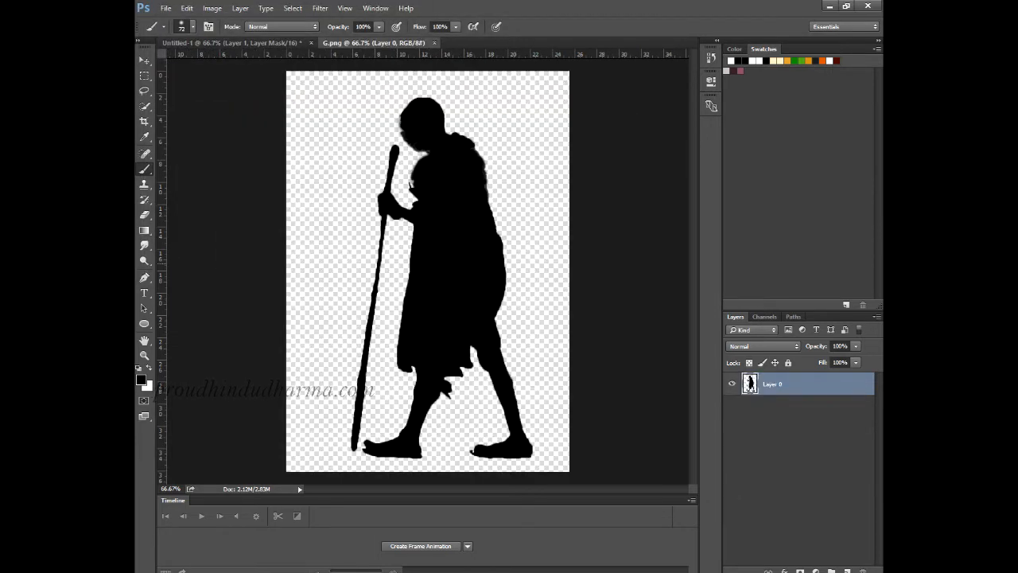
# Select the silhouette from its layer's contents, copy it and paste it into the gradient document Untitled-1.
pyautogui.keyDown('ctrl'); pyautogui.click(750, 383); pyautogui.keyUp('ctrl')
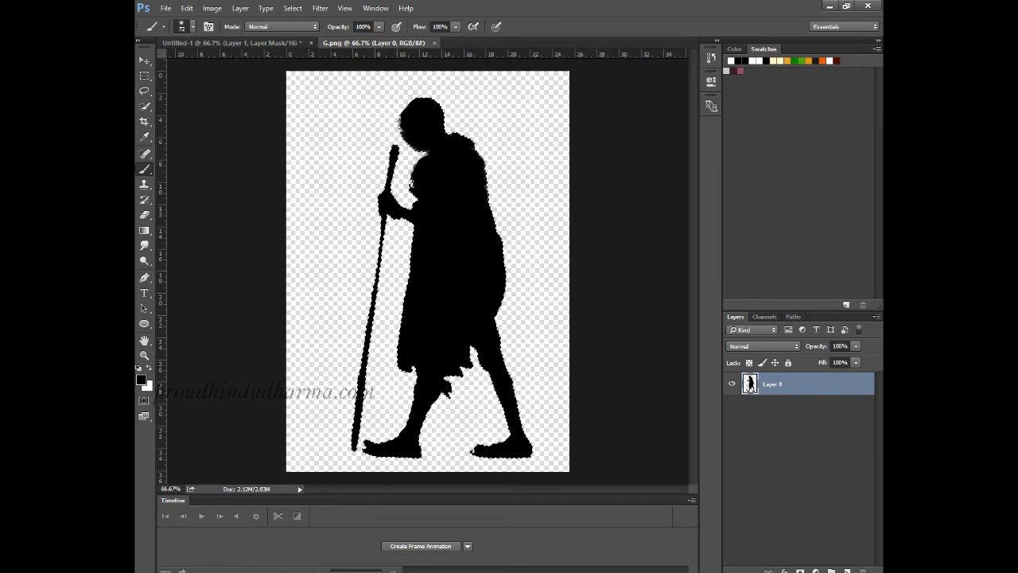
pyautogui.click(187, 8)
pyautogui.click(196, 86)
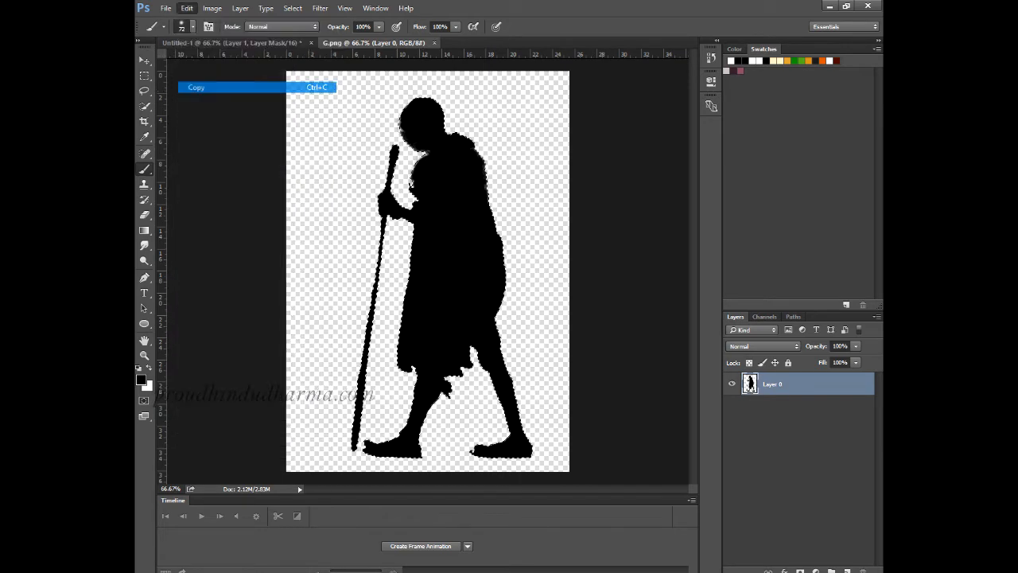
pyautogui.click(230, 42)
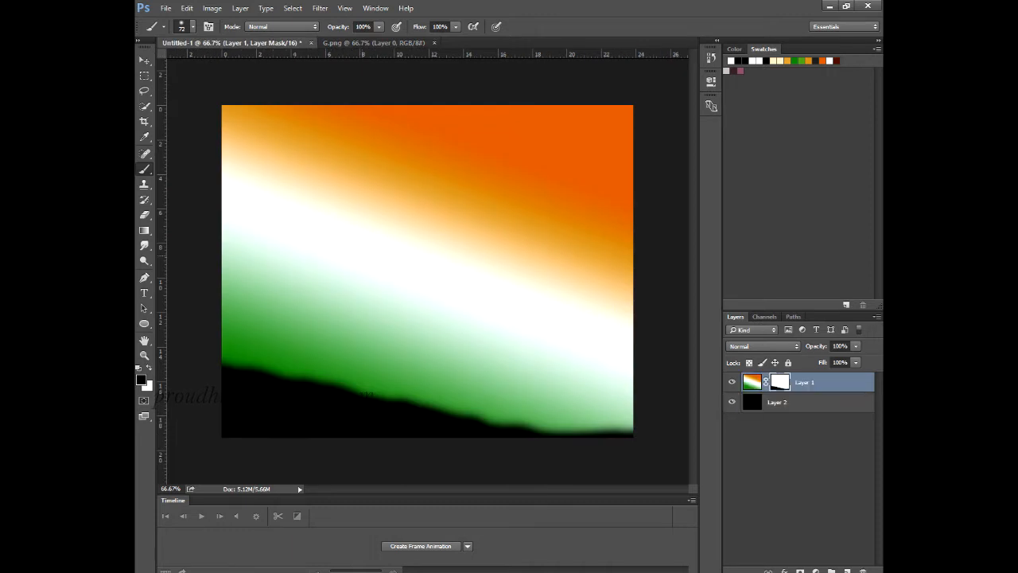
pyautogui.hotkey('ctrl', 'v')
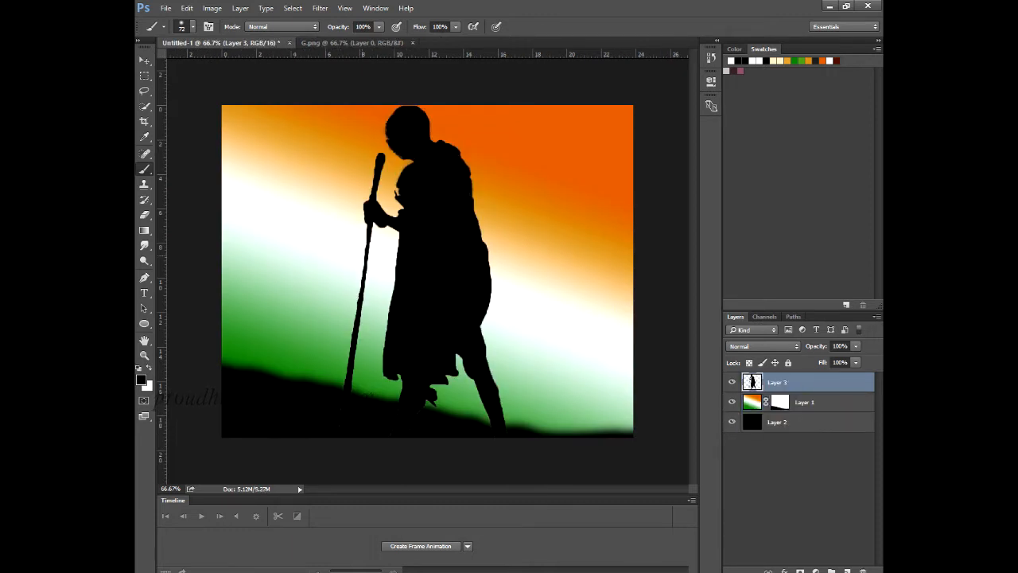
# Scale the walking figure to about 60%, rotate it about 14°, and place it standing on the left part of the black slope.
pyautogui.hotkey('ctrl', 't')
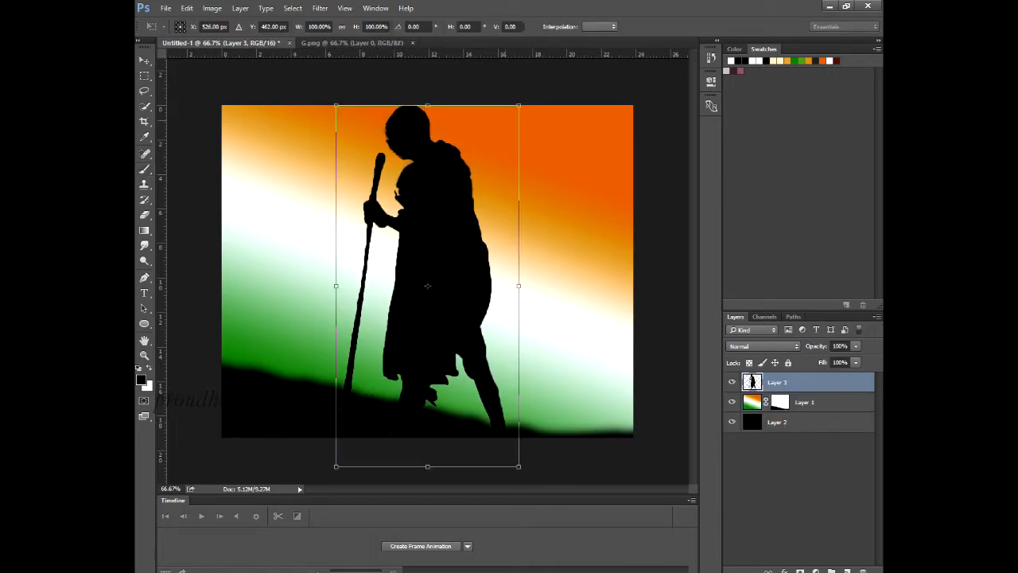
pyautogui.moveTo(518, 105); pyautogui.dragTo(475, 268)
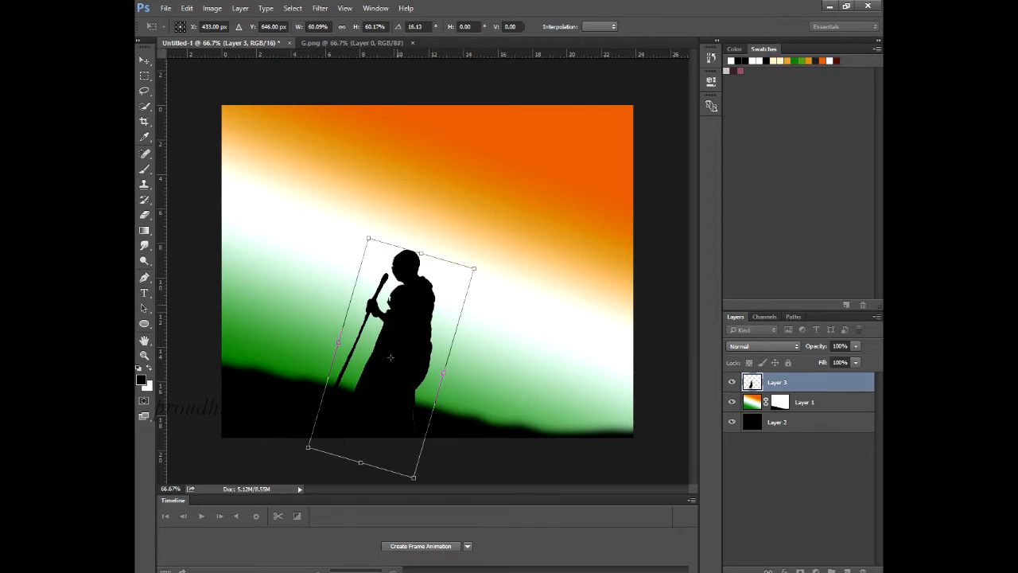
pyautogui.moveTo(408, 279); pyautogui.dragTo(361, 208)
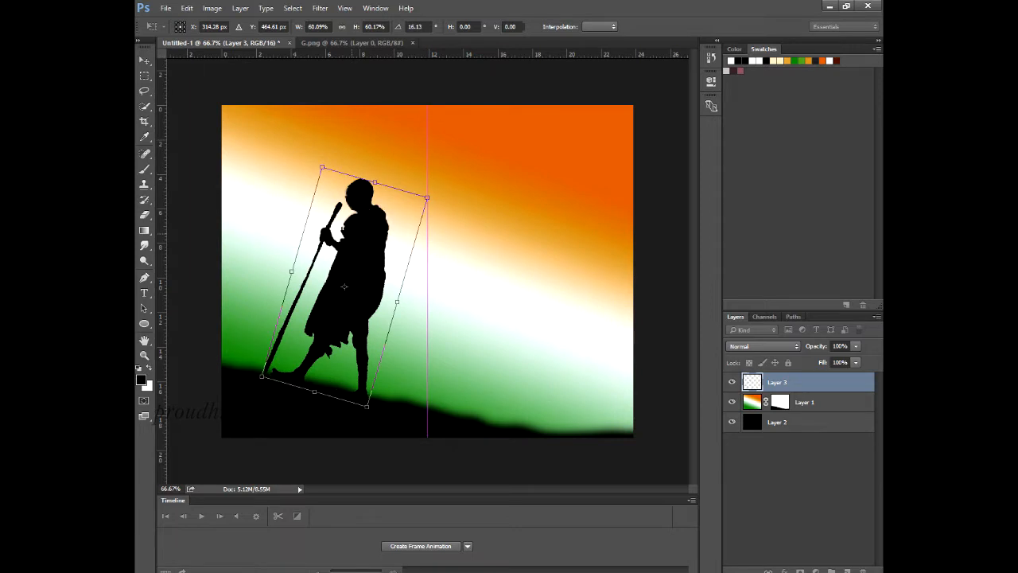
pyautogui.moveTo(452, 188); pyautogui.dragTo(450, 179)
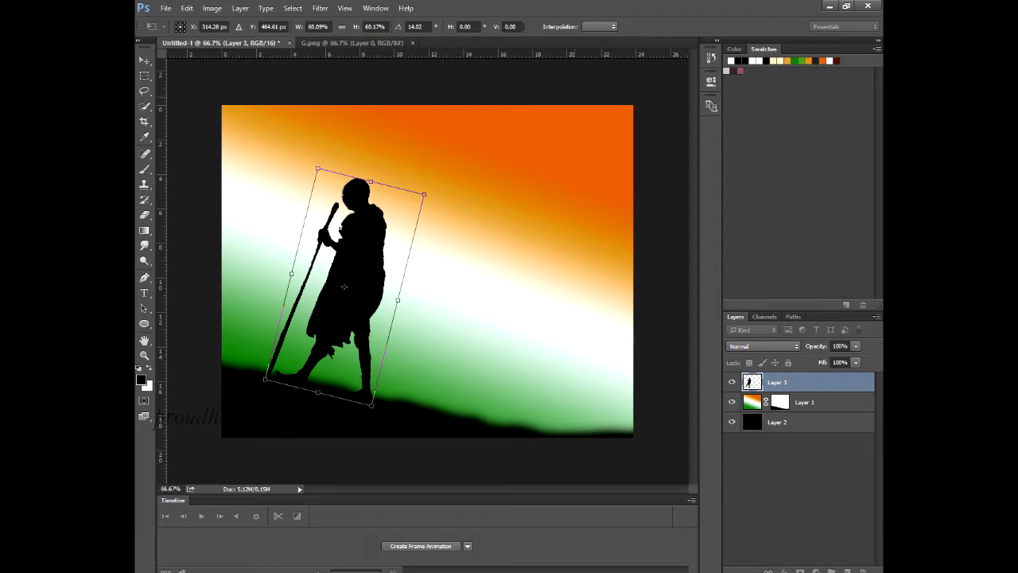
pyautogui.click(144, 62)
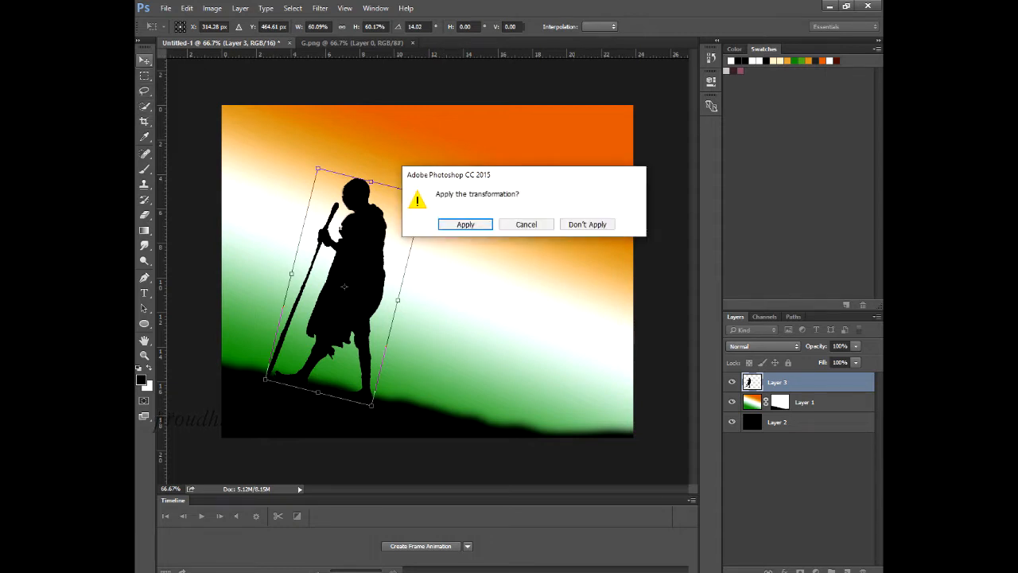
pyautogui.press('Return')
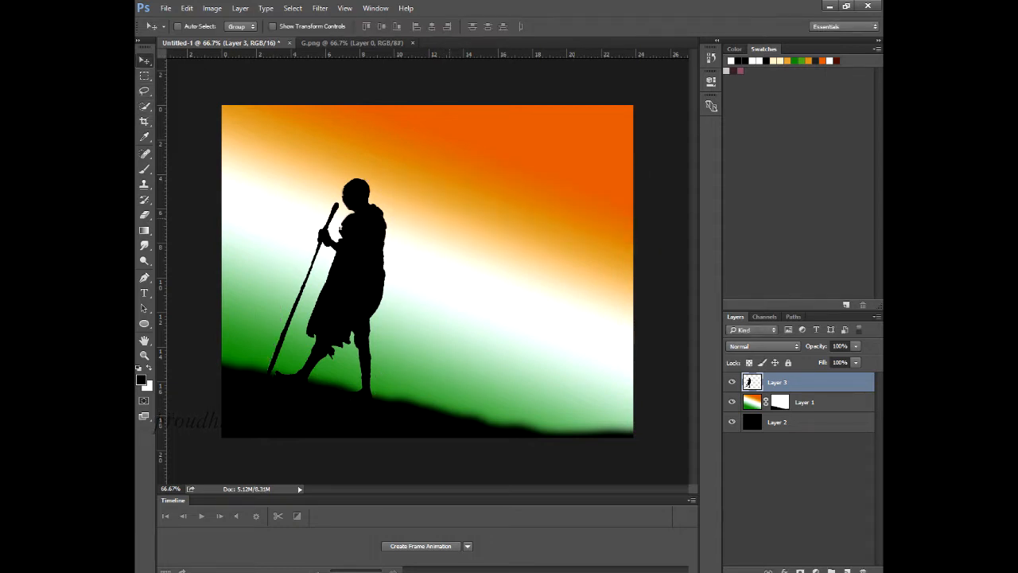
# Select the walking figure from its layer's contents, fill it with black and deselect it.
pyautogui.keyDown('ctrl'); pyautogui.click(752, 382); pyautogui.keyUp('ctrl')
pyautogui.click(186, 8)
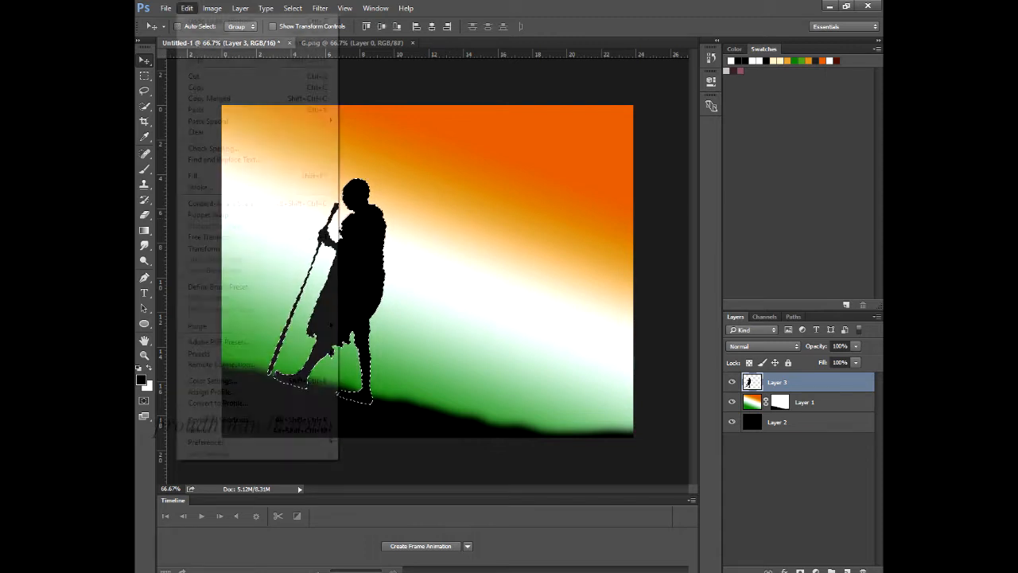
pyautogui.click(210, 175)
pyautogui.press('Return')
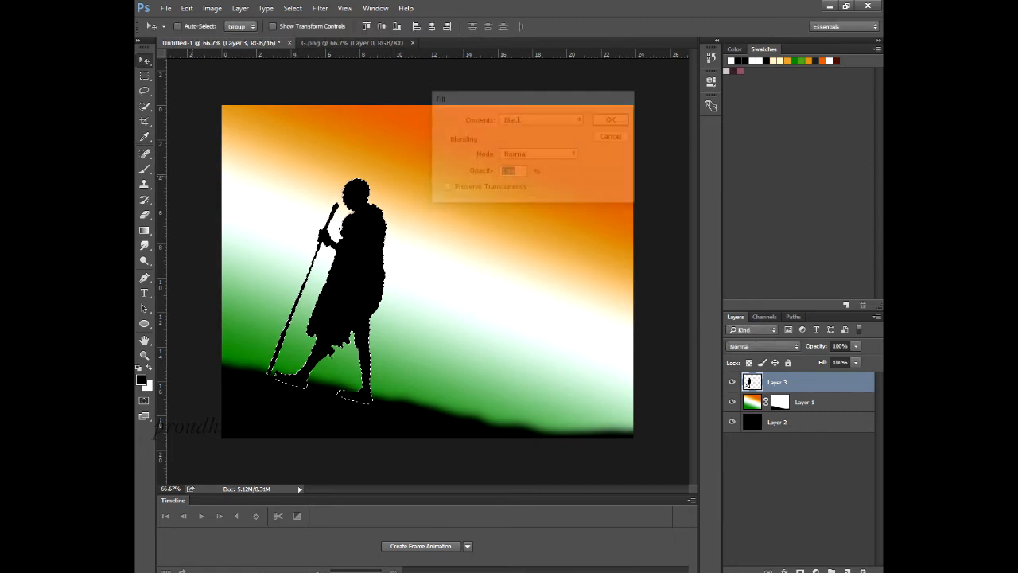
pyautogui.hotkey('ctrl', 'd')
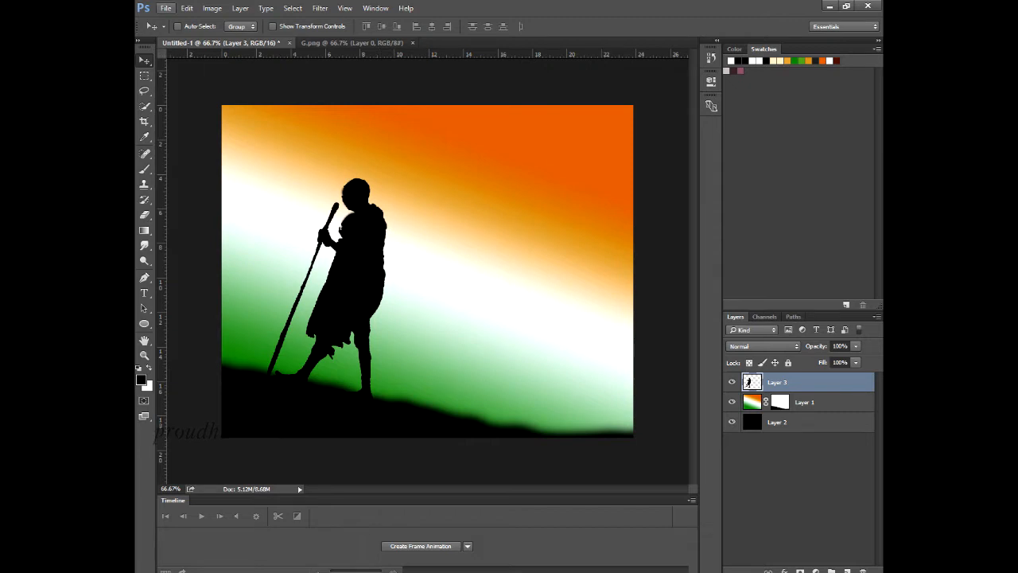
# Close the G image and open the statue image sv from the pic folder.
pyautogui.click(352, 42)
pyautogui.hotkey('ctrl', 'w')
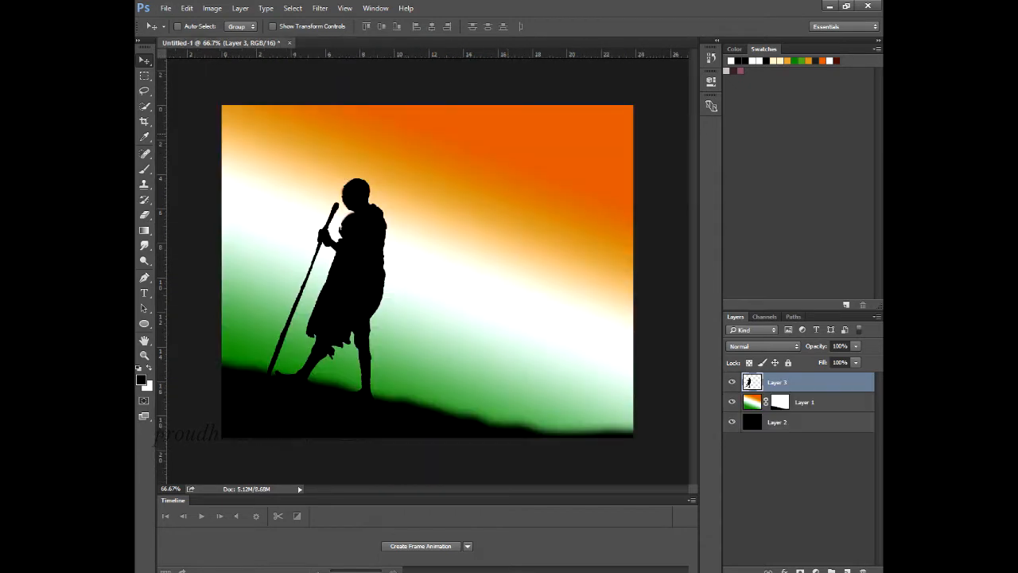
pyautogui.click(165, 8)
pyautogui.click(177, 32)
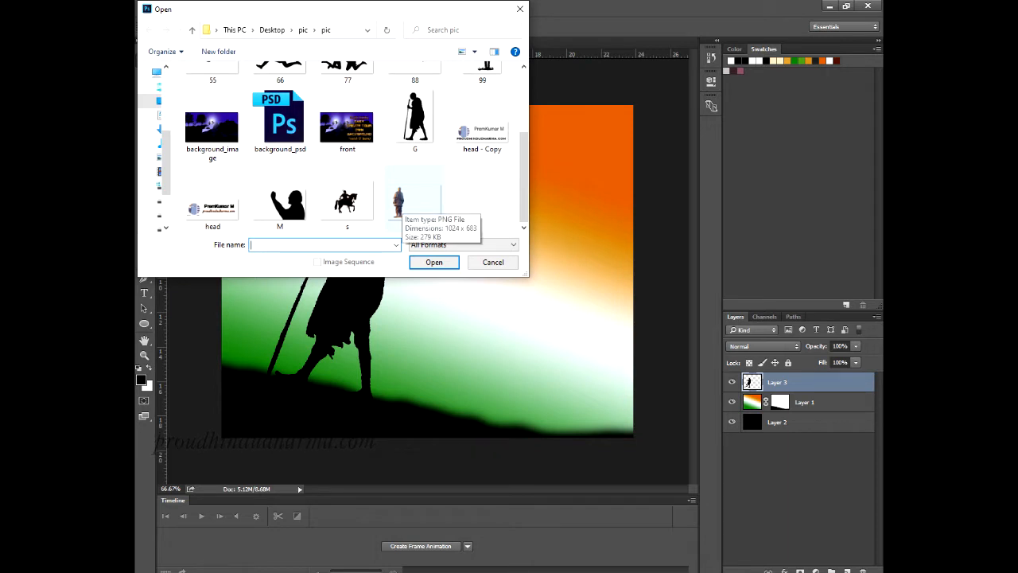
pyautogui.click(400, 201)
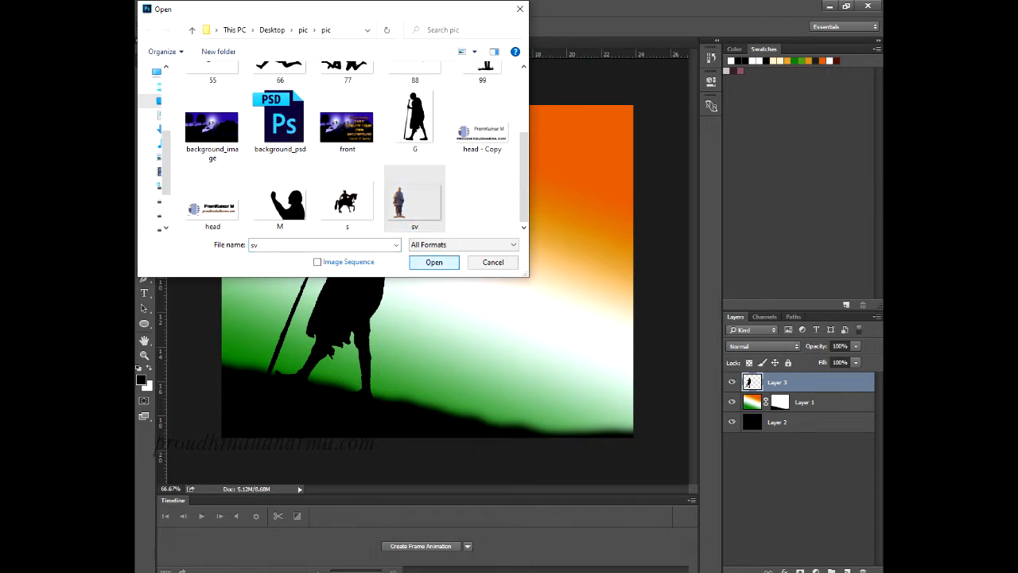
pyautogui.doubleClick(400, 200)
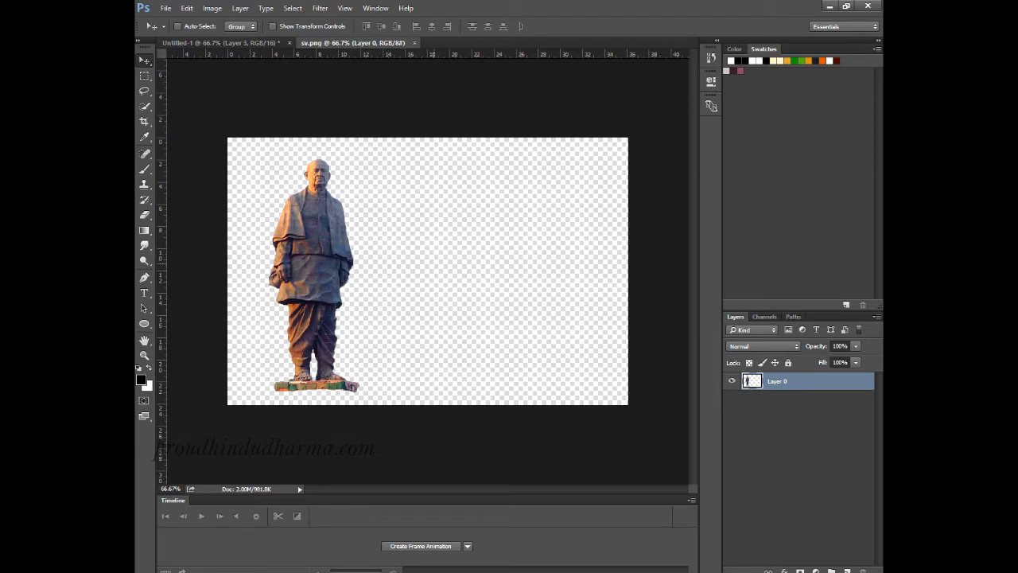
# Copy the statue into Untitled-1 and move it down so its base rests on the black ground beside the walking figure.
pyautogui.keyDown('ctrl'); pyautogui.click(752, 381); pyautogui.keyUp('ctrl')
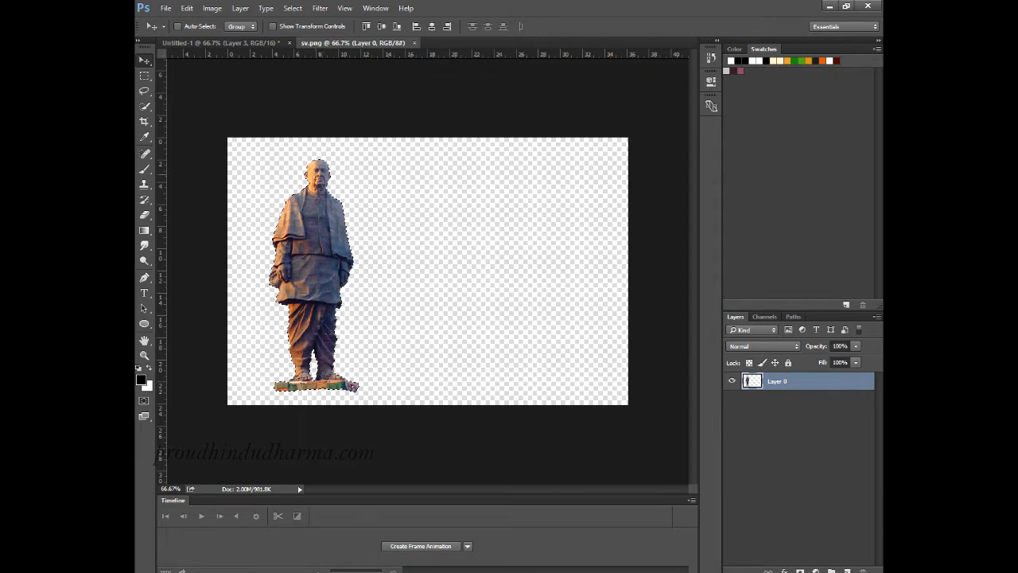
pyautogui.click(223, 43)
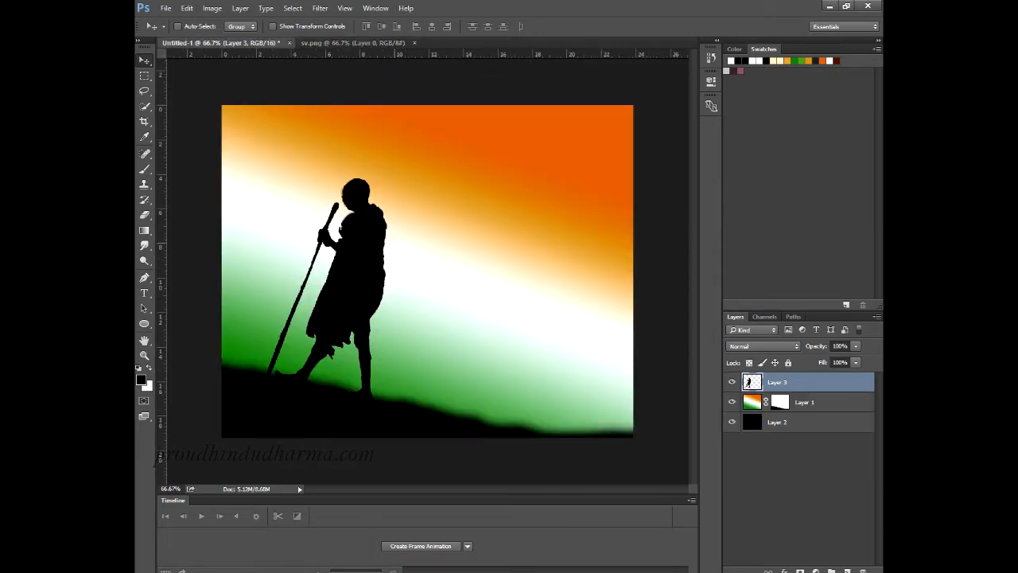
pyautogui.hotkey('ctrl', 'v')
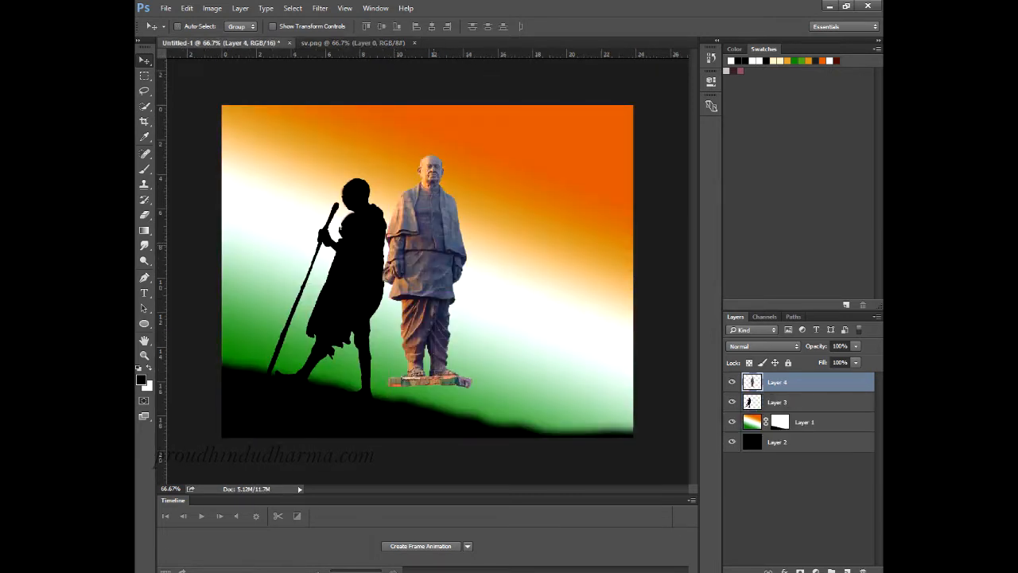
pyautogui.moveTo(454, 232); pyautogui.dragTo(452, 261)
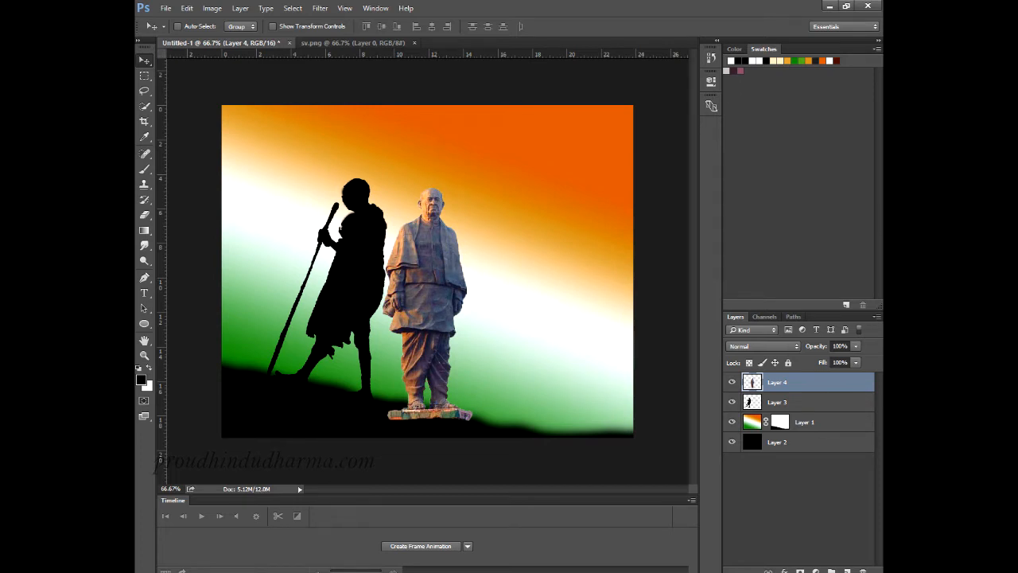
# Fill the statue's shape with black in Normal mode at 100% opacity, deselect it and switch to the Brush tool.
pyautogui.keyDown('ctrl'); pyautogui.click(752, 382); pyautogui.keyUp('ctrl')
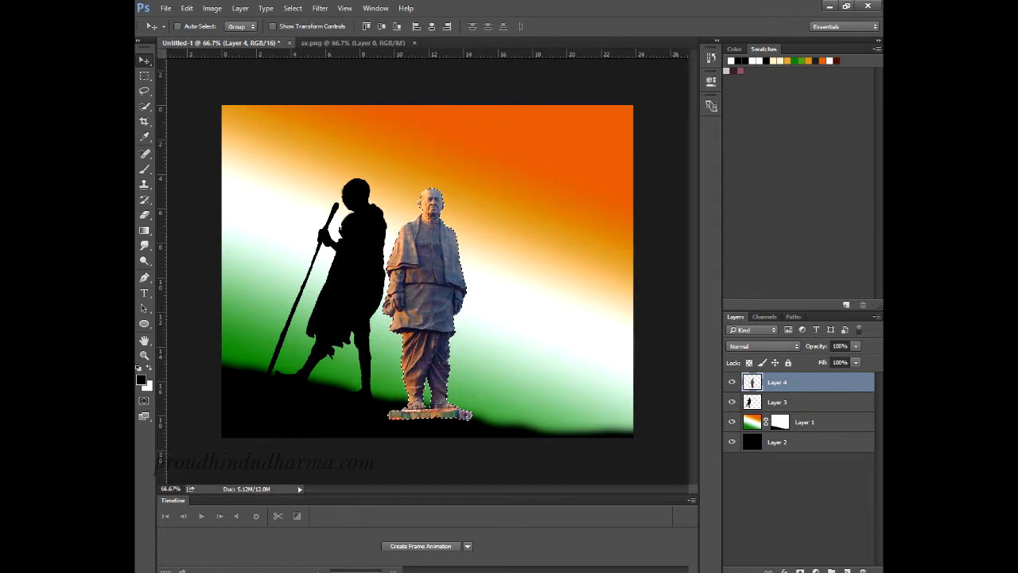
pyautogui.click(186, 8)
pyautogui.click(196, 175)
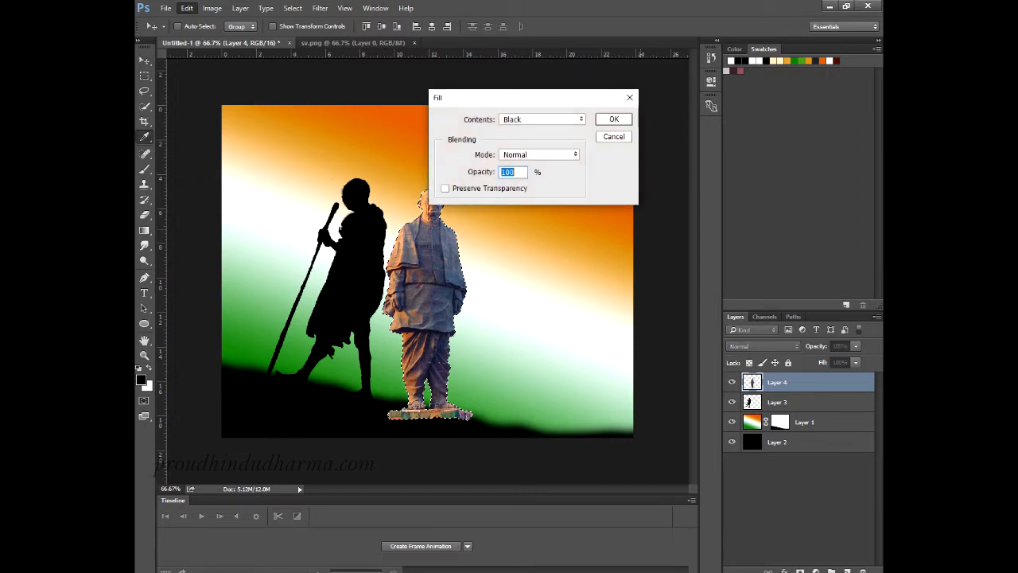
pyautogui.press('Return')
pyautogui.press('v')
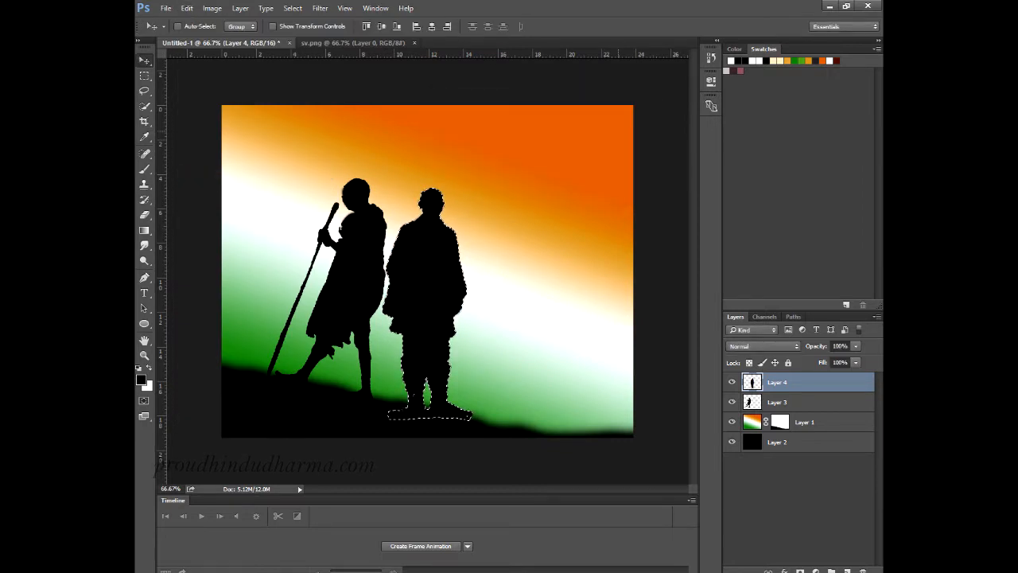
pyautogui.hotkey('ctrl', 'd')
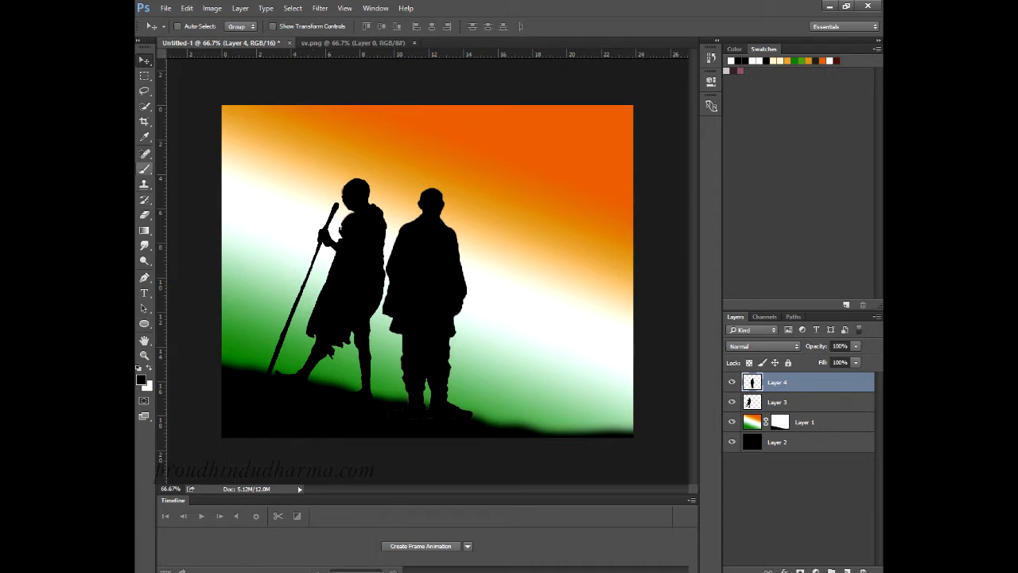
pyautogui.click(144, 169)
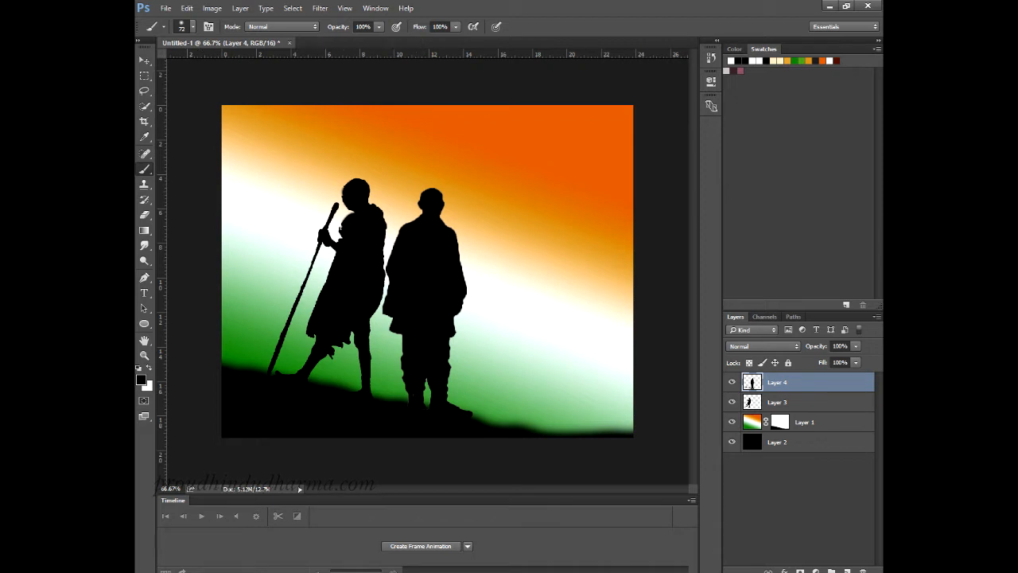
# Open the raised-hand silhouette image M from the pic folder.
pyautogui.click(165, 8)
pyautogui.click(179, 32)
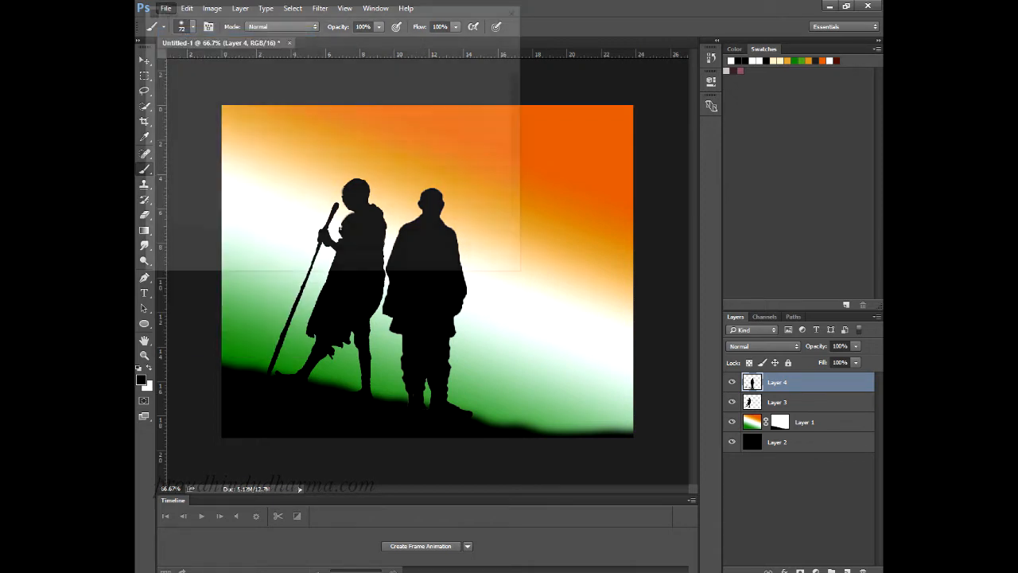
pyautogui.click(280, 205)
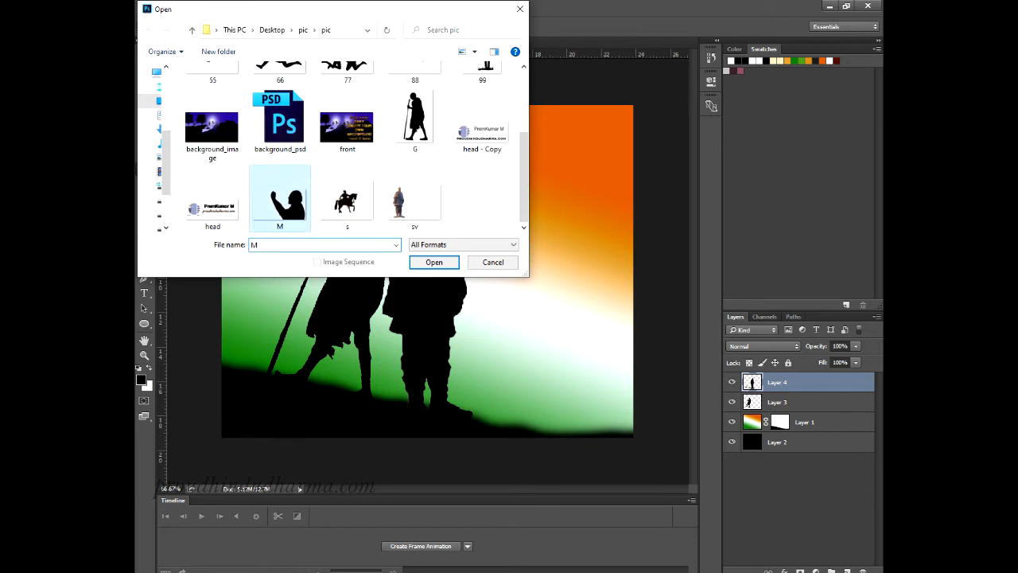
pyautogui.click(435, 262)
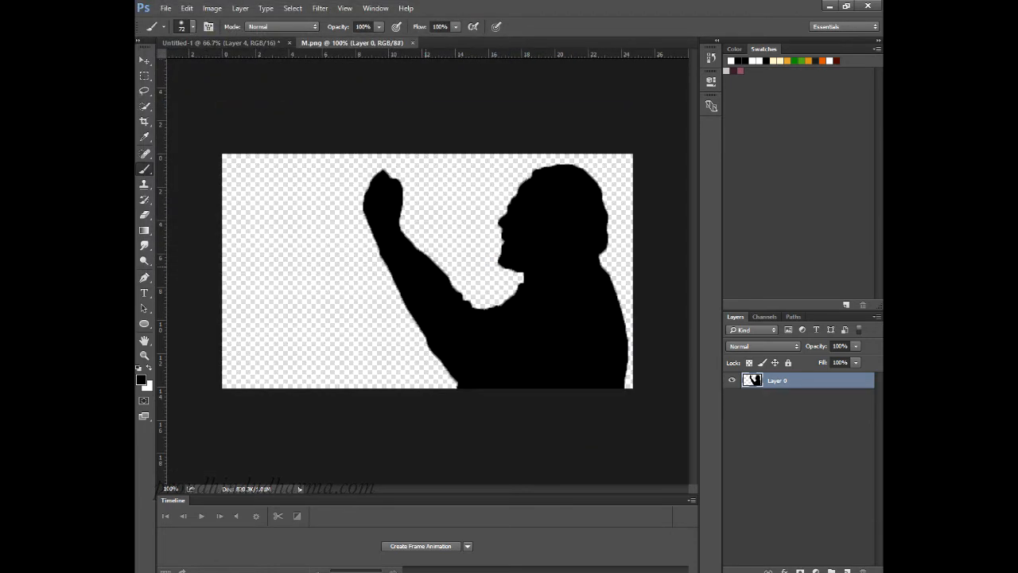
# Select the raised-hand silhouette from its layer's contents, copy it and paste it into Untitled-1.
pyautogui.keyDown('ctrl'); pyautogui.click(753, 381); pyautogui.keyUp('ctrl')
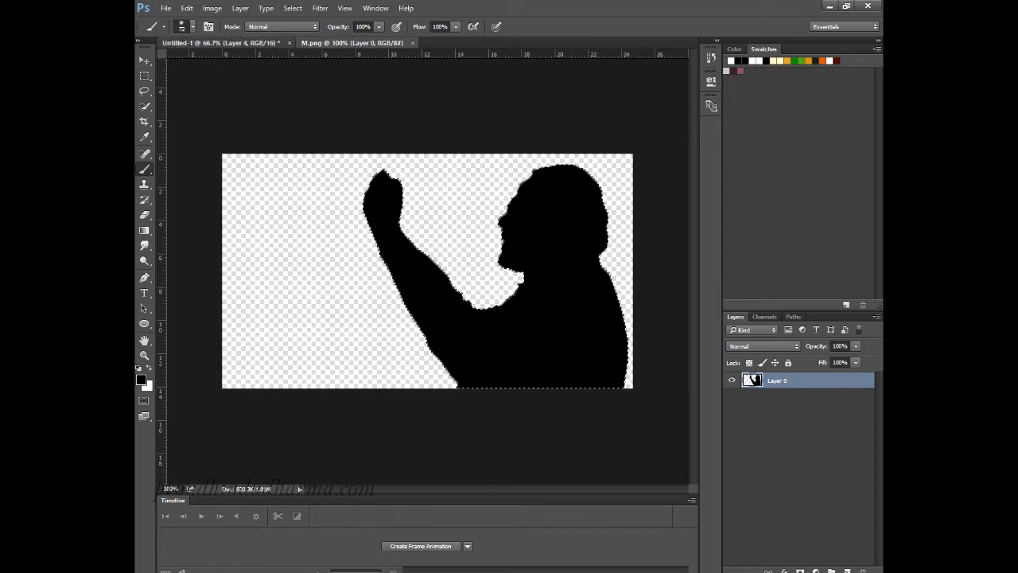
pyautogui.click(222, 42)
pyautogui.hotkey('ctrl', 'v')
pyautogui.hotkey('ctrl', 'v')
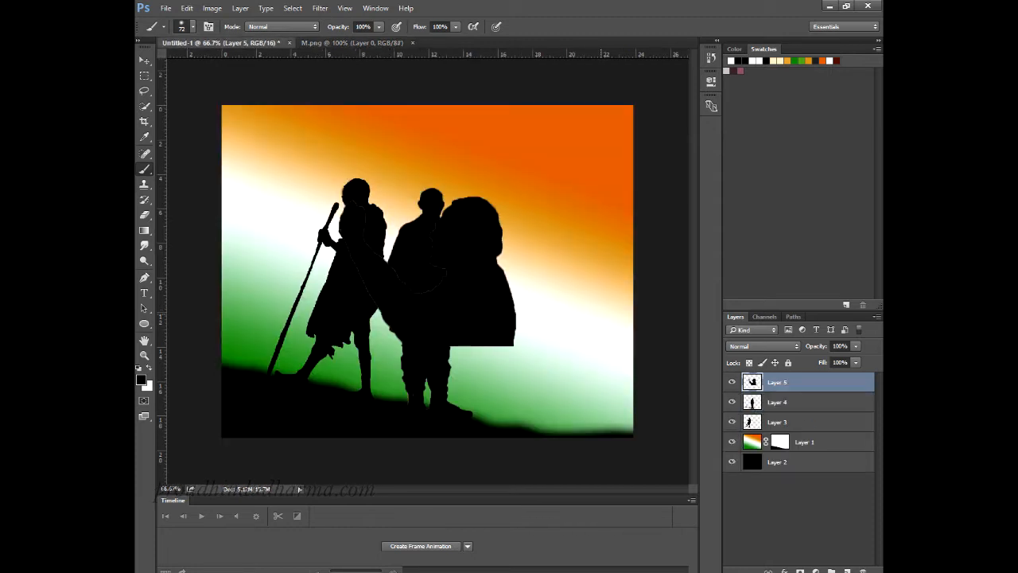
# Scale the raised-hand silhouette to about 83% width and 86% height and place it in the canvas's lower-right corner.
pyautogui.hotkey('ctrl', 't')
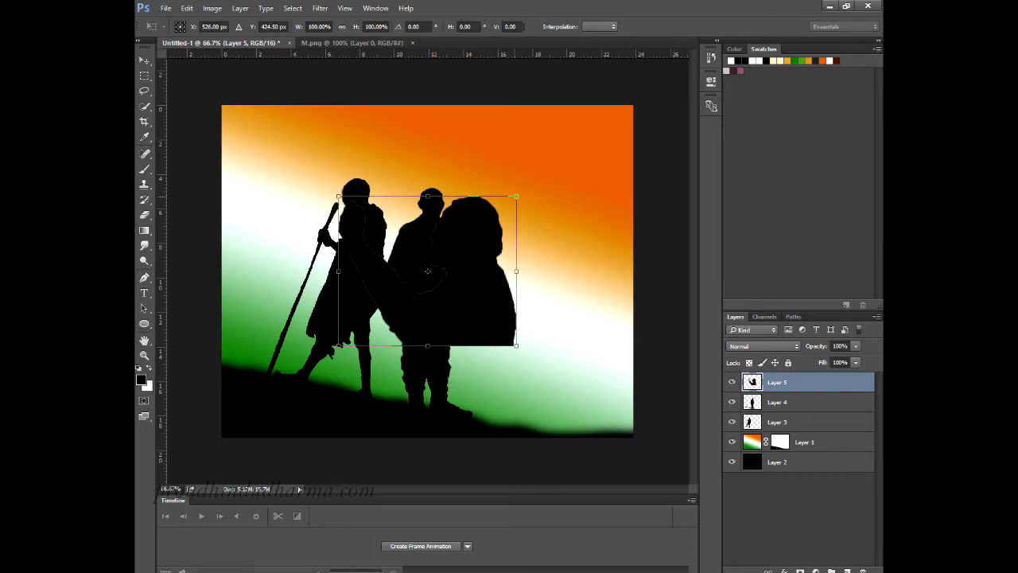
pyautogui.moveTo(516, 195); pyautogui.dragTo(486, 217)
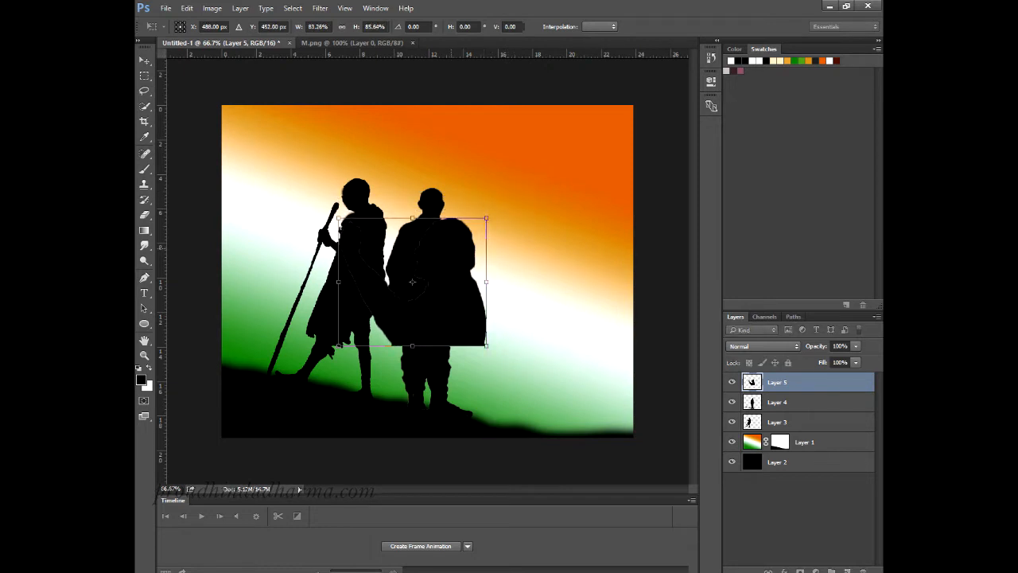
pyautogui.moveTo(412, 282); pyautogui.dragTo(565, 382)
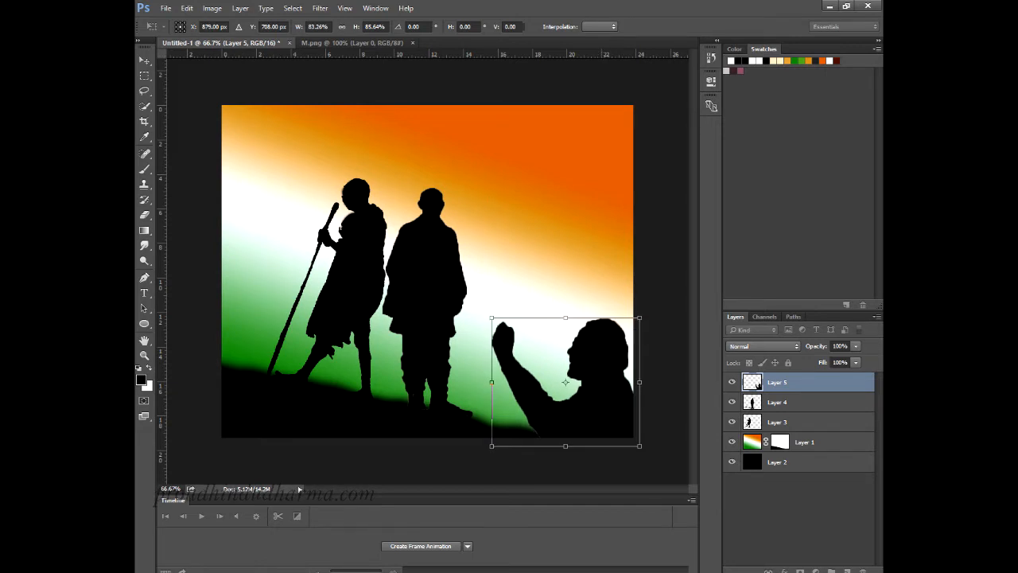
pyautogui.click(144, 60)
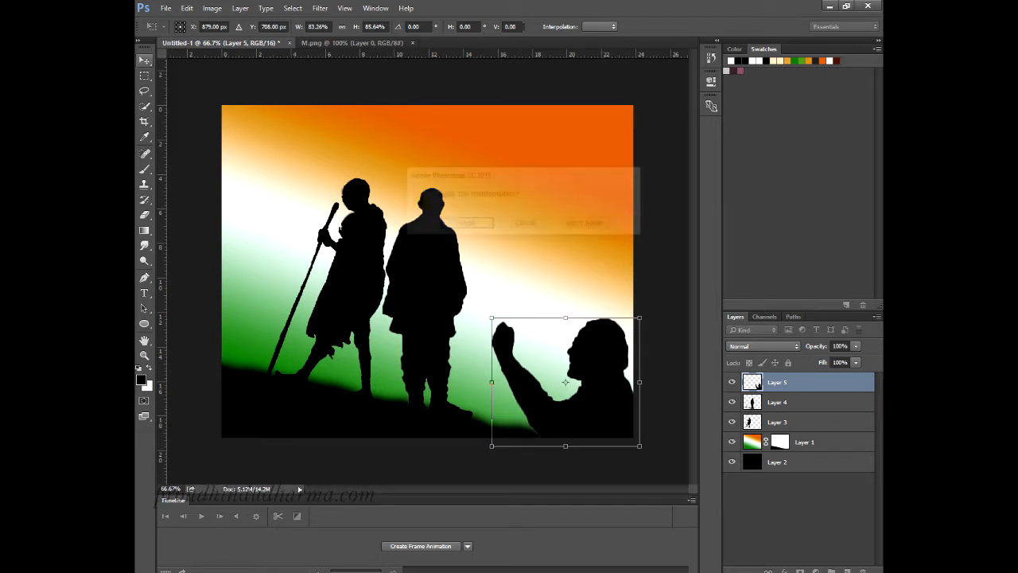
pyautogui.click(461, 223)
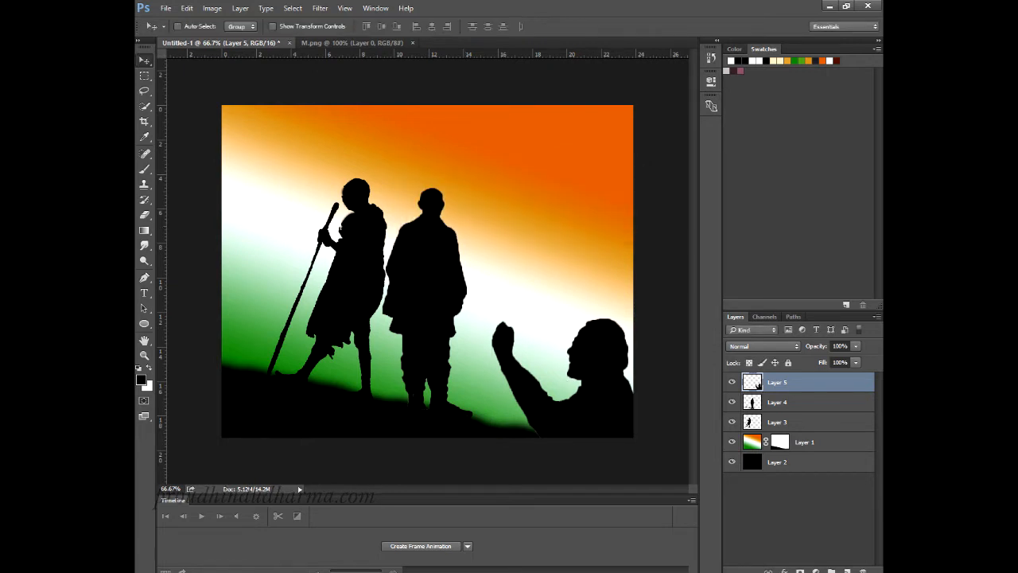
# Select the layers of both standing figures and move them together slightly right and down along the slope.
pyautogui.click(803, 402)
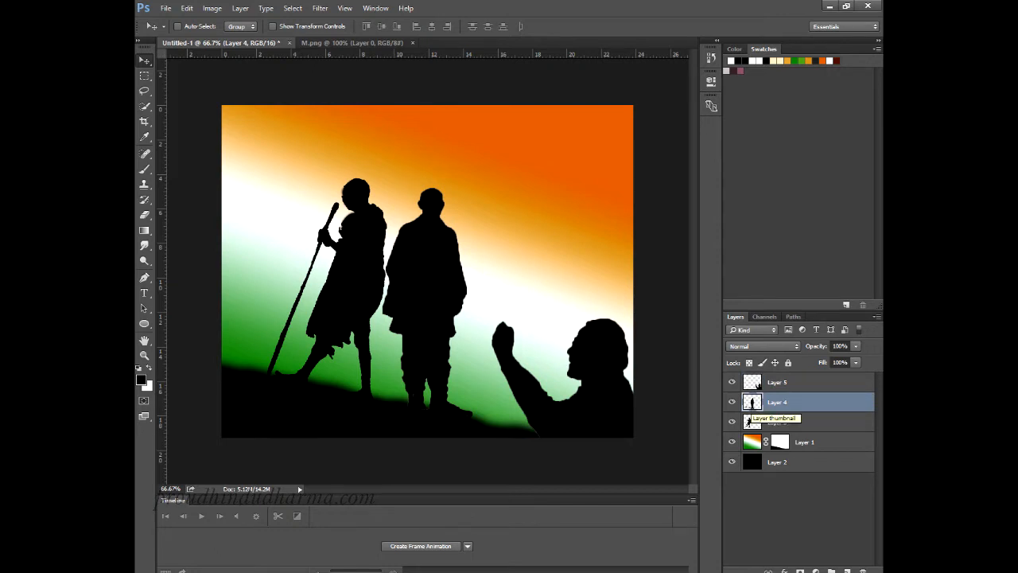
pyautogui.keyDown('shift'); pyautogui.click(749, 420); pyautogui.keyUp('shift')
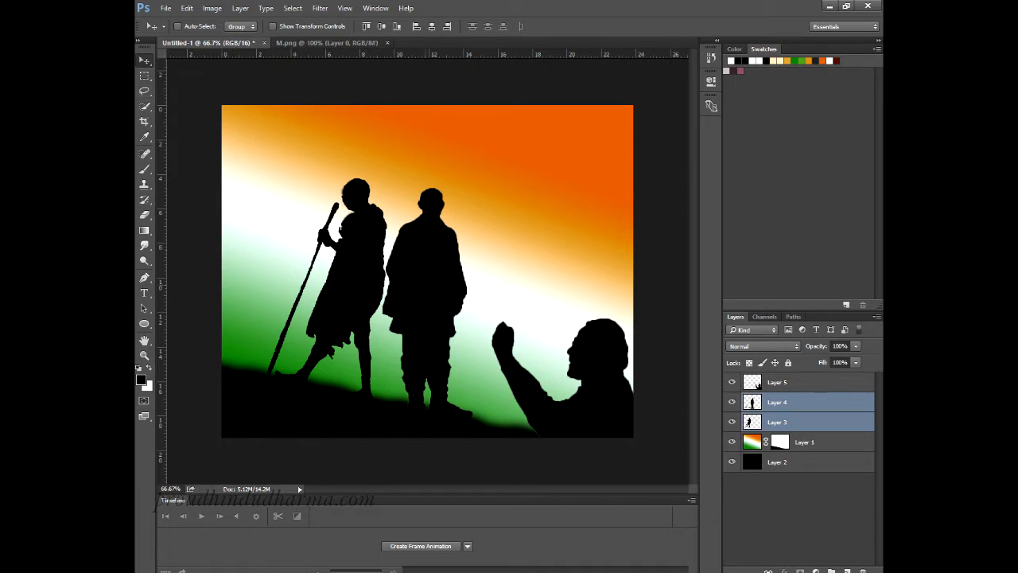
pyautogui.moveTo(442, 262); pyautogui.dragTo(471, 271)
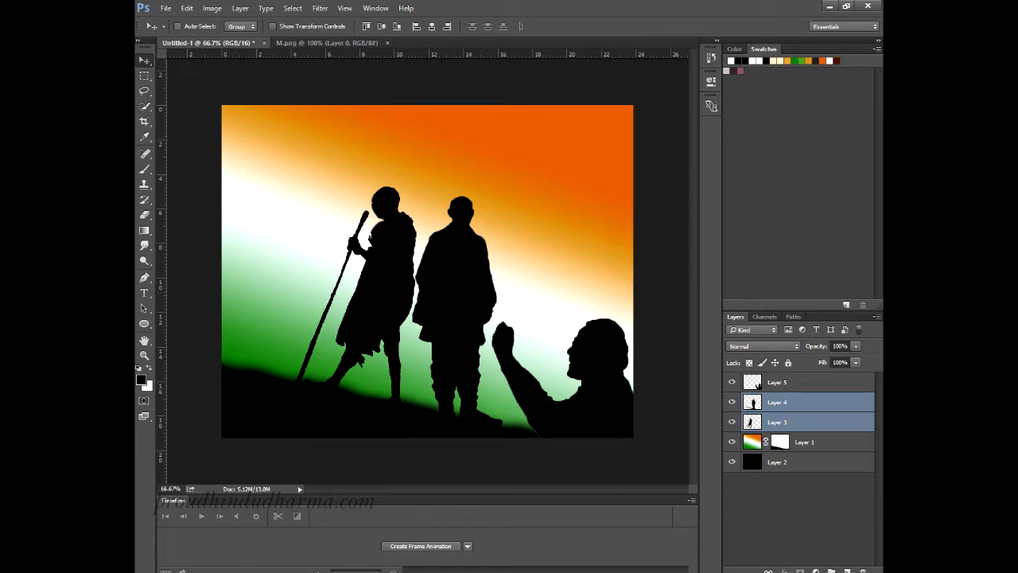
# Paint black with the Brush on Layer 4 to blend the right standing figure's feet into the sloping ground.
pyautogui.click(795, 402)
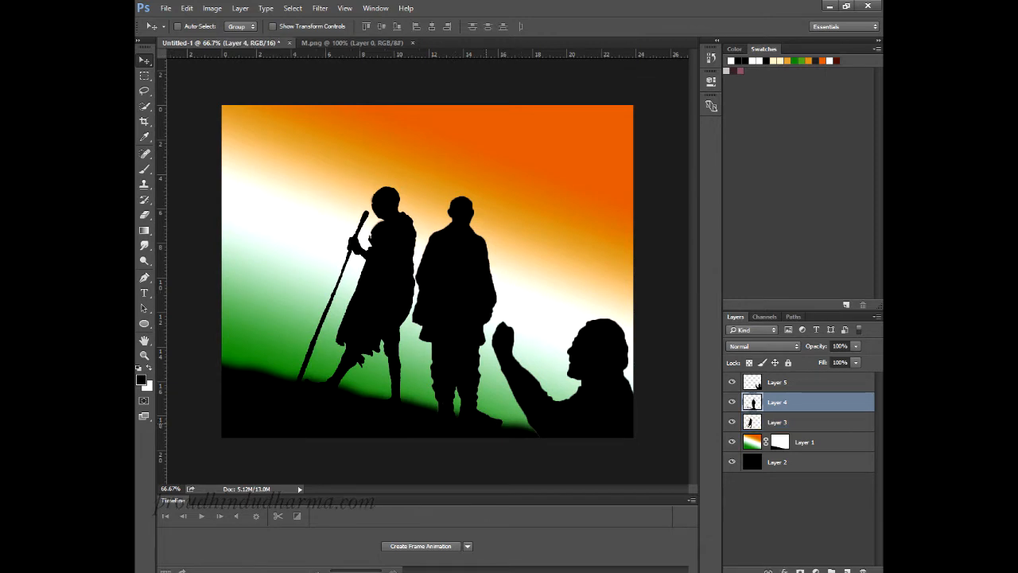
pyautogui.press('b')
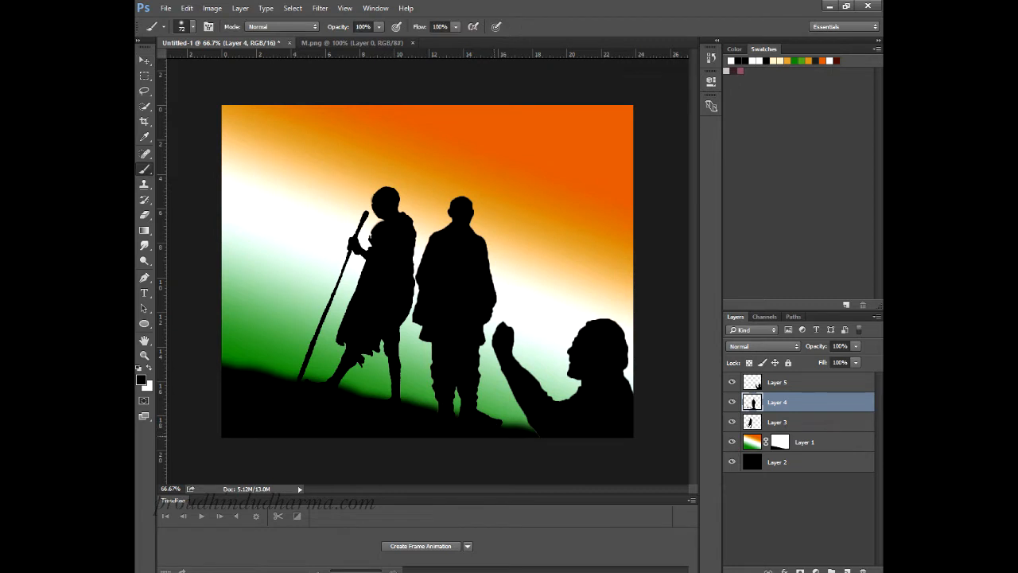
pyautogui.click(500, 433)
# Close the M image without further changes and open the horse-rider silhouette image s from the pic folder.
pyautogui.click(352, 43)
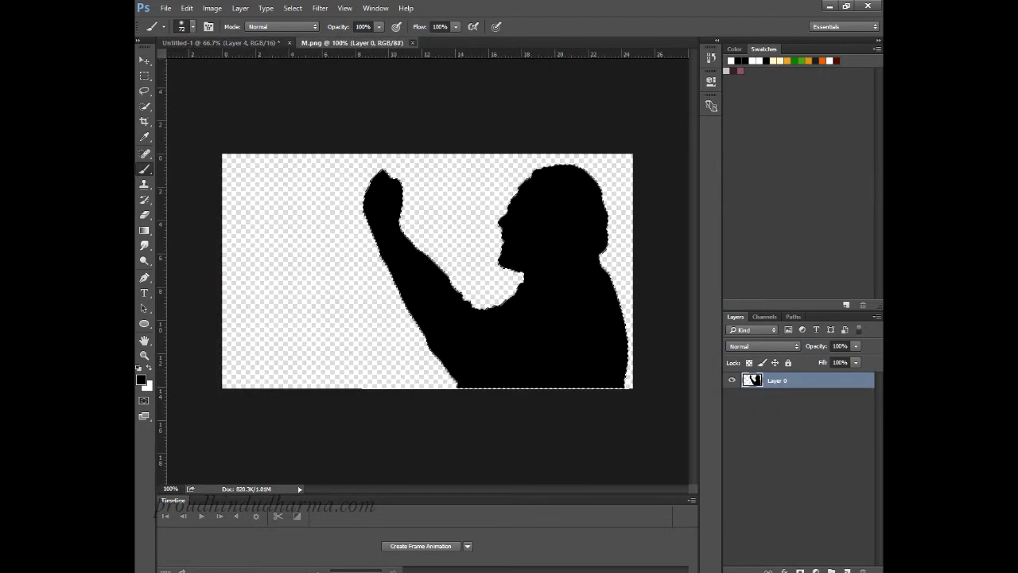
pyautogui.click(412, 43)
pyautogui.click(165, 8)
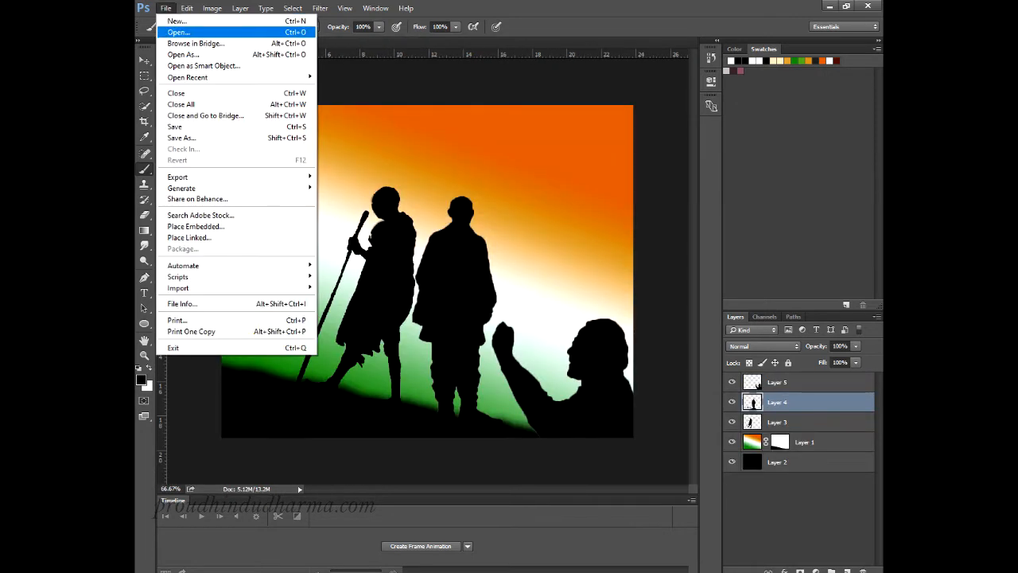
pyautogui.click(183, 29)
pyautogui.click(346, 199)
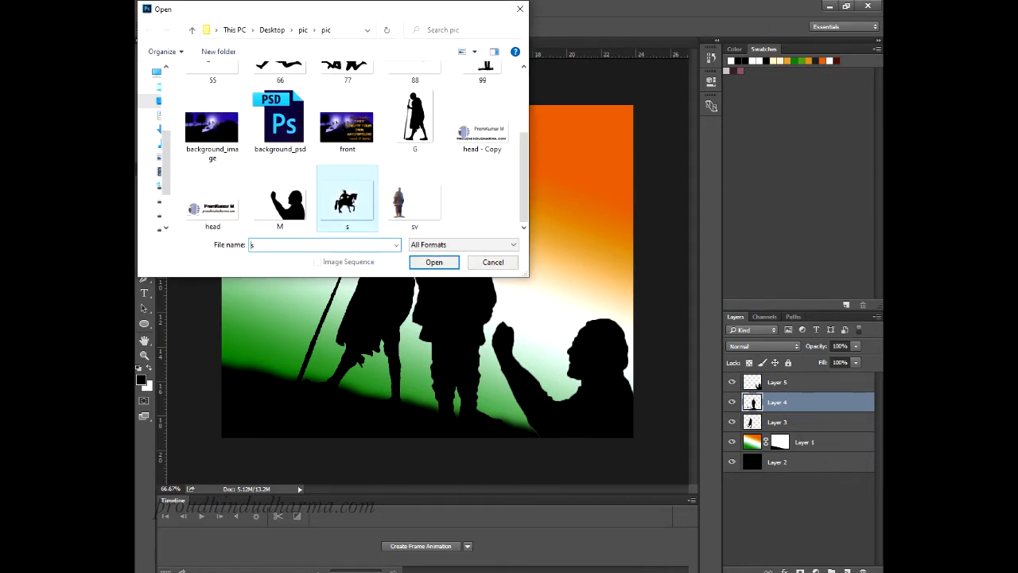
pyautogui.click(434, 262)
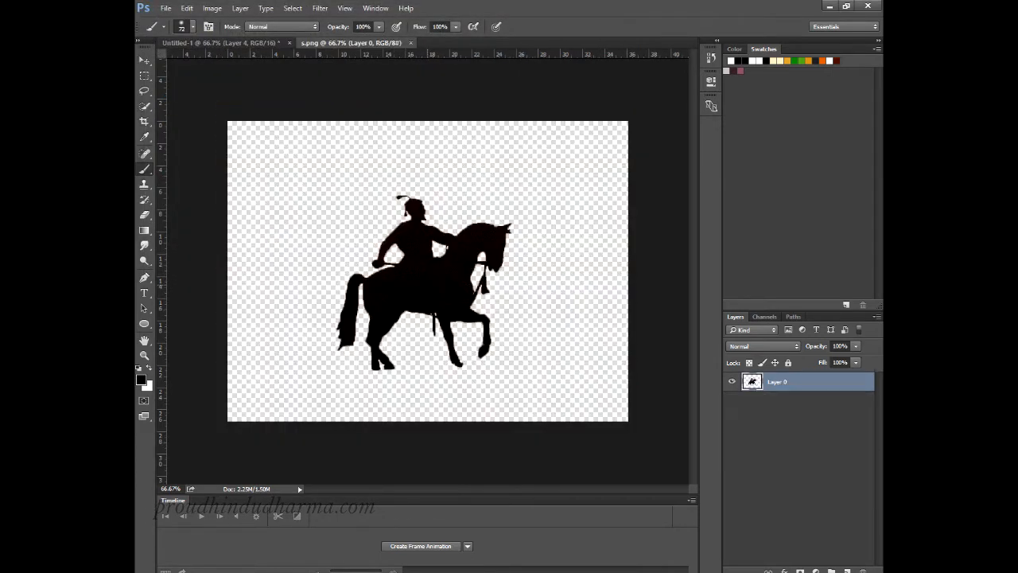
# Flip the horse-rider image's canvas horizontally so the horse faces left.
pyautogui.click(211, 8)
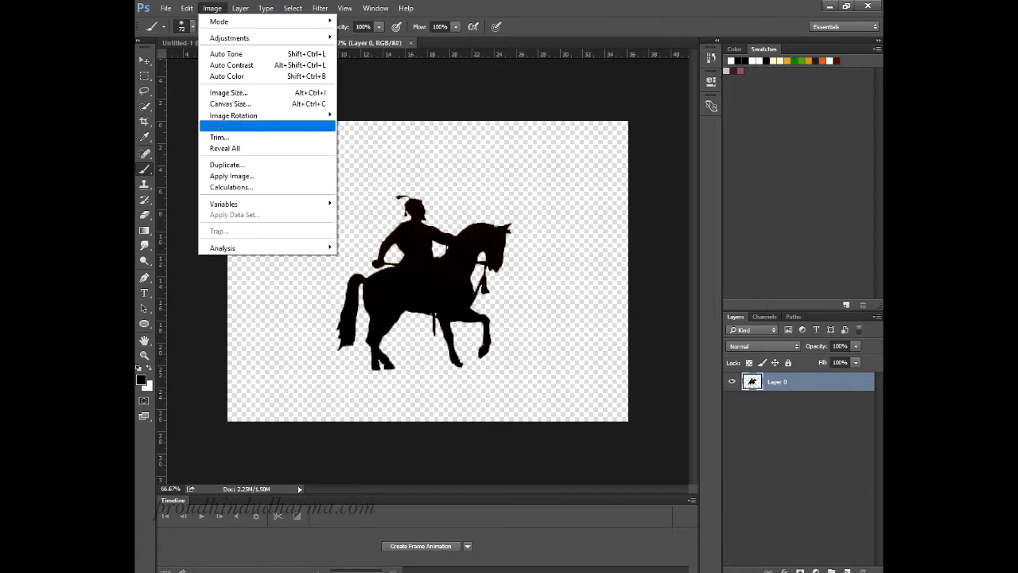
pyautogui.moveTo(239, 116)
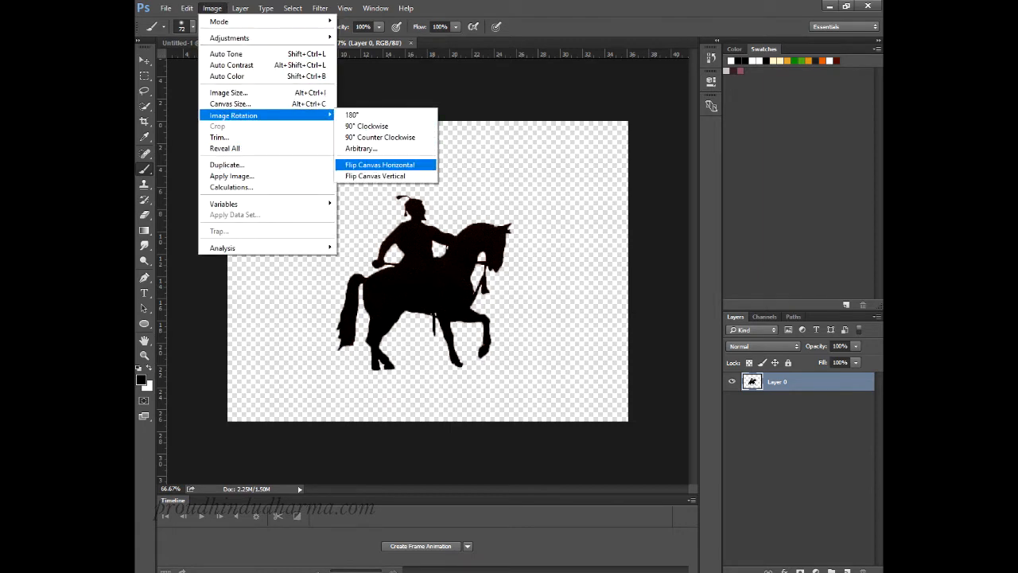
pyautogui.click(380, 165)
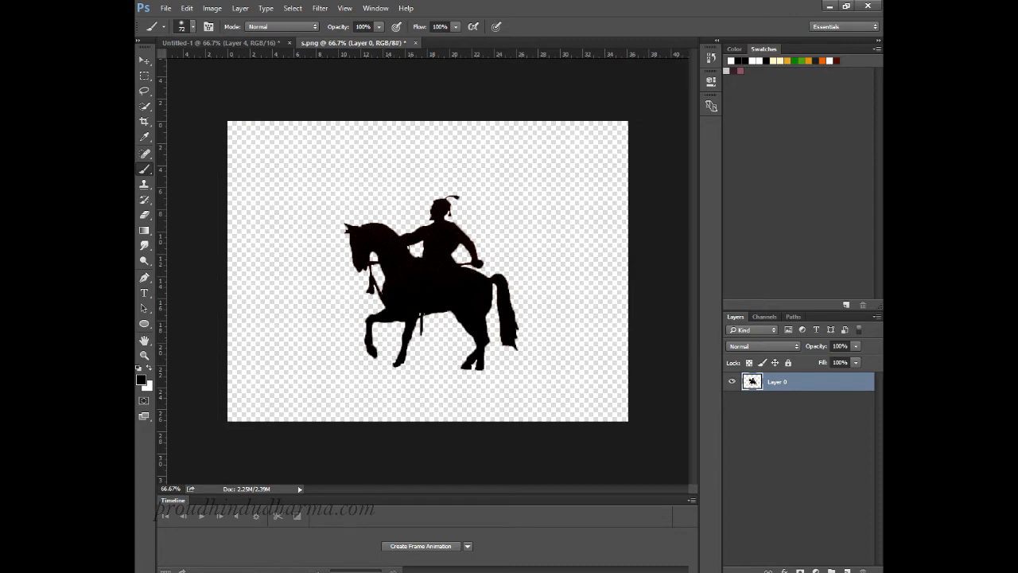
# Copy the horse-rider silhouette selected from its layer's contents into Untitled-1 and move it to the canvas's left side above the slope.
pyautogui.keyDown('ctrl'); pyautogui.click(752, 381); pyautogui.keyUp('ctrl')
pyautogui.click(221, 42)
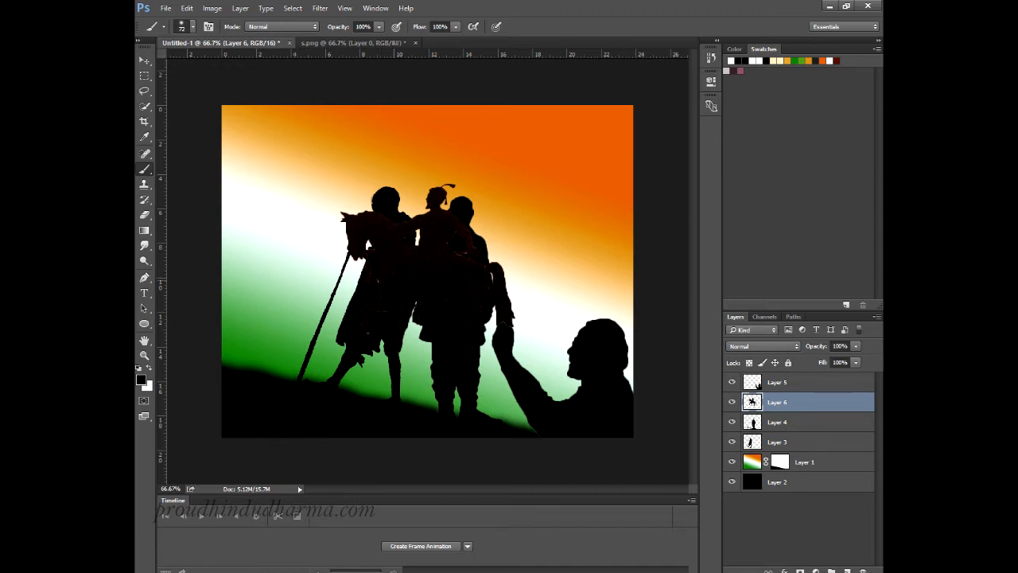
pyautogui.press('v')
pyautogui.moveTo(440, 251)
pyautogui.mouseDown()
pyautogui.moveTo(298, 253)
pyautogui.moveTo(327, 273)
pyautogui.mouseUp()
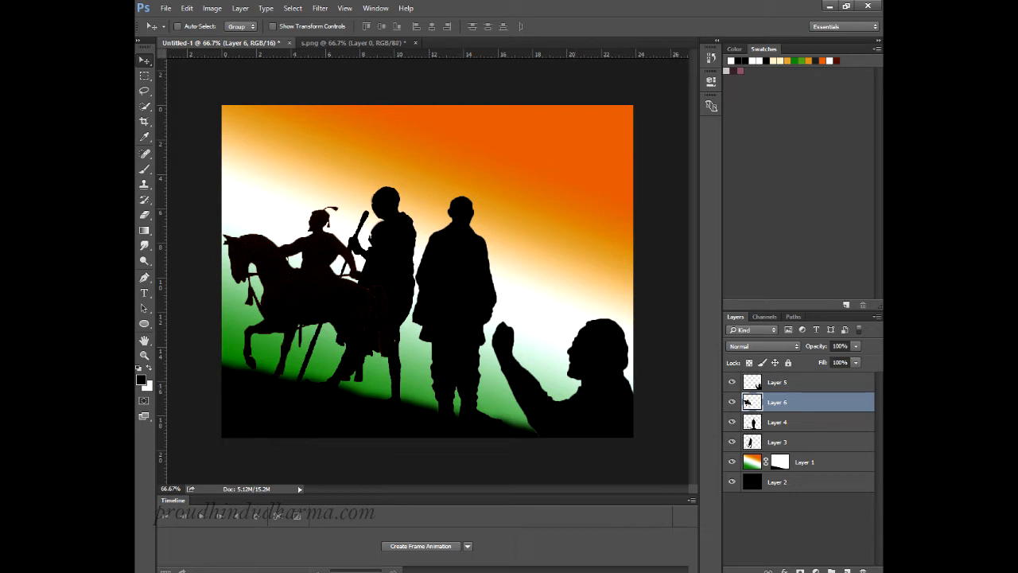
# Move the Layer 4 standing figure right, then the staff-bearing figure on Layer 3 about 4.26 cm right and 0.73 cm down beside it.
pyautogui.click(803, 422)
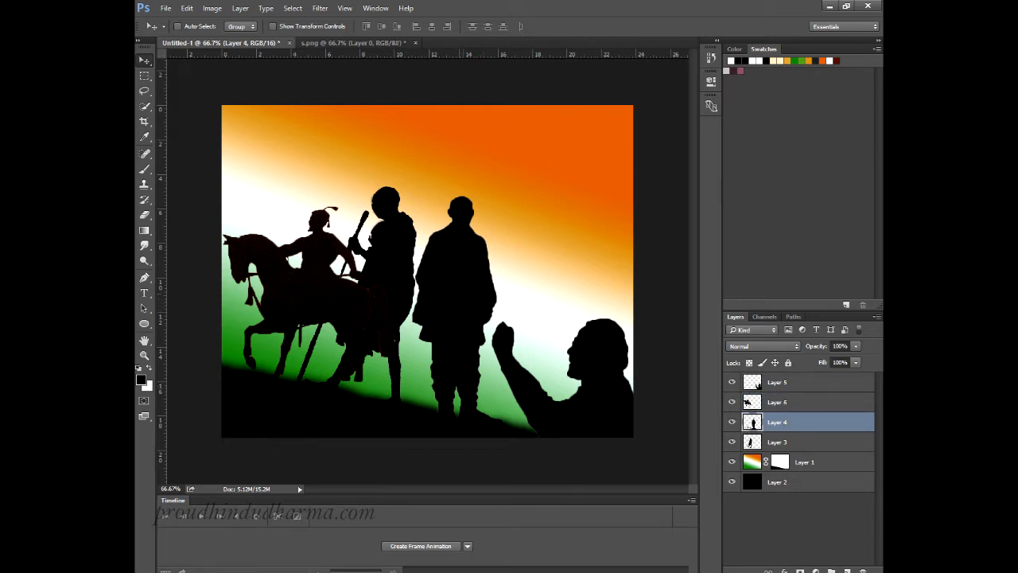
pyautogui.moveTo(468, 264); pyautogui.dragTo(536, 282)
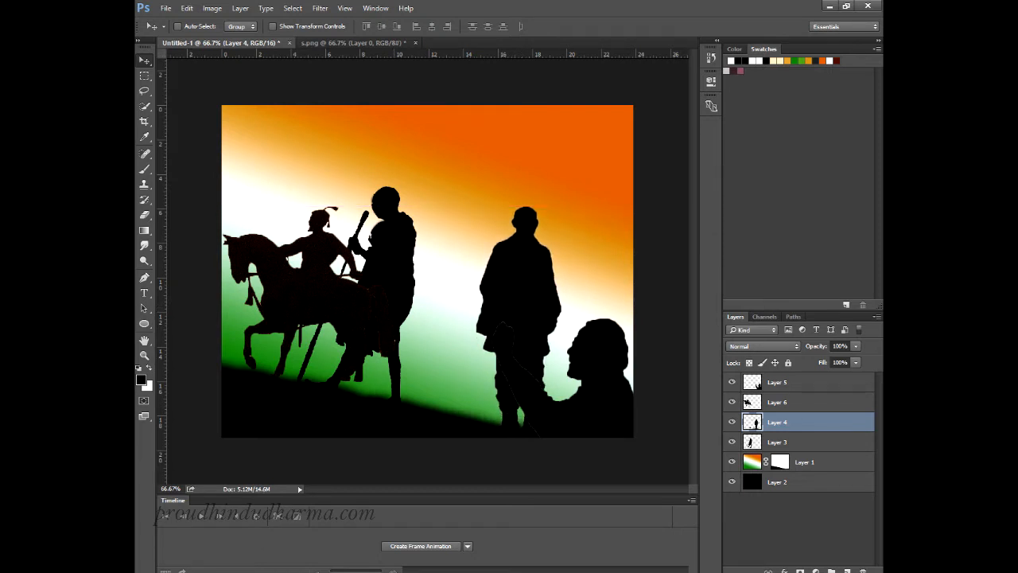
pyautogui.keyDown('ctrl'); pyautogui.click(408, 275); pyautogui.keyUp('ctrl')
pyautogui.moveTo(418, 235); pyautogui.dragTo(491, 251)
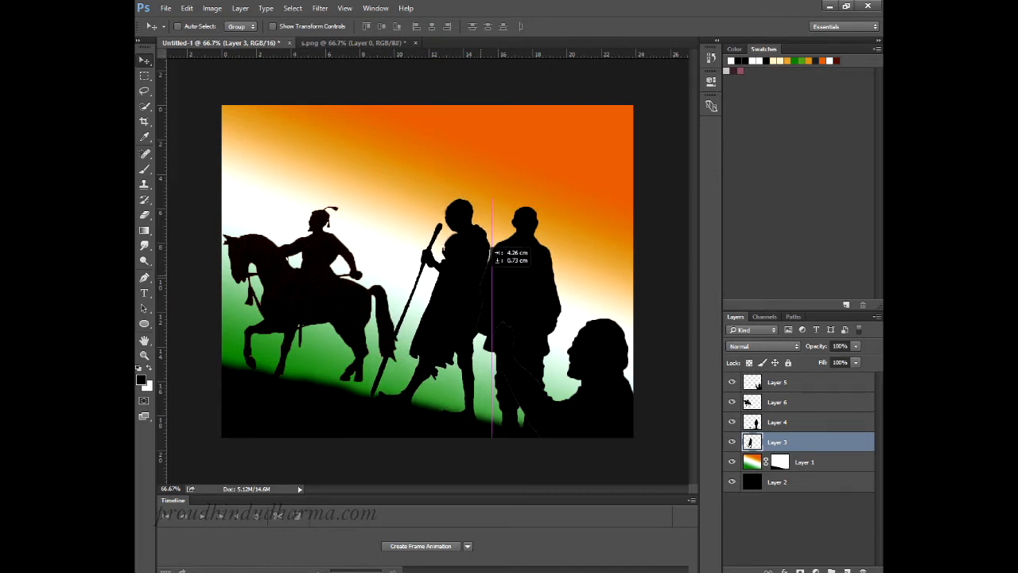
pyautogui.moveTo(492, 251); pyautogui.dragTo(492, 251)
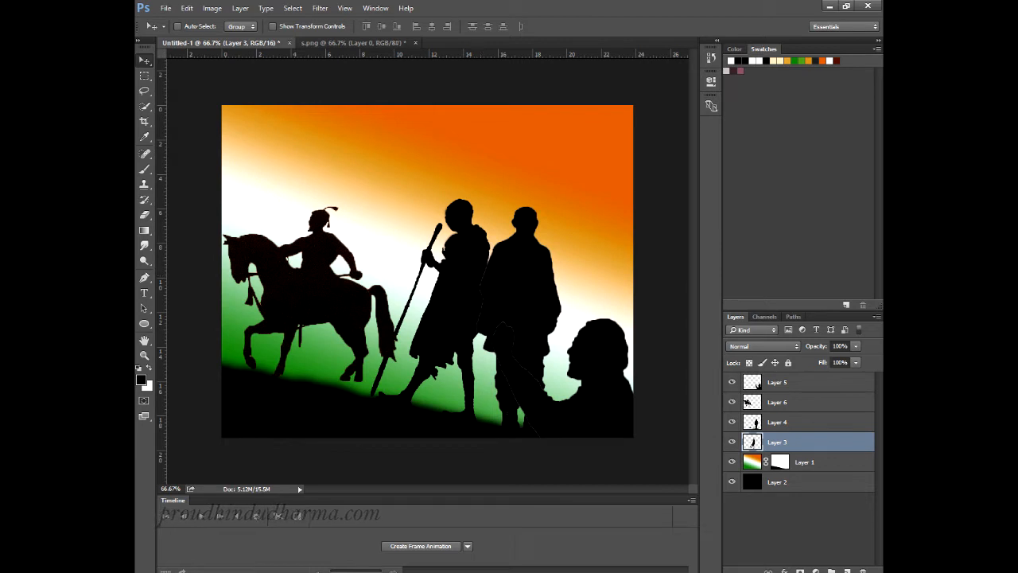
# Select the horse-rider silhouette from Layer 6's contents, fill it with black at 100% opacity in Normal mode, and deselect.
pyautogui.click(778, 402)
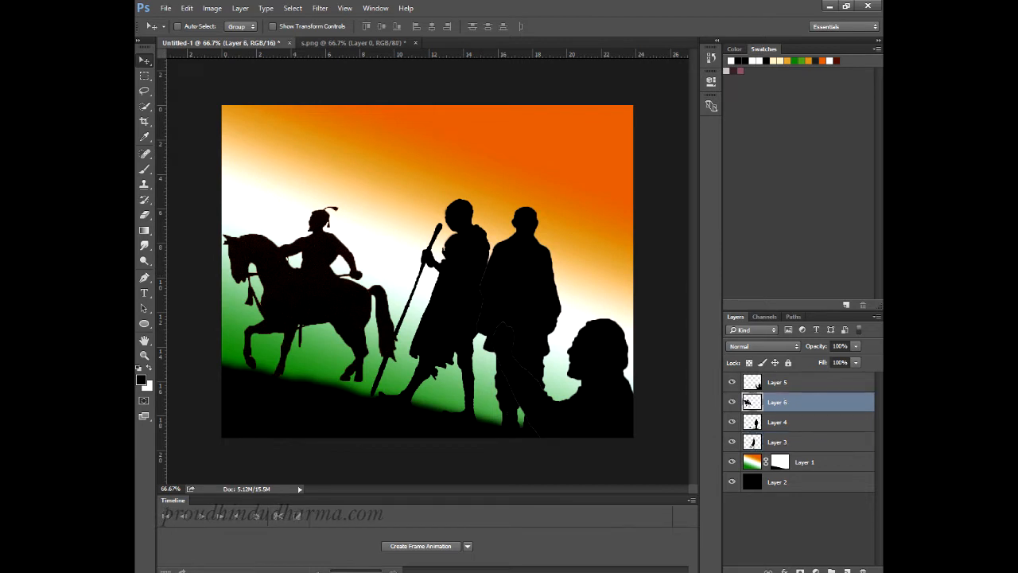
pyautogui.keyDown('ctrl'); pyautogui.click(753, 402); pyautogui.keyUp('ctrl')
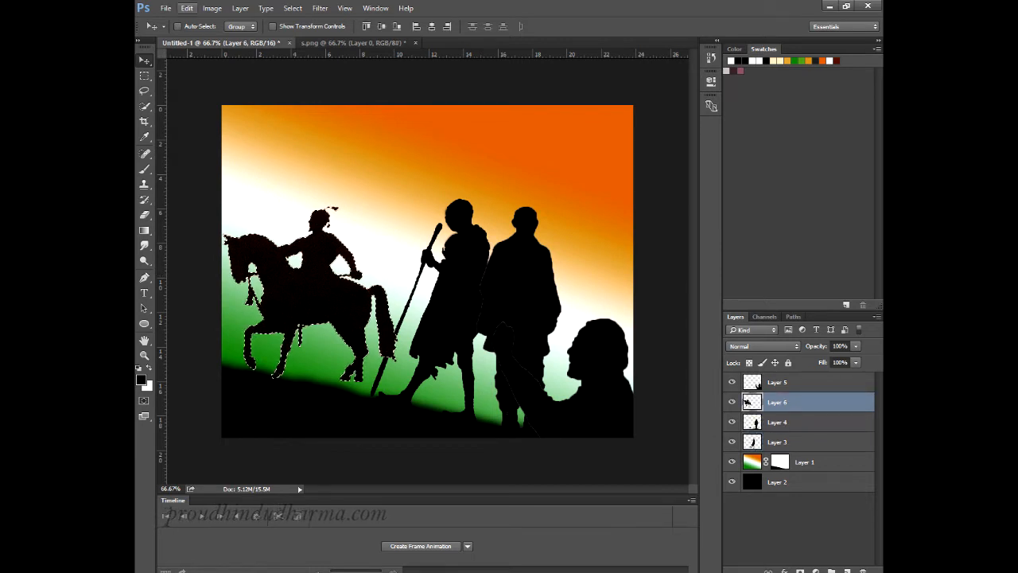
pyautogui.click(187, 8)
pyautogui.click(195, 175)
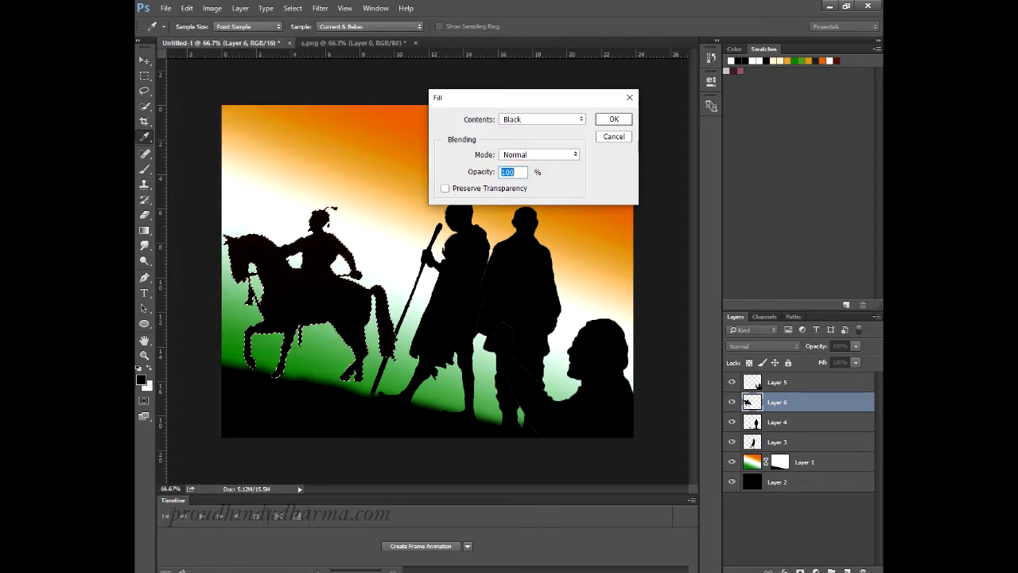
pyautogui.press('Return')
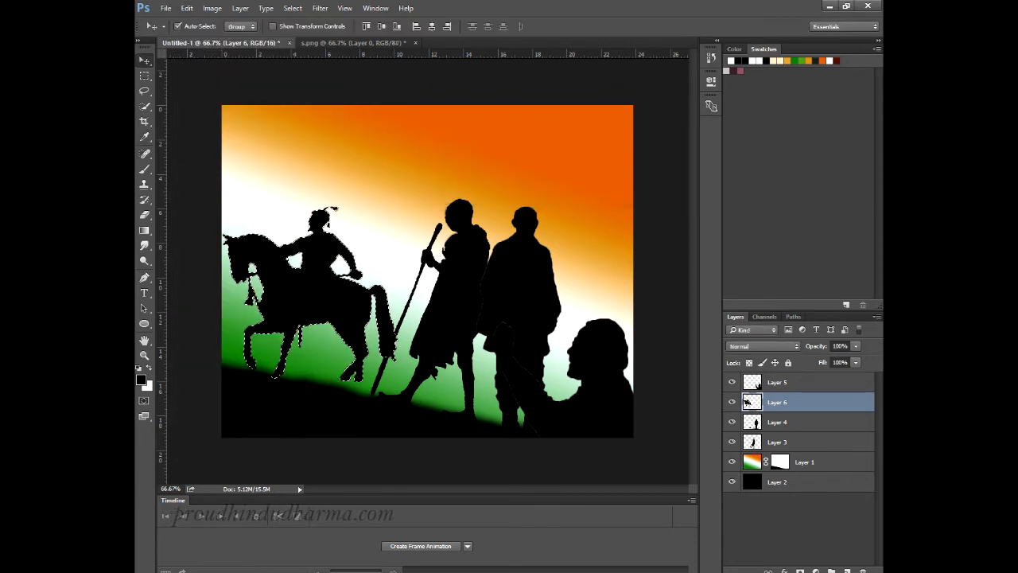
pyautogui.hotkey('ctrl', 'd')
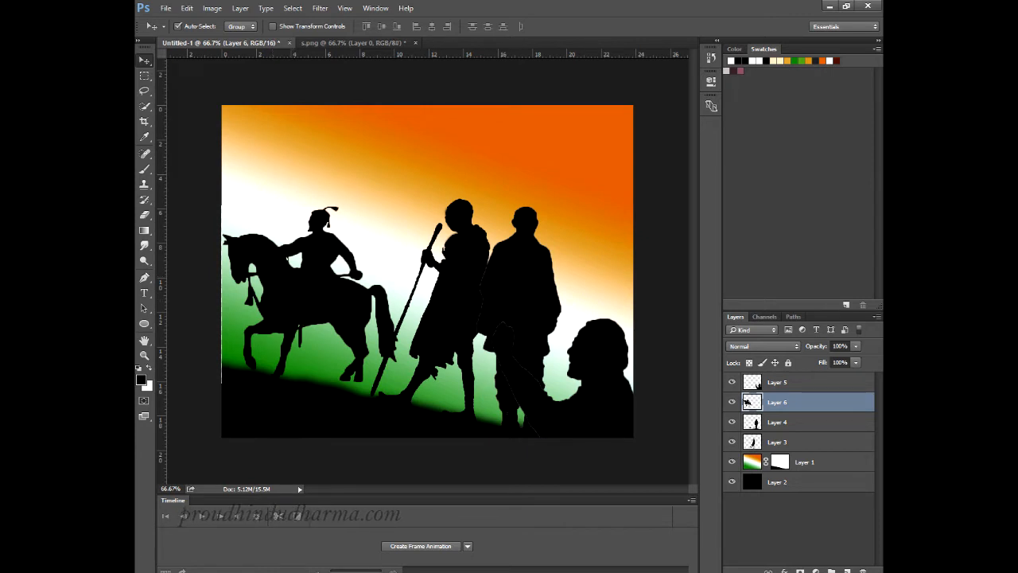
# Rotate the horse-rider silhouette about 12.77° clockwise, place it along the slope and apply the transformation.
pyautogui.hotkey('ctrl', 't')
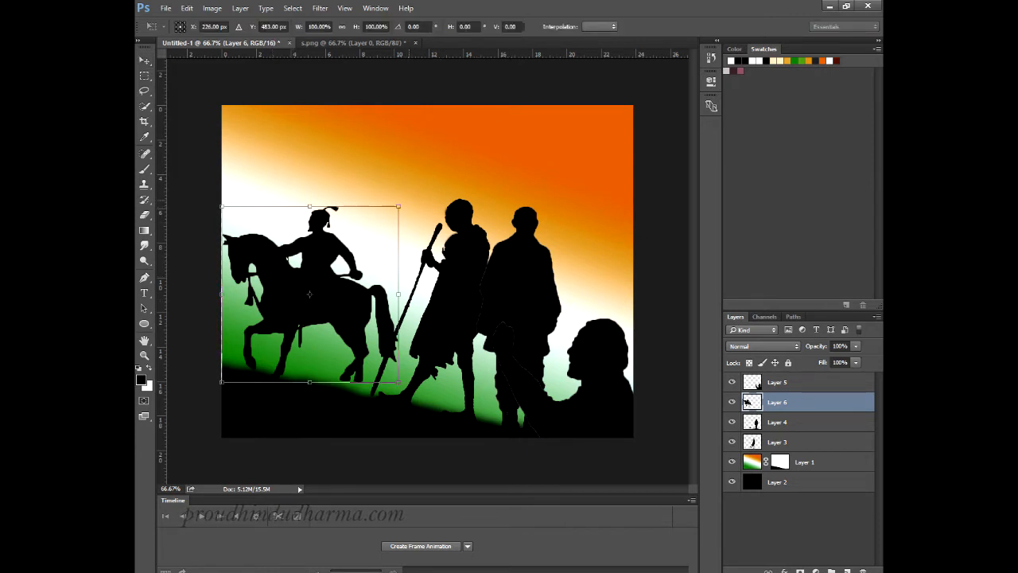
pyautogui.moveTo(406, 195); pyautogui.dragTo(387, 247)
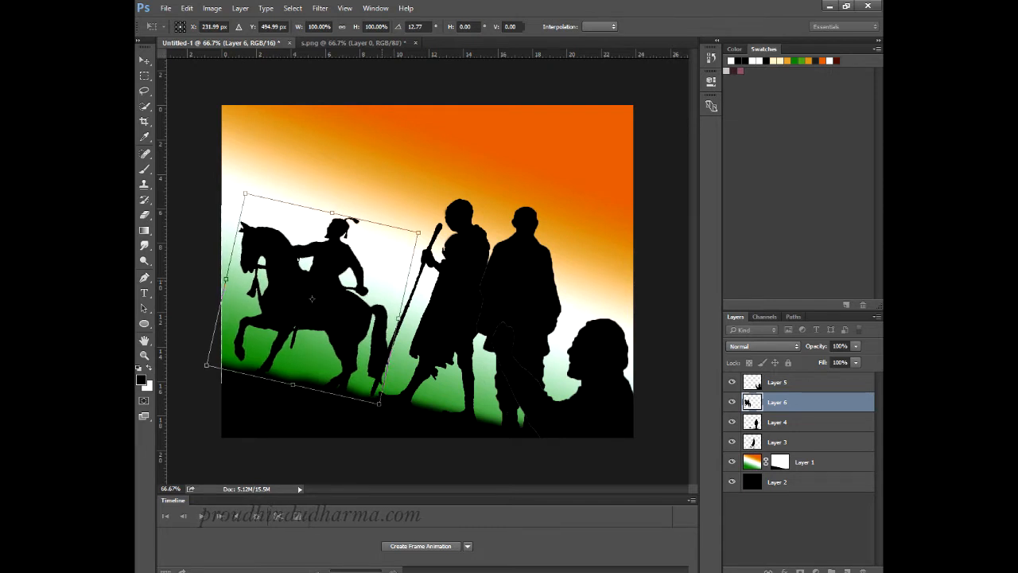
pyautogui.click(144, 60)
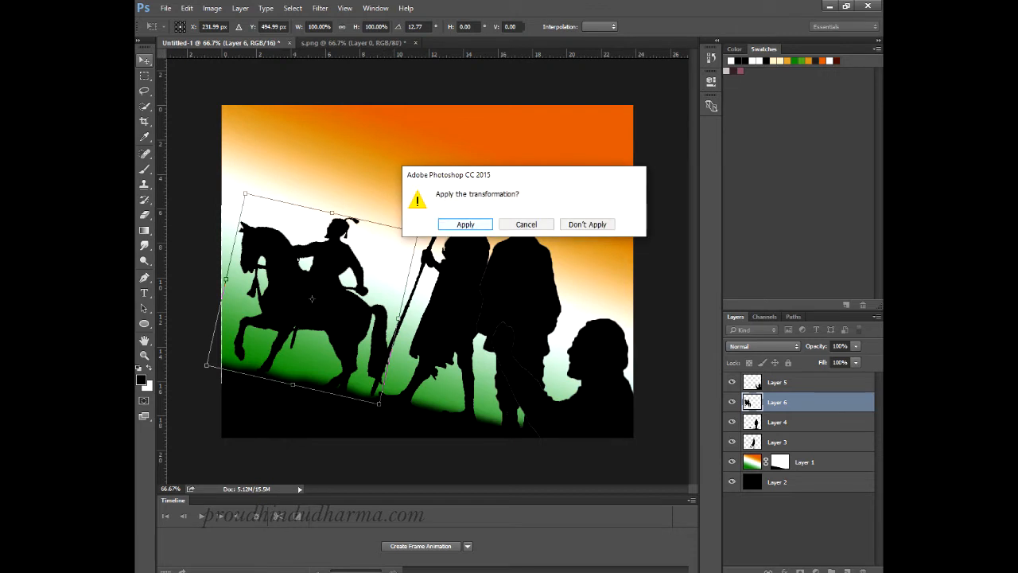
pyautogui.click(461, 223)
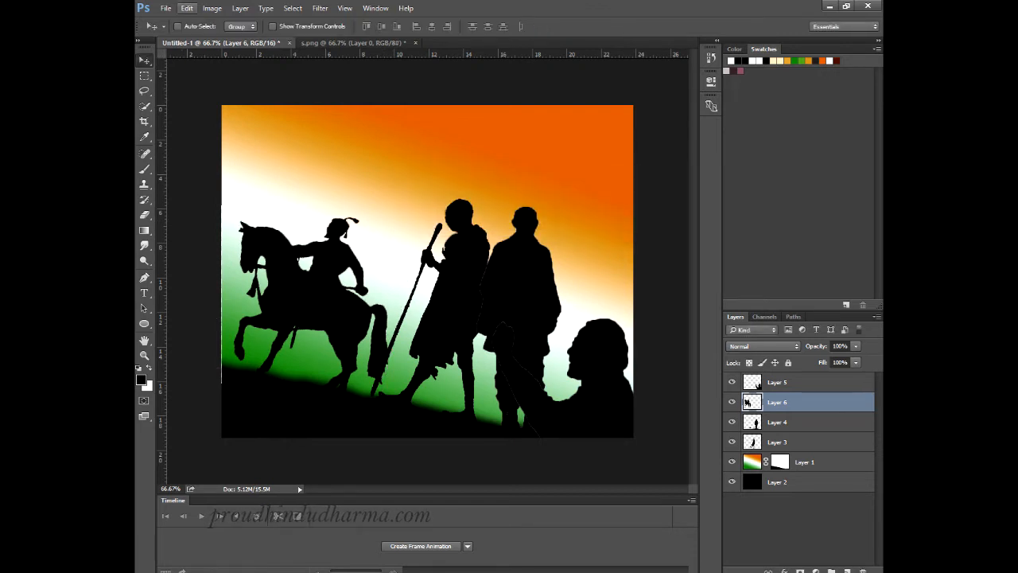
# Open the tree-line silhouette image 11 from the pic folder.
pyautogui.click(165, 8)
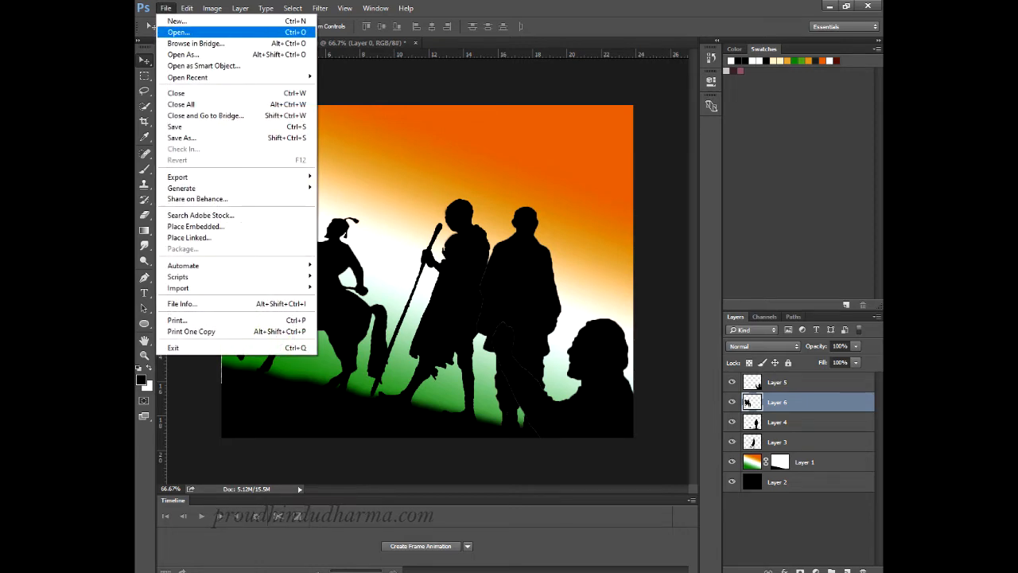
pyautogui.click(178, 32)
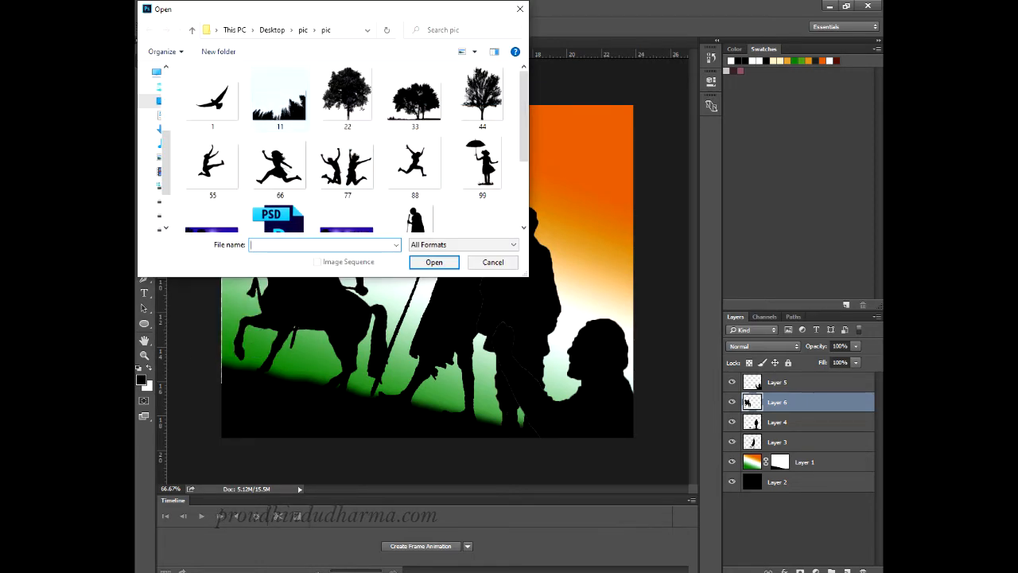
pyautogui.click(279, 95)
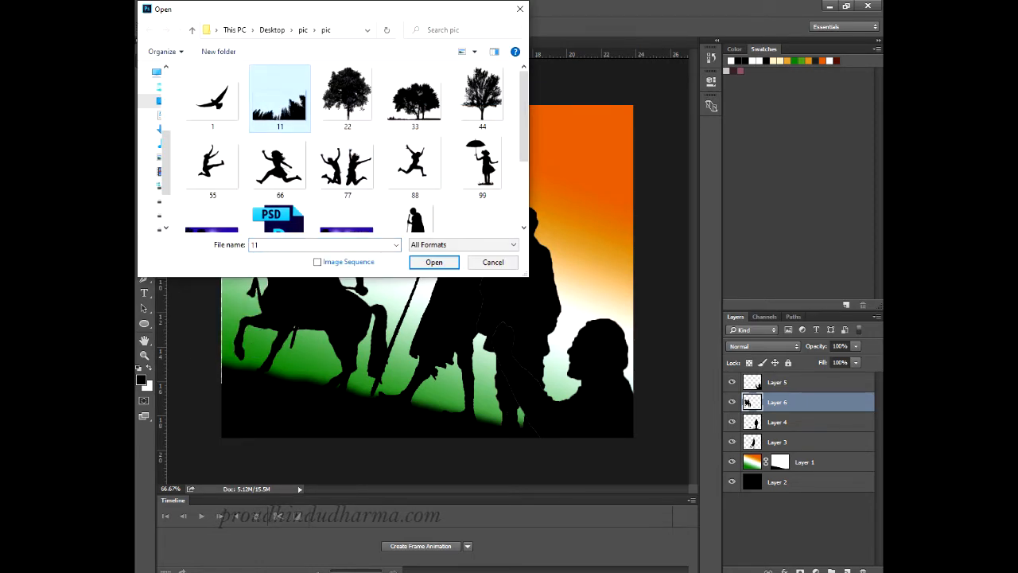
pyautogui.click(433, 262)
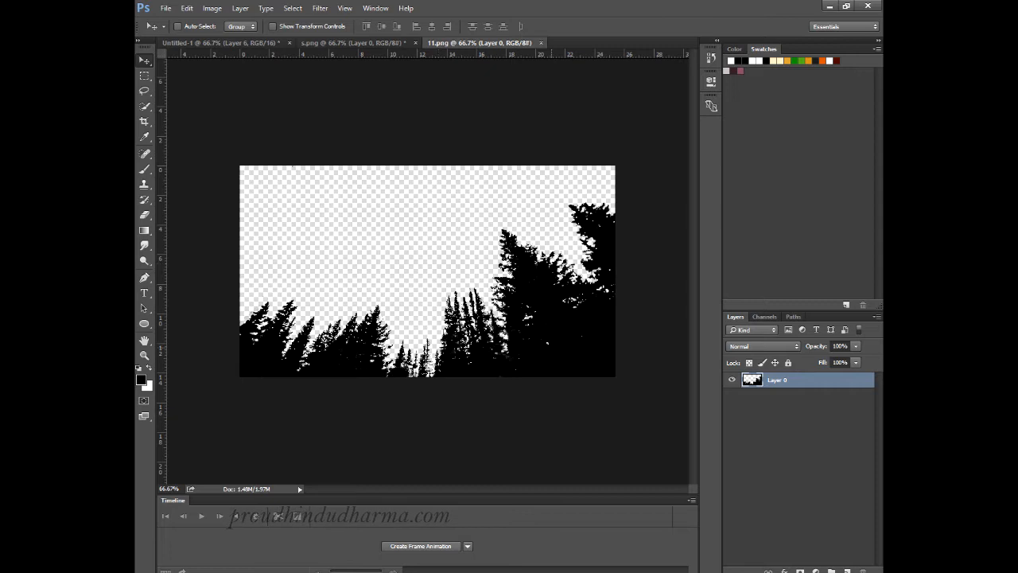
# Select and copy the whole tree-line image, paste it into Untitled-1 and position it along the ground around the figures.
pyautogui.hotkey('ctrl', 'a')
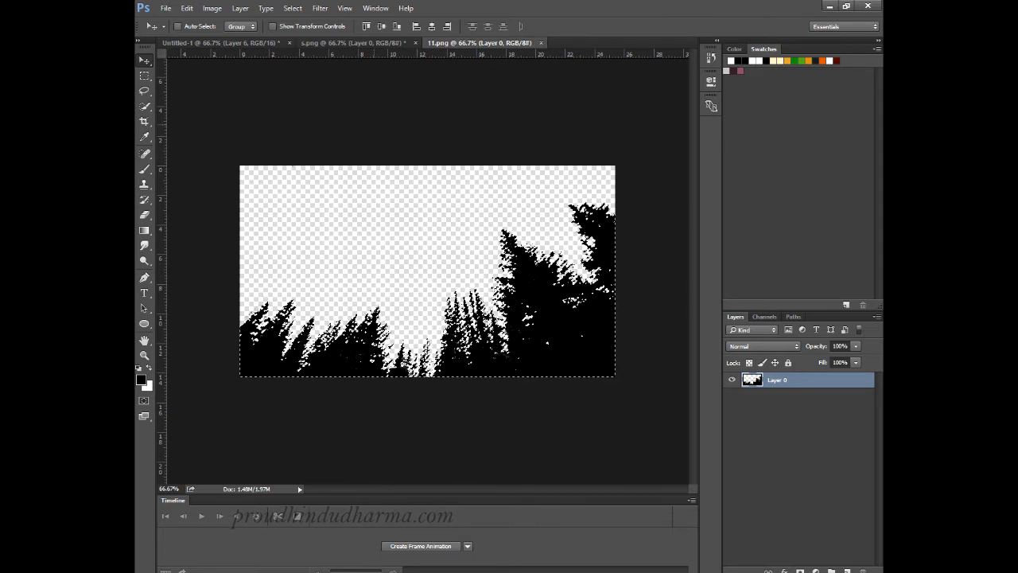
pyautogui.click(227, 43)
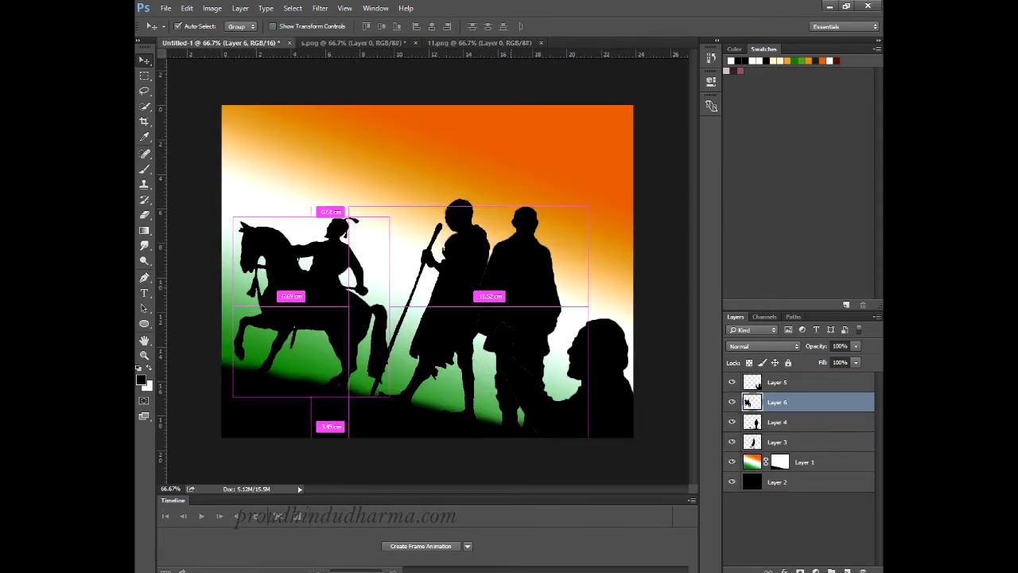
pyautogui.hotkey('ctrl', 'v')
pyautogui.moveTo(478, 338); pyautogui.dragTo(559, 305)
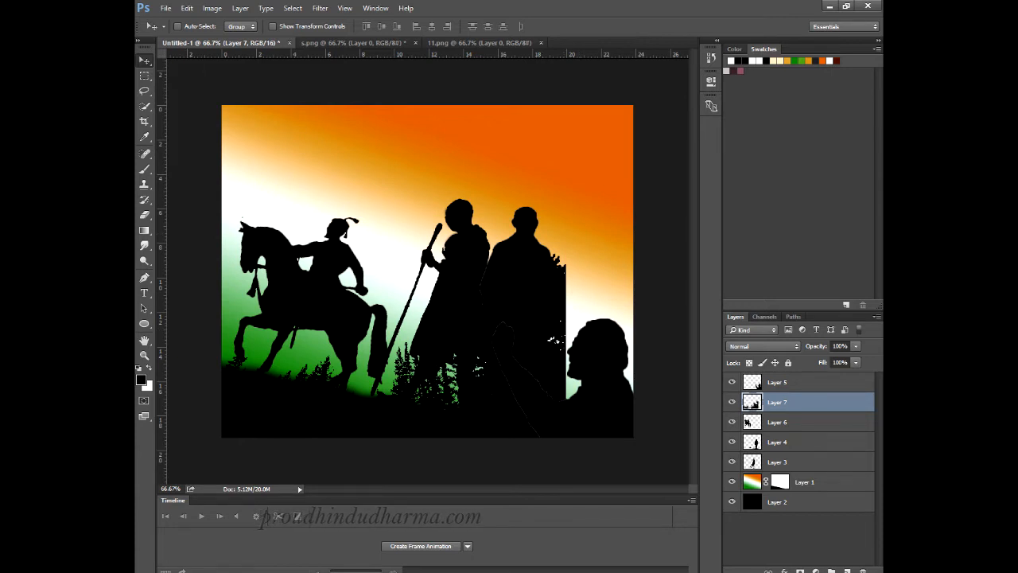
# Add a layer mask to the tree-line layer and paint it black to hide the trees around the two standing figures.
pyautogui.click(800, 571)
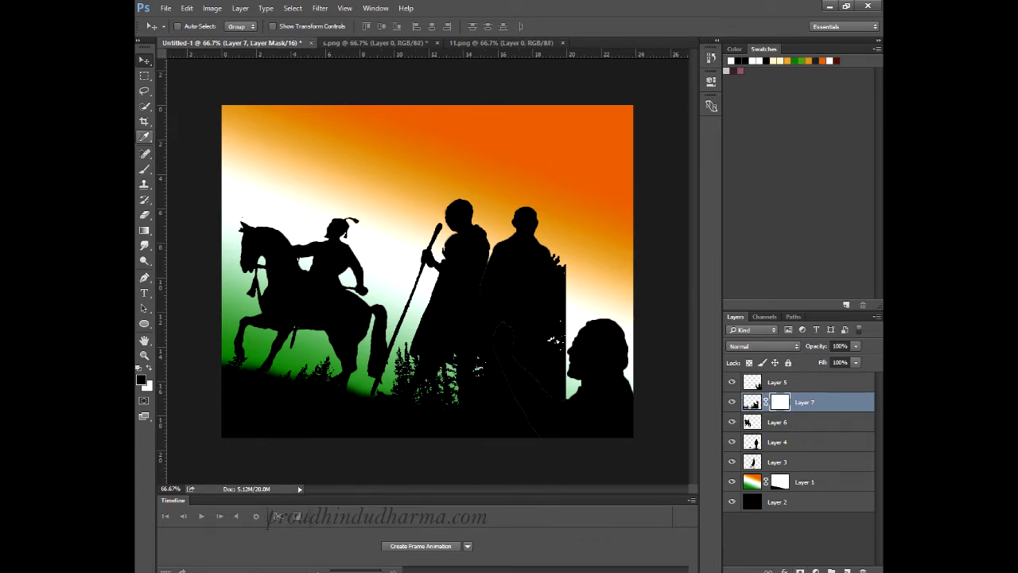
pyautogui.click(144, 169)
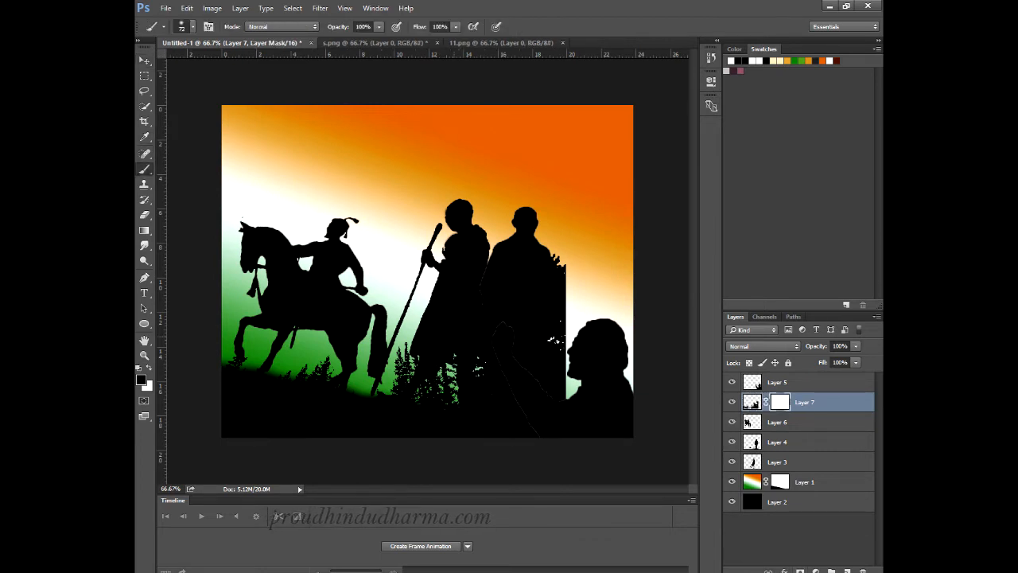
pyautogui.moveTo(442, 370)
pyautogui.mouseDown()
pyautogui.moveTo(475, 354)
pyautogui.moveTo(478, 362)
pyautogui.moveTo(478, 353)
pyautogui.mouseUp()
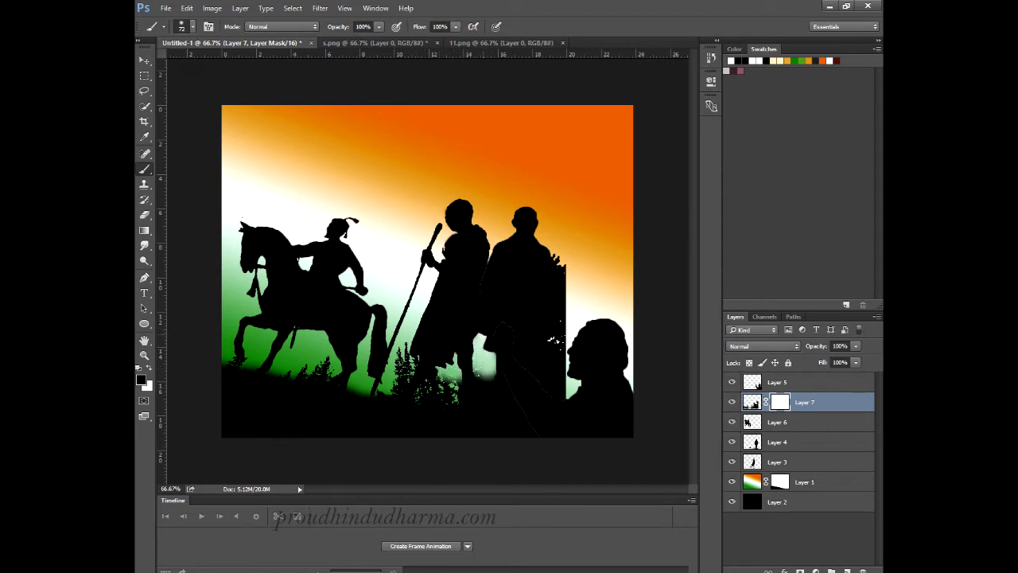
pyautogui.moveTo(553, 340)
pyautogui.mouseDown()
pyautogui.moveTo(560, 314)
pyautogui.moveTo(558, 394)
pyautogui.moveTo(547, 383)
pyautogui.moveTo(516, 402)
pyautogui.moveTo(473, 382)
pyautogui.moveTo(499, 423)
pyautogui.moveTo(521, 412)
pyautogui.mouseUp()
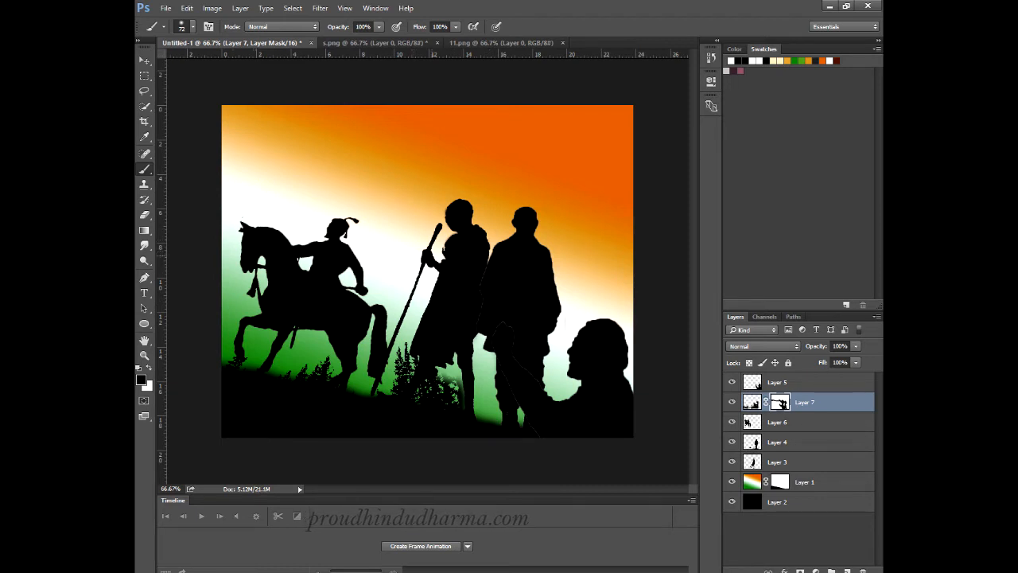
# Draw a white 130 × 130 px circle in the orange sky on a new layer above Layer 5.
pyautogui.click(819, 381)
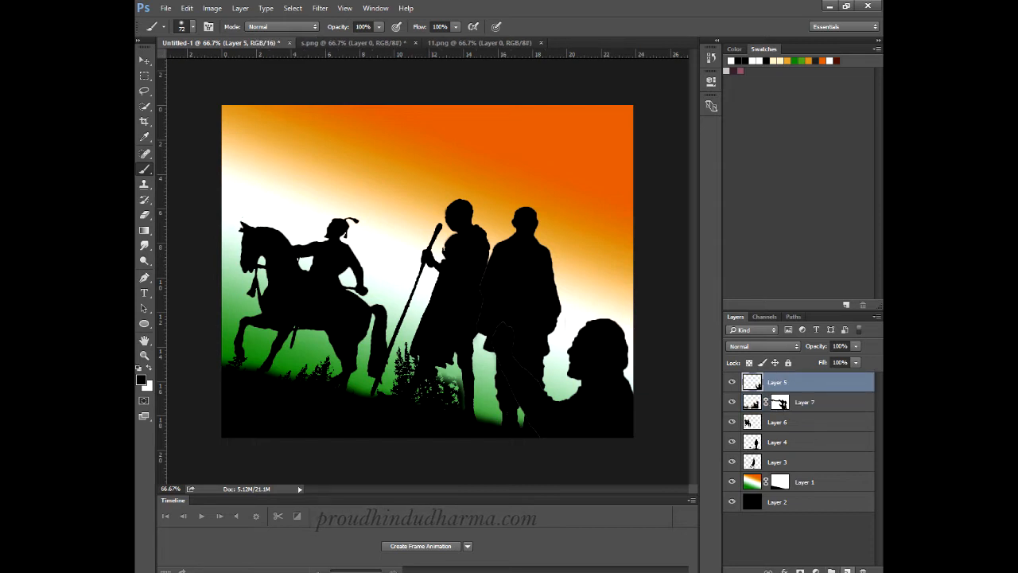
pyautogui.click(847, 571)
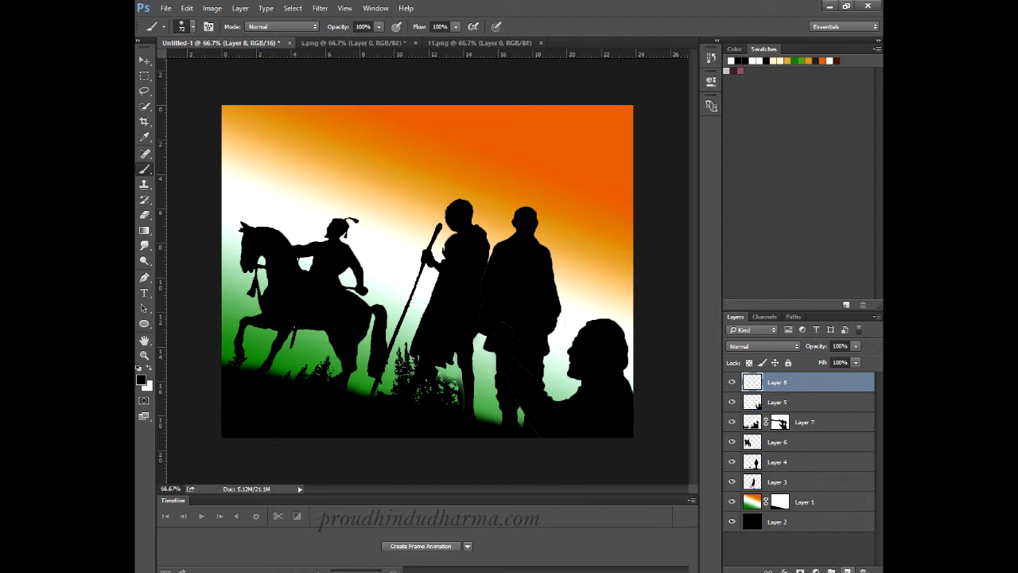
pyautogui.click(144, 230)
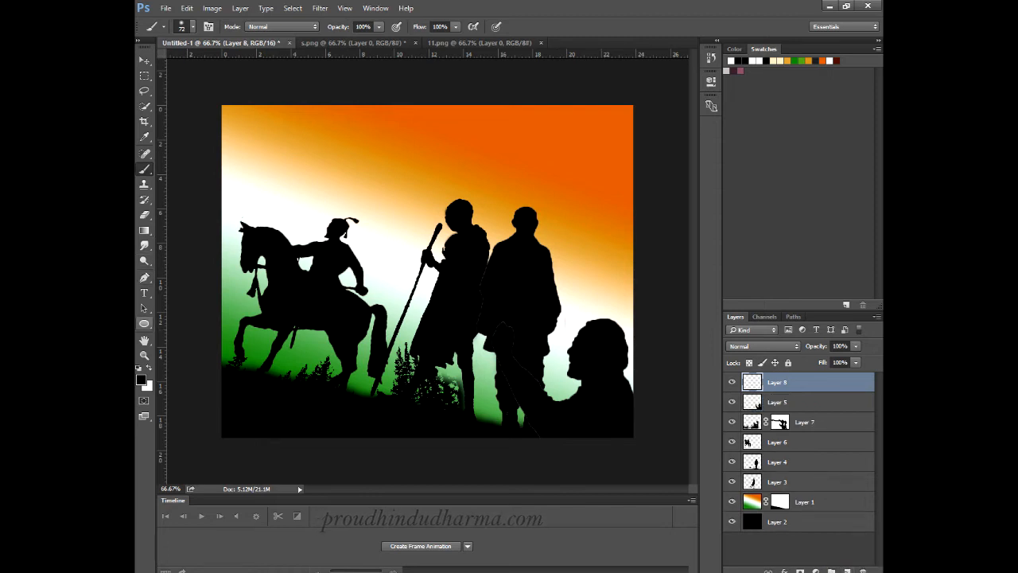
pyautogui.click(144, 323)
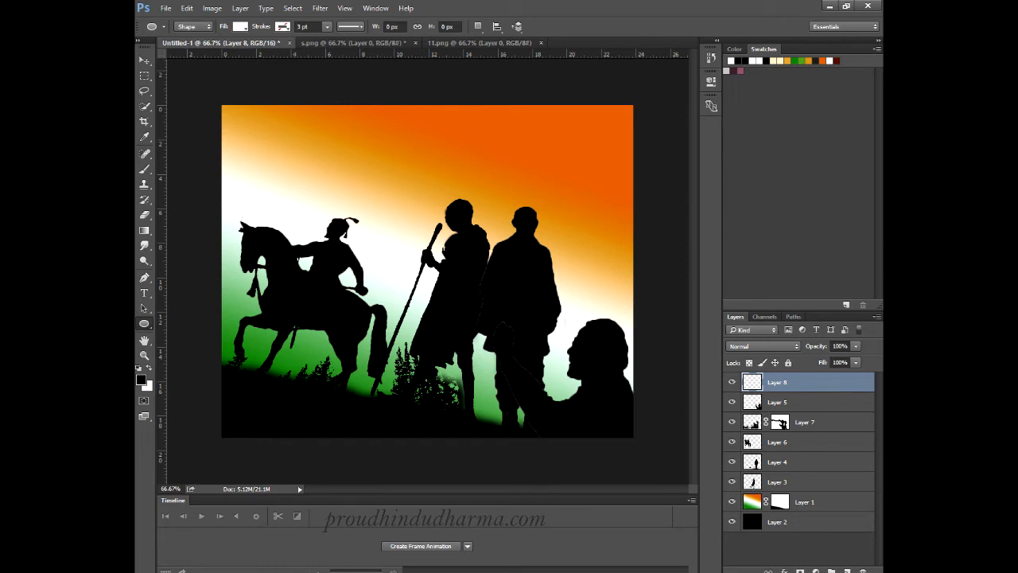
pyautogui.press('x')
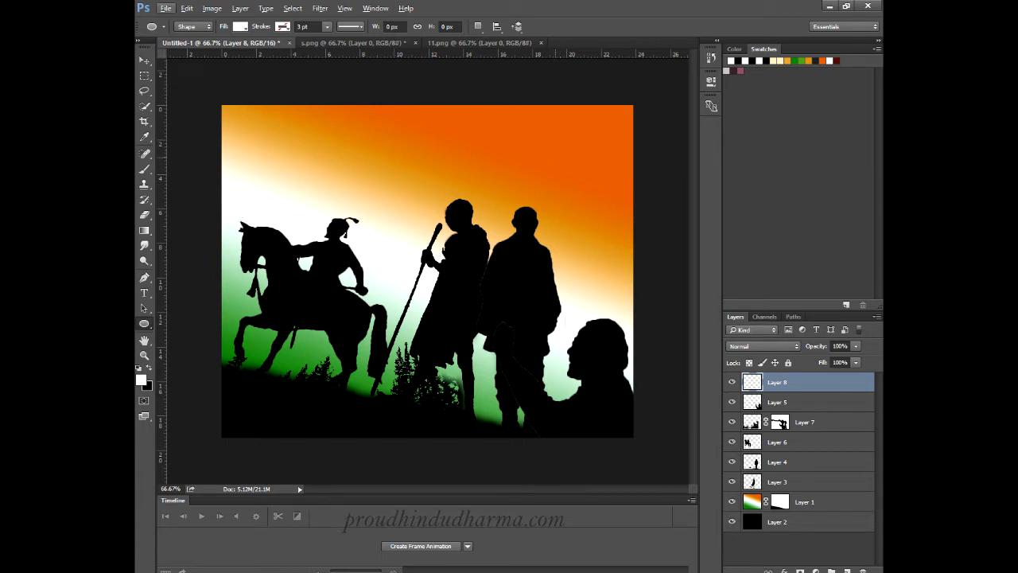
pyautogui.moveTo(557, 150); pyautogui.dragTo(609, 201)
pyautogui.click(677, 73)
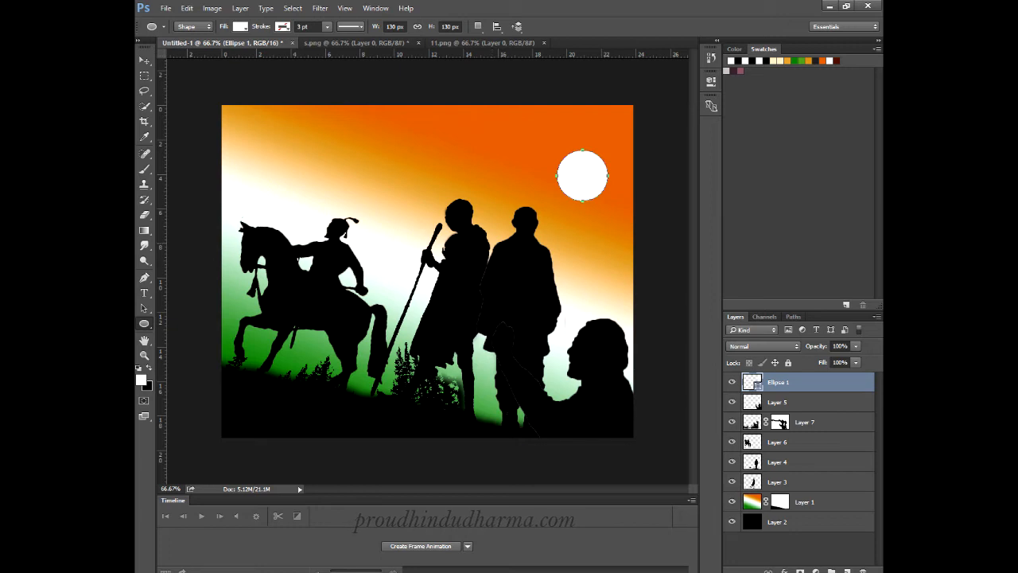
# Open the blending options of the white circle's layer.
pyautogui.rightClick(799, 381)
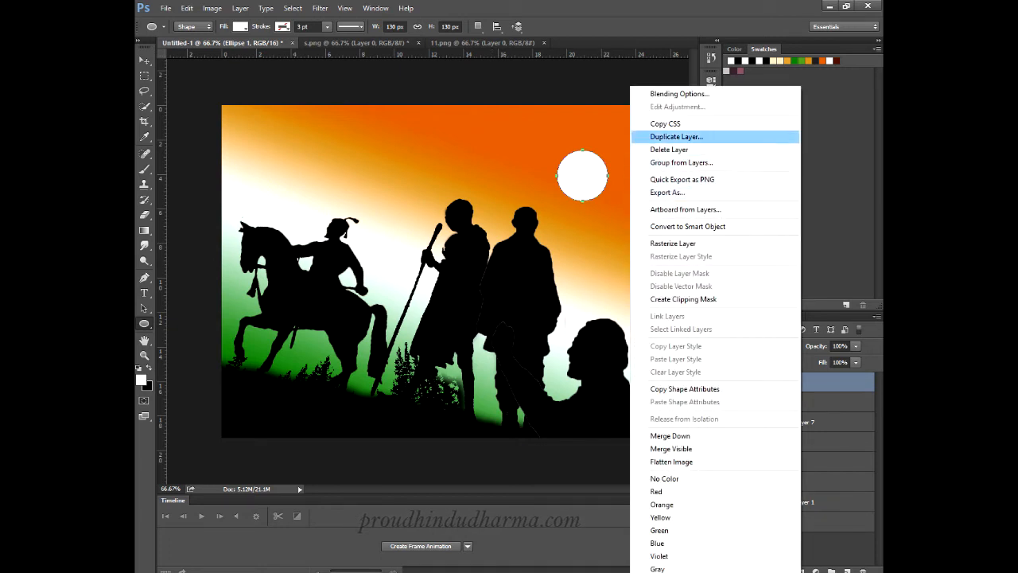
pyautogui.click(679, 94)
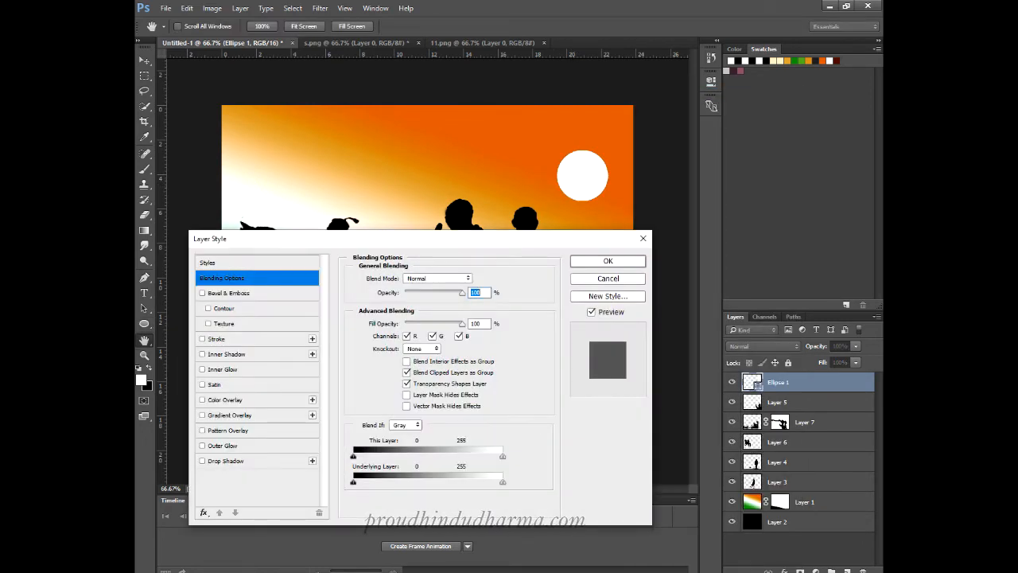
# Try an Inner Glow on the circle in orange #d5820c sampled from the sky, with 31% opacity.
pyautogui.click(223, 370)
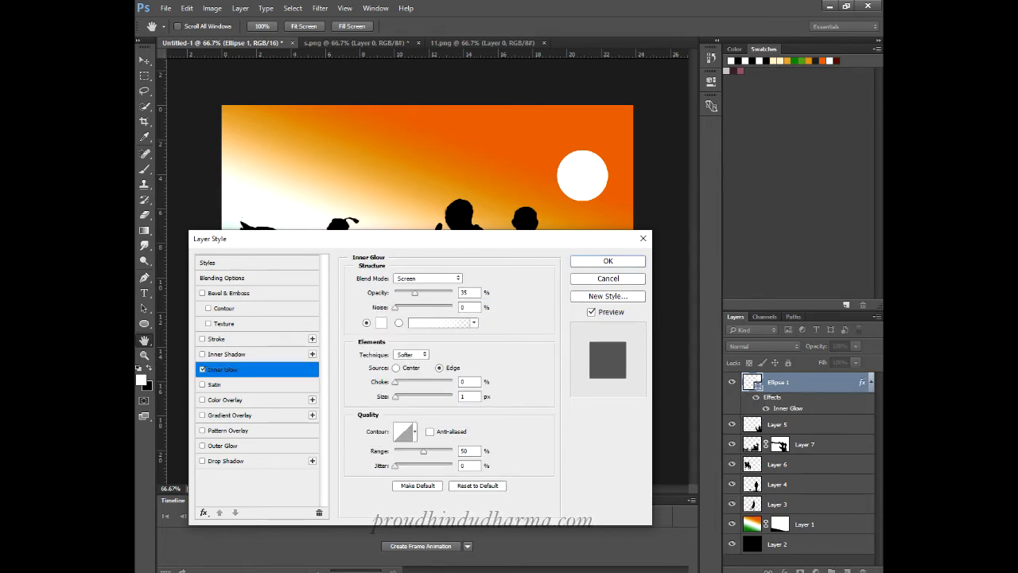
pyautogui.click(381, 323)
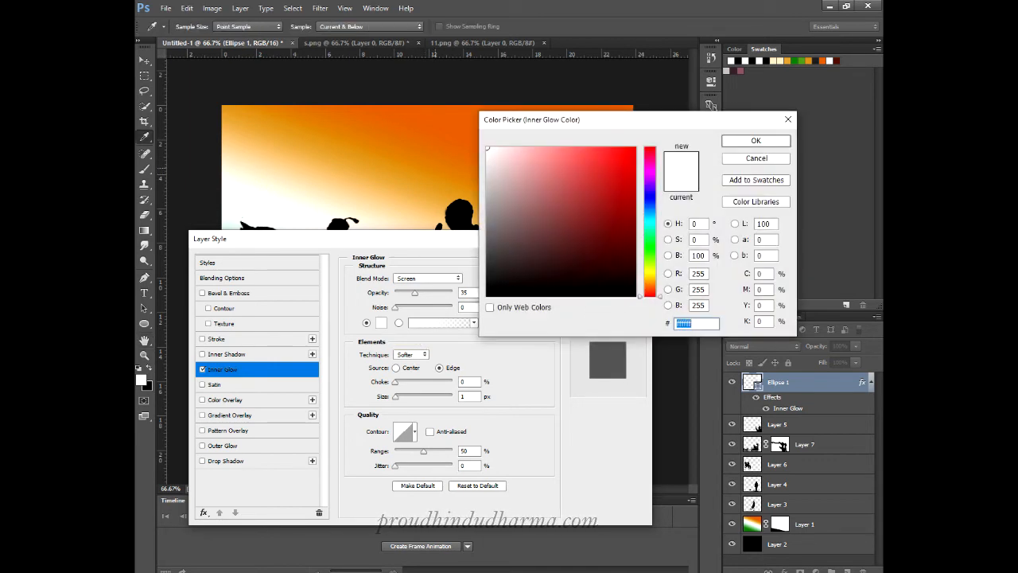
pyautogui.click(436, 169)
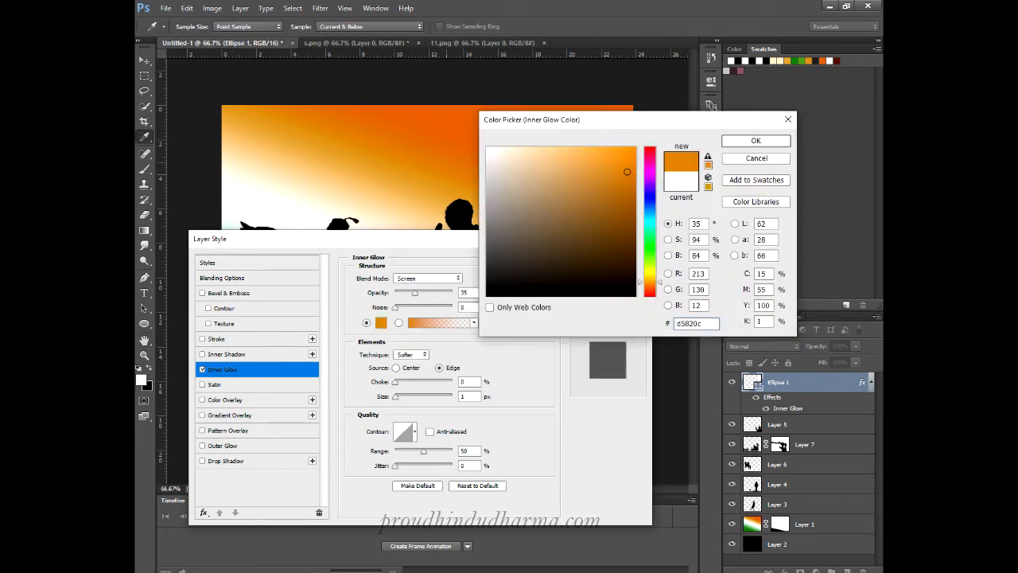
pyautogui.press('Return')
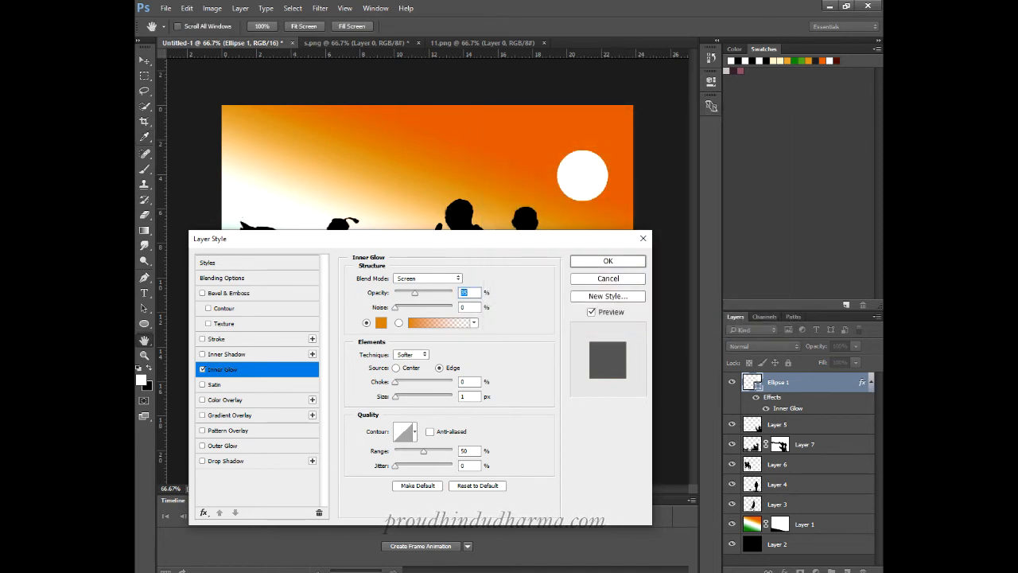
pyautogui.press('Return')
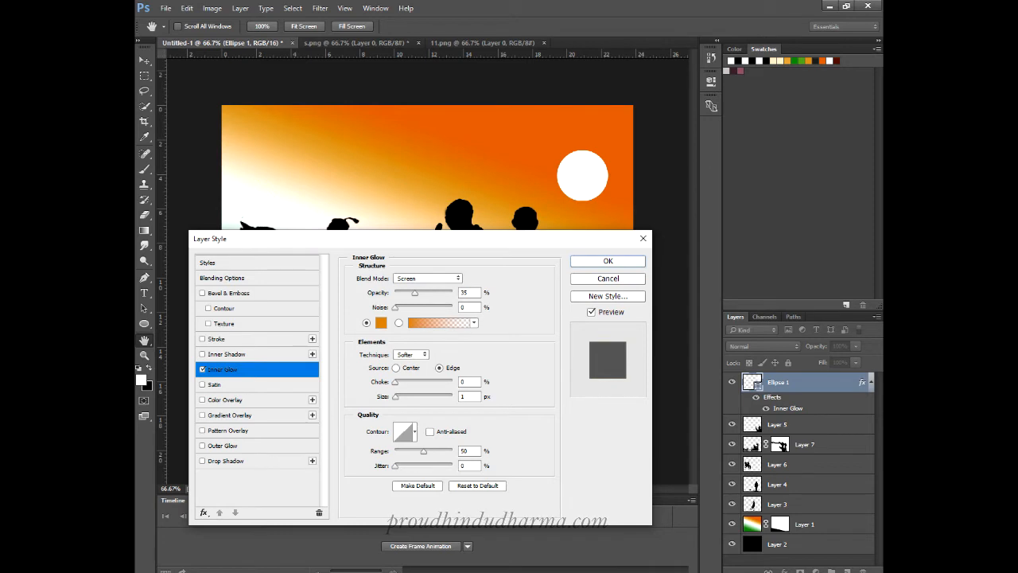
pyautogui.moveTo(414, 293); pyautogui.dragTo(412, 294)
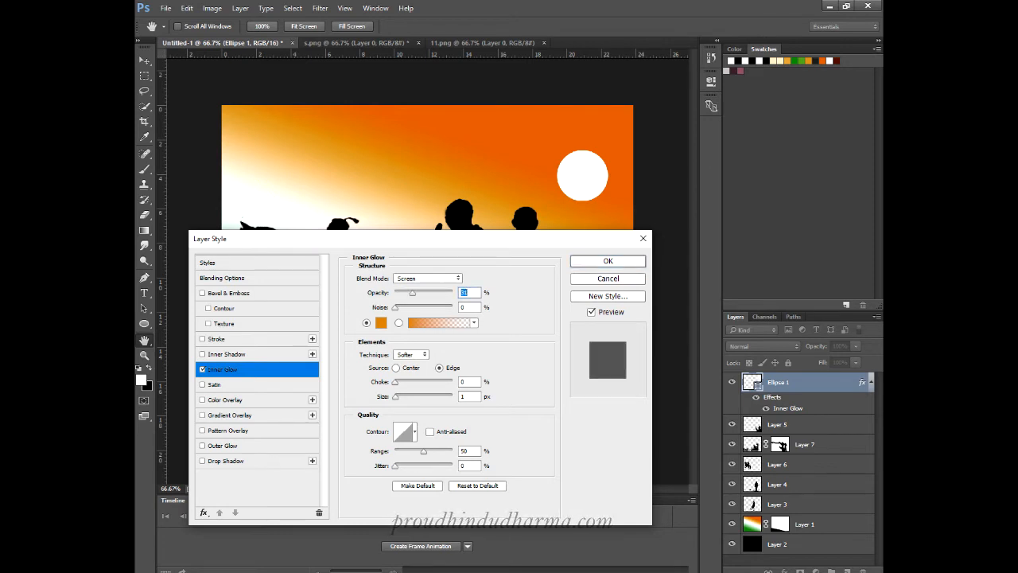
# Replace the circle's Inner Glow with an Inner Shadow coloured orange #d57b09, sampled from the sky.
pyautogui.click(226, 354)
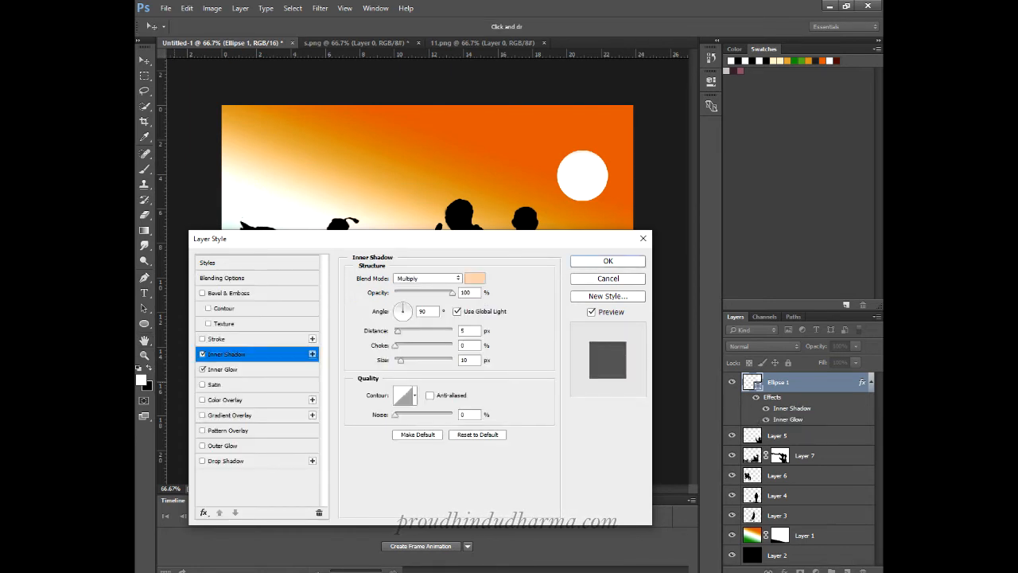
pyautogui.click(202, 369)
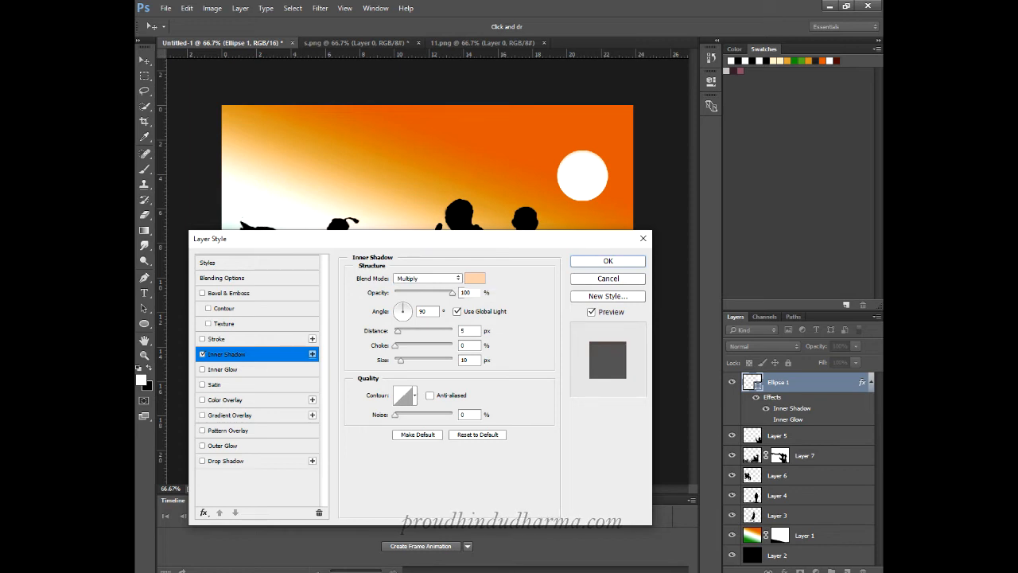
pyautogui.click(474, 277)
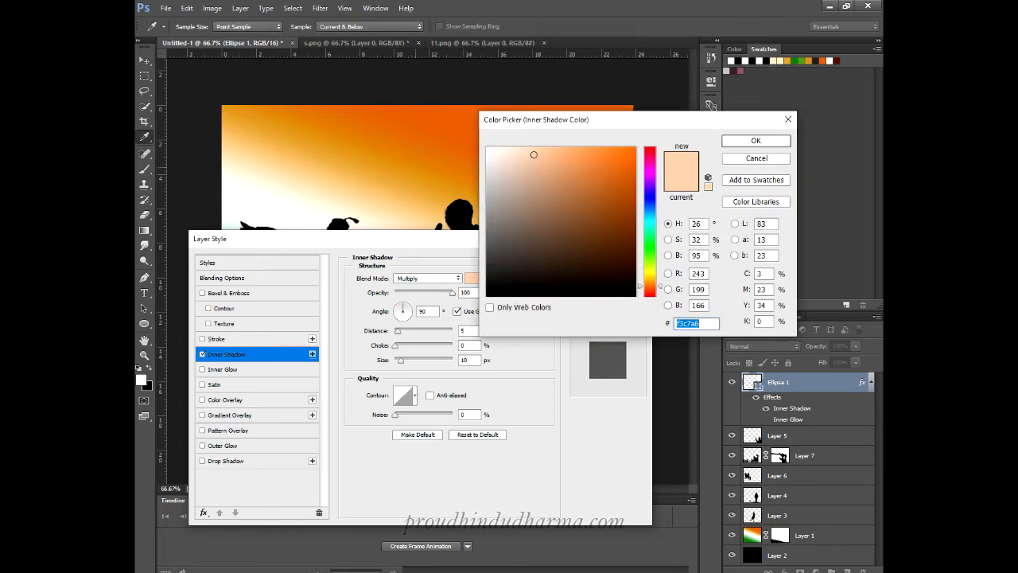
pyautogui.click(415, 167)
pyautogui.click(433, 164)
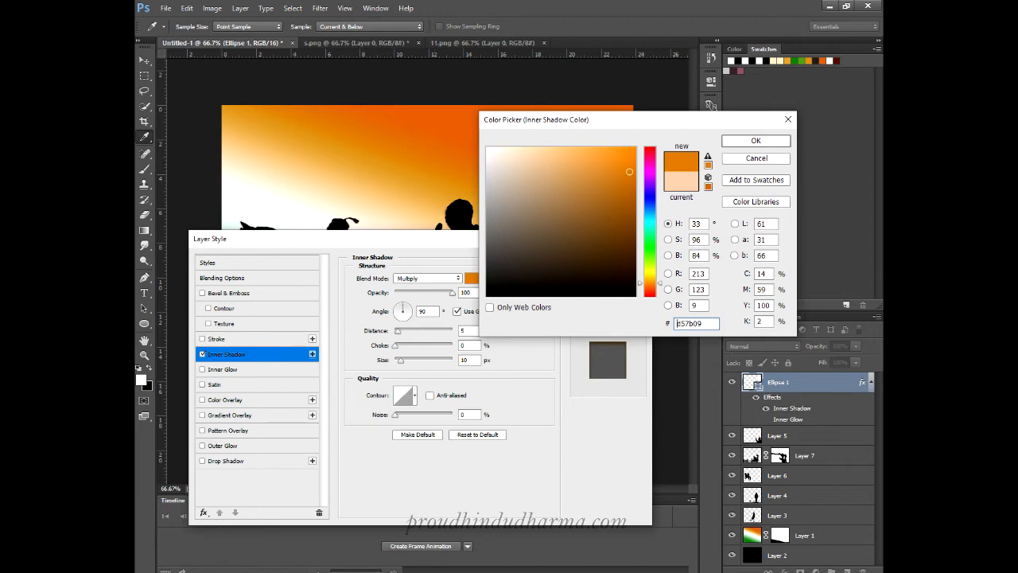
pyautogui.press('Return')
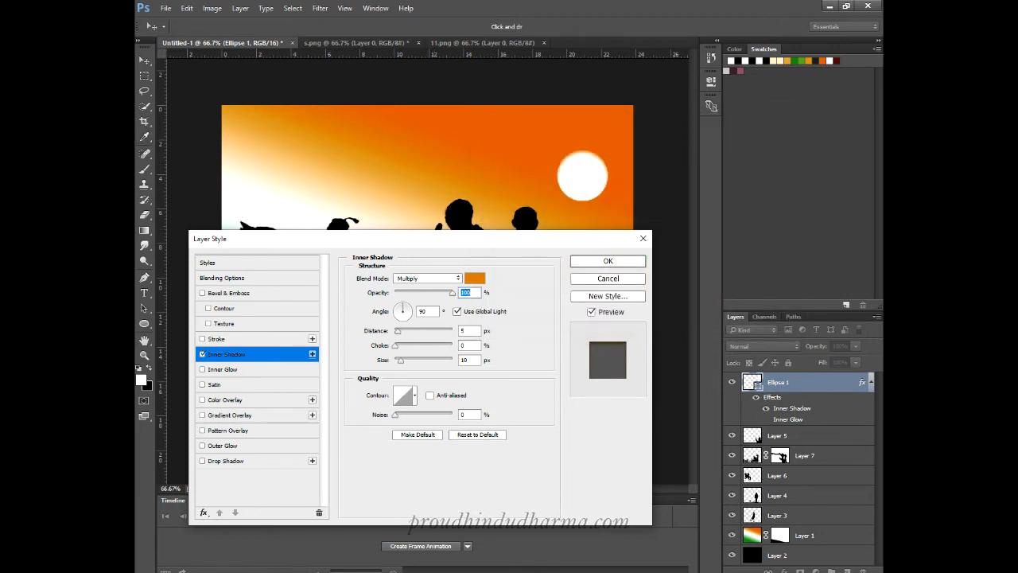
# Set the inner shadow's angle to 7° and distance to 16 px, using the Multiply blend mode.
pyautogui.moveTo(452, 294); pyautogui.dragTo(411, 310)
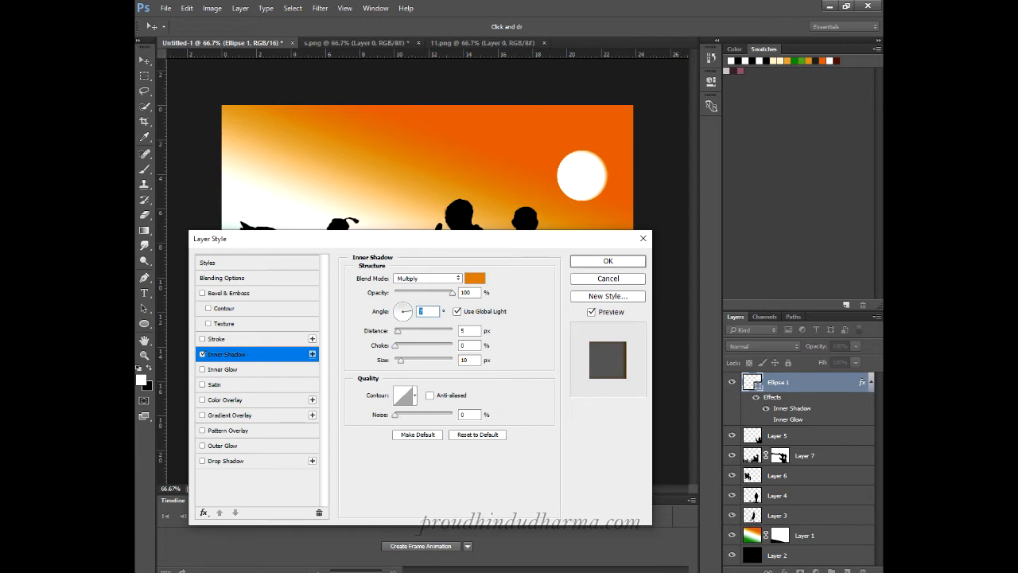
pyautogui.click(427, 278)
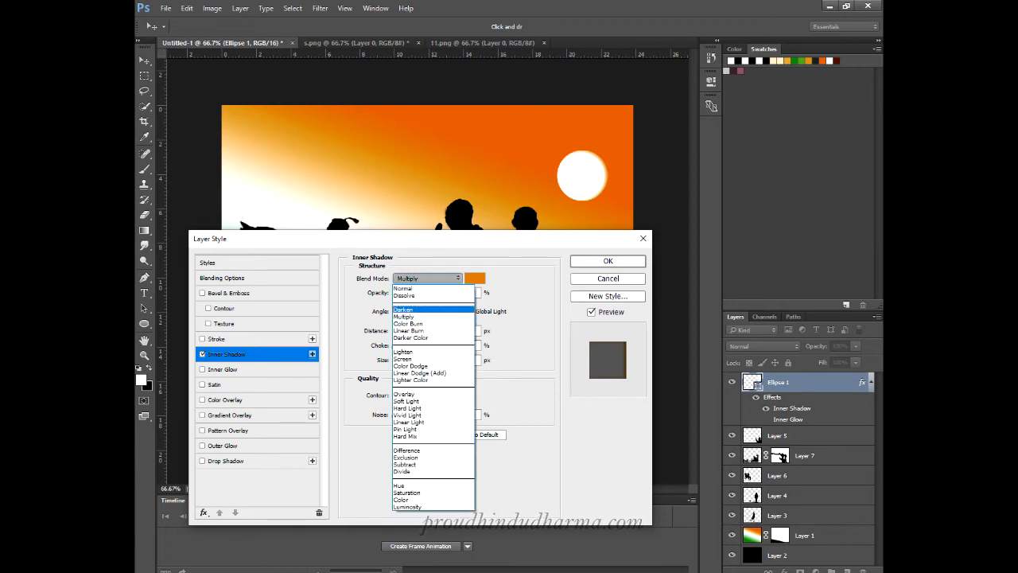
pyautogui.click(427, 316)
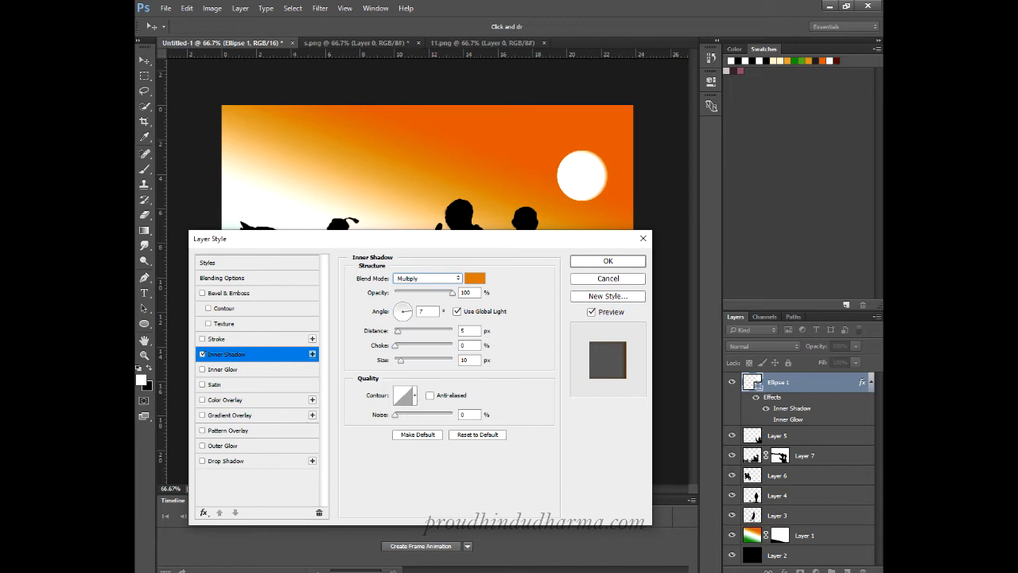
pyautogui.moveTo(398, 330); pyautogui.dragTo(421, 330)
pyautogui.hotkey('shift', 'Down')
pyautogui.hotkey('shift', 'Down')
pyautogui.hotkey('shift', 'Down')
pyautogui.hotkey('shift', 'Down')
pyautogui.press('Down')
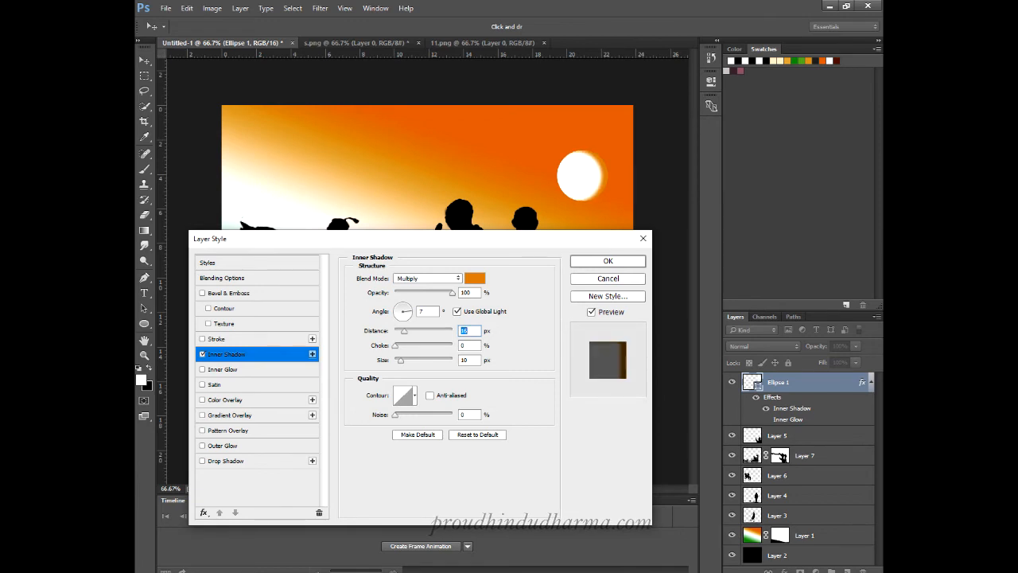
pyautogui.press('Tab')
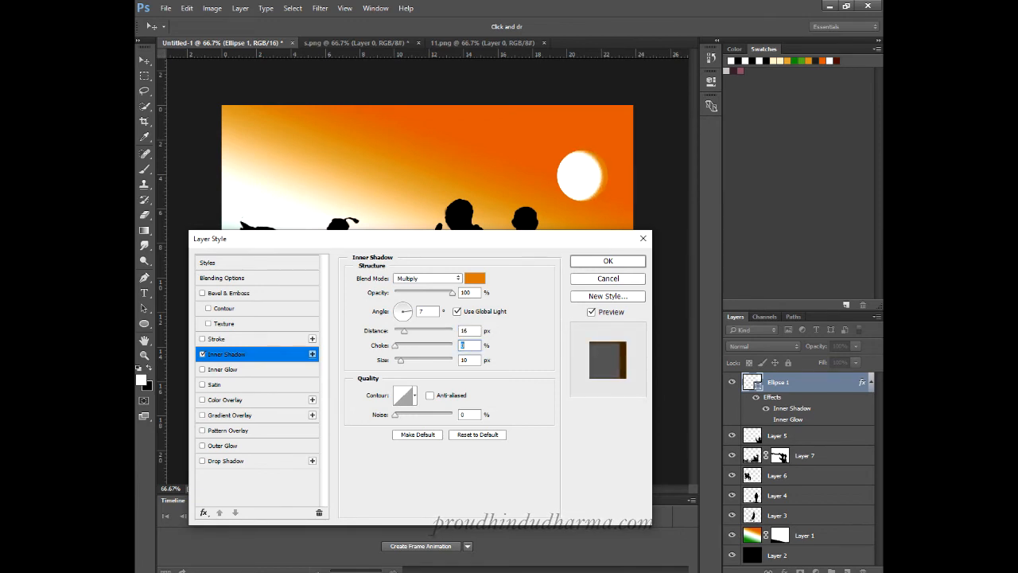
# Set the inner shadow's size to 84 px.
pyautogui.moveTo(401, 359); pyautogui.dragTo(419, 359)
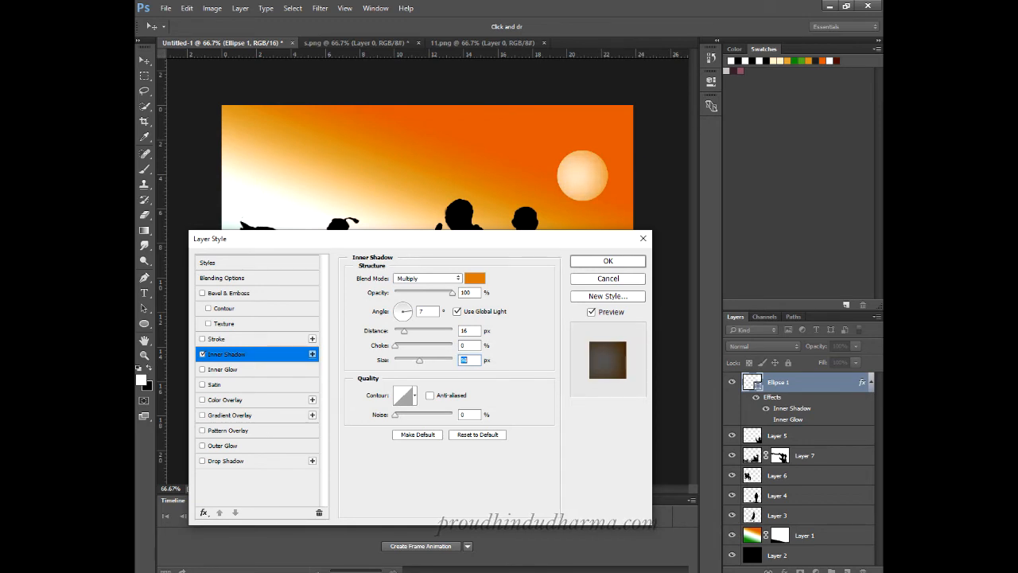
pyautogui.press('Down')
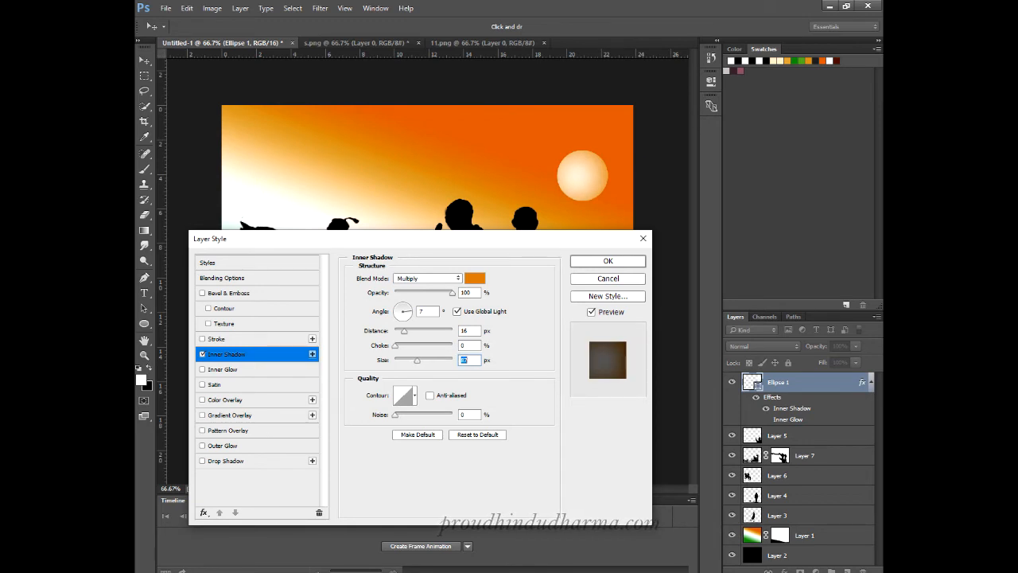
pyautogui.press('Down')
pyautogui.press('Down')
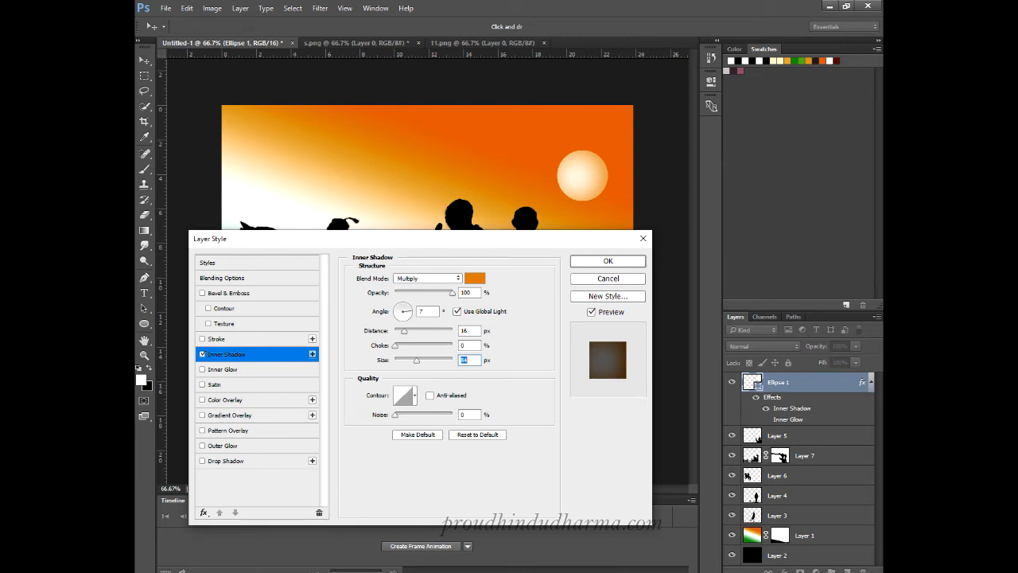
# Try a near-black and a dark brown #54330a as the inner shadow's colour.
pyautogui.click(475, 278)
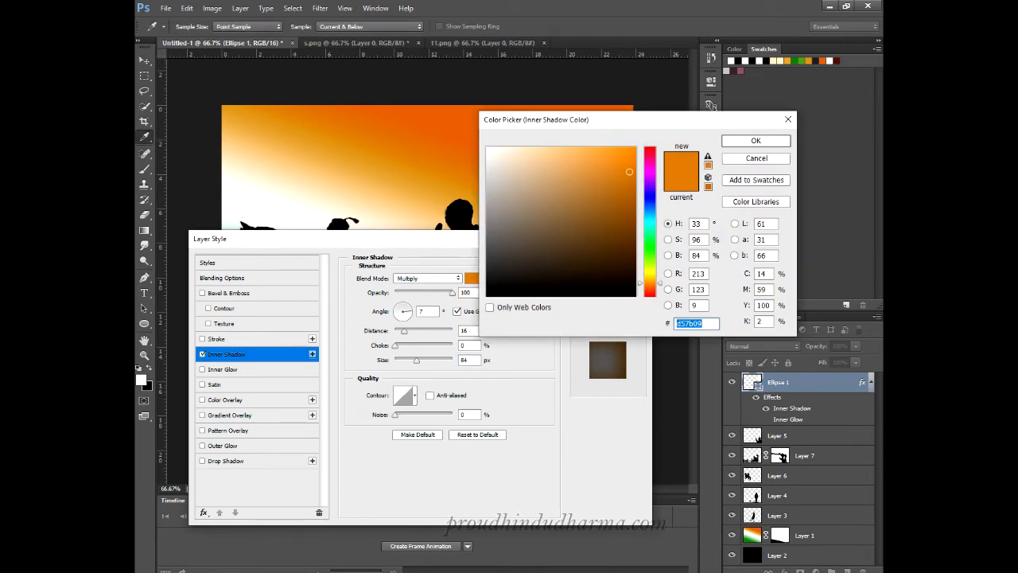
pyautogui.click(568, 273)
pyautogui.click(755, 140)
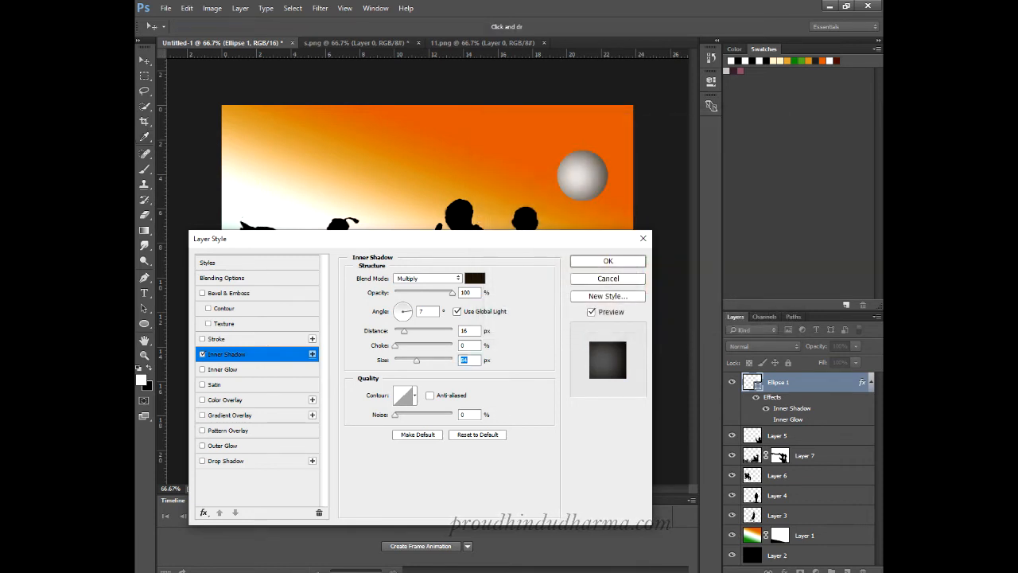
pyautogui.click(474, 277)
pyautogui.click(617, 247)
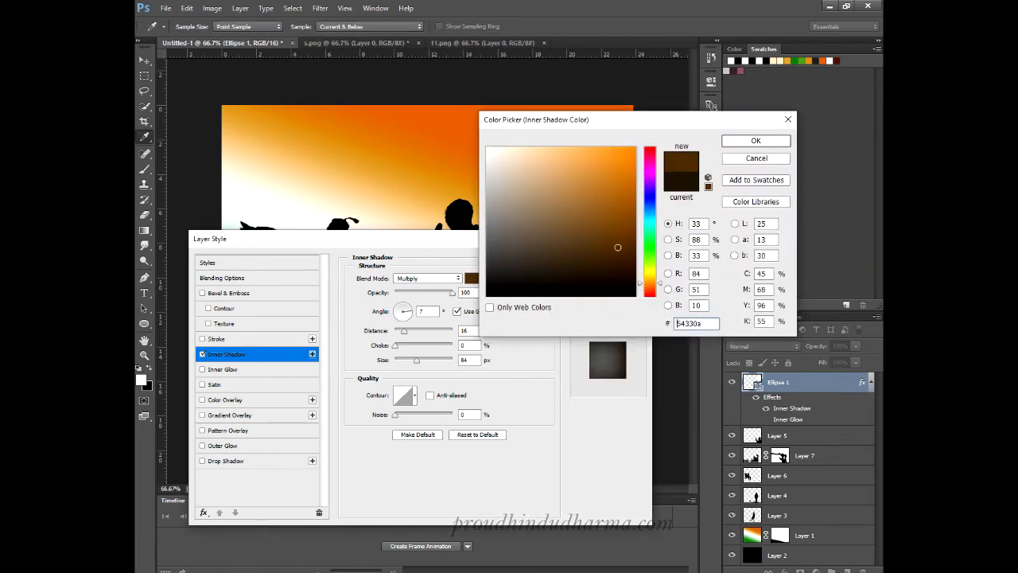
pyautogui.click(755, 140)
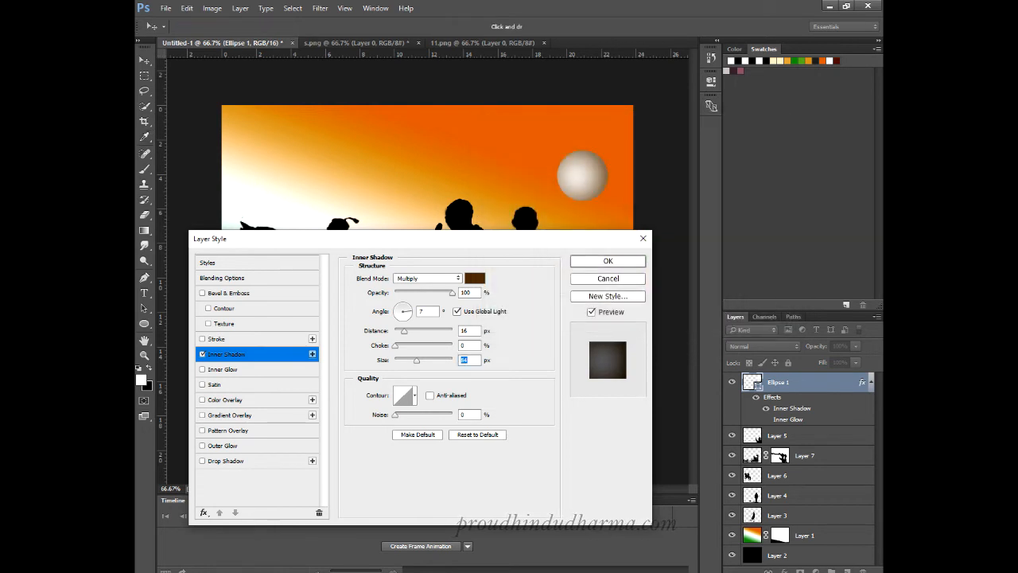
# Set the inner shadow's angle to 96° and its colour to pale cream #f5dfc3.
pyautogui.click(401, 305)
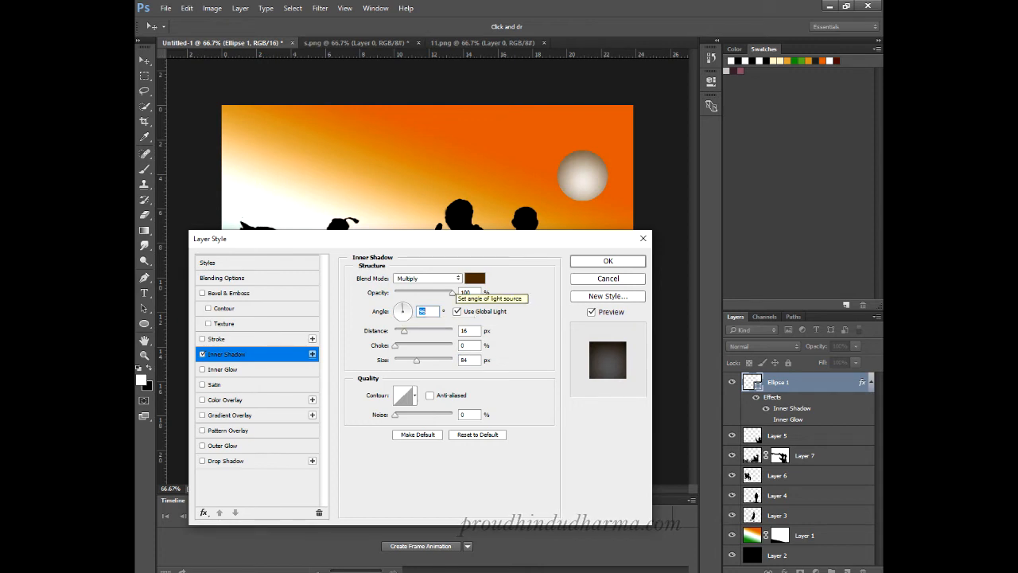
pyautogui.click(474, 278)
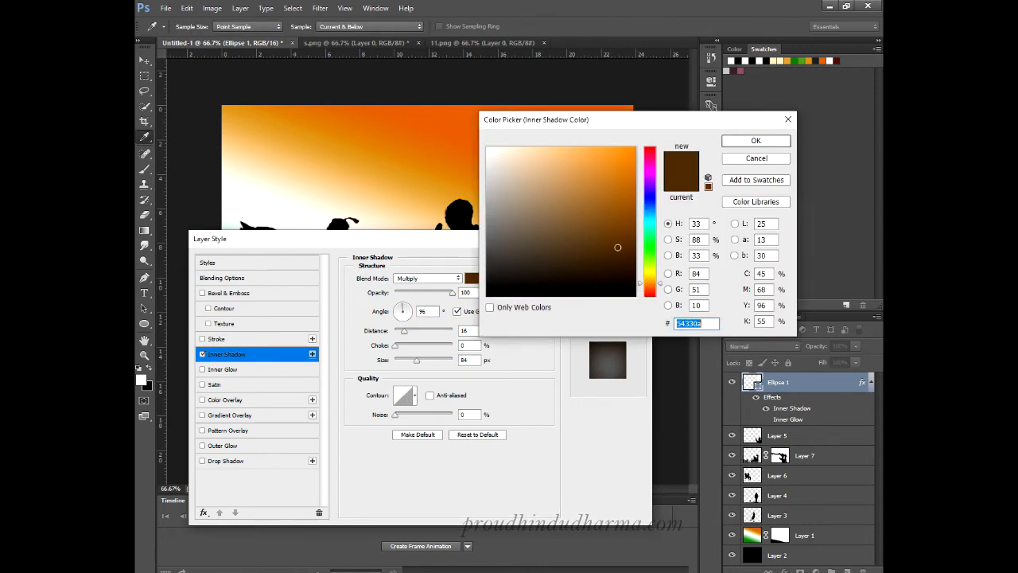
pyautogui.click(517, 153)
pyautogui.click(755, 140)
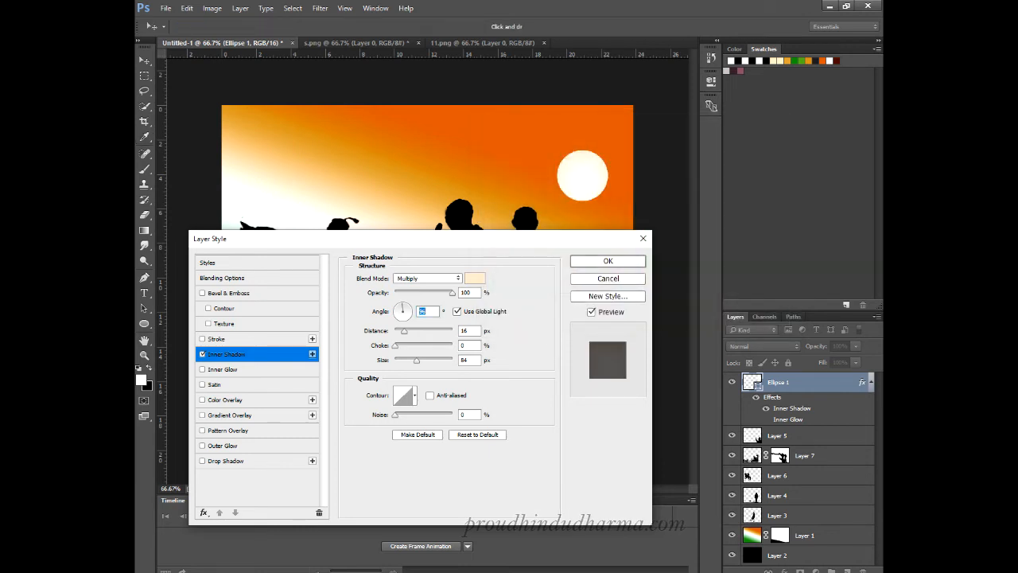
# Set the colour of the sun's inner shadow to light orange #f4cd9c.
pyautogui.click(474, 278)
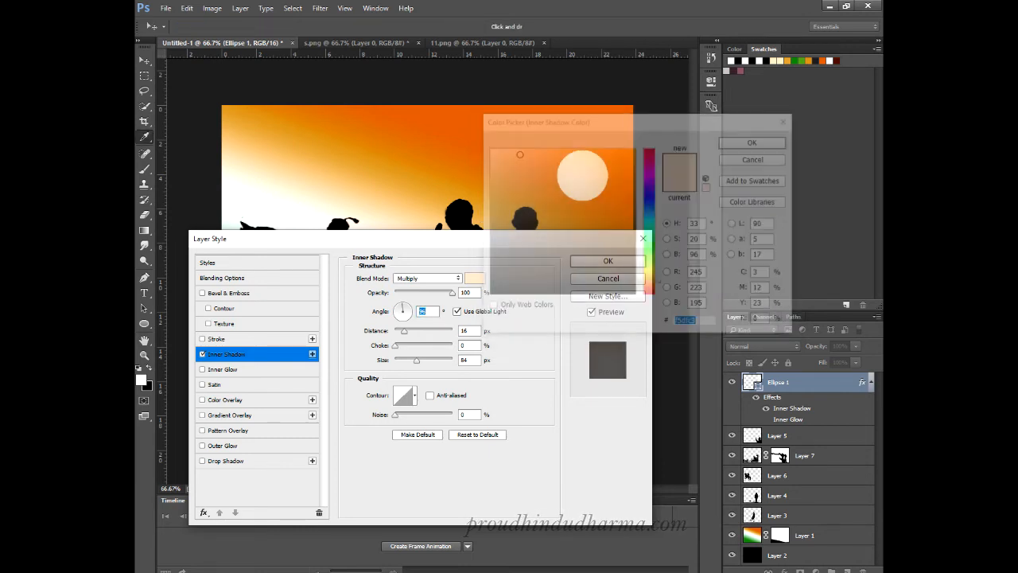
pyautogui.click(540, 154)
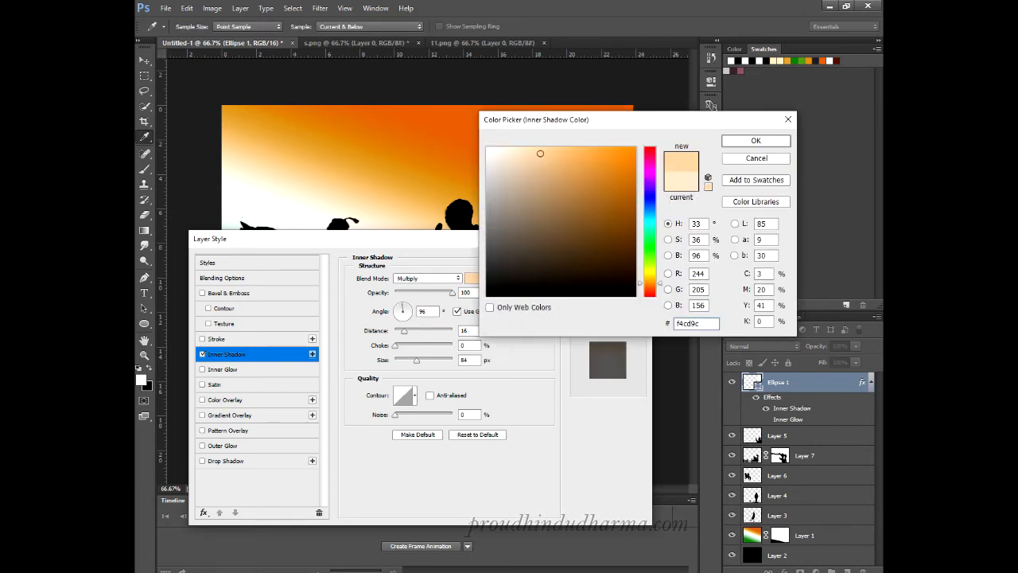
pyautogui.click(755, 140)
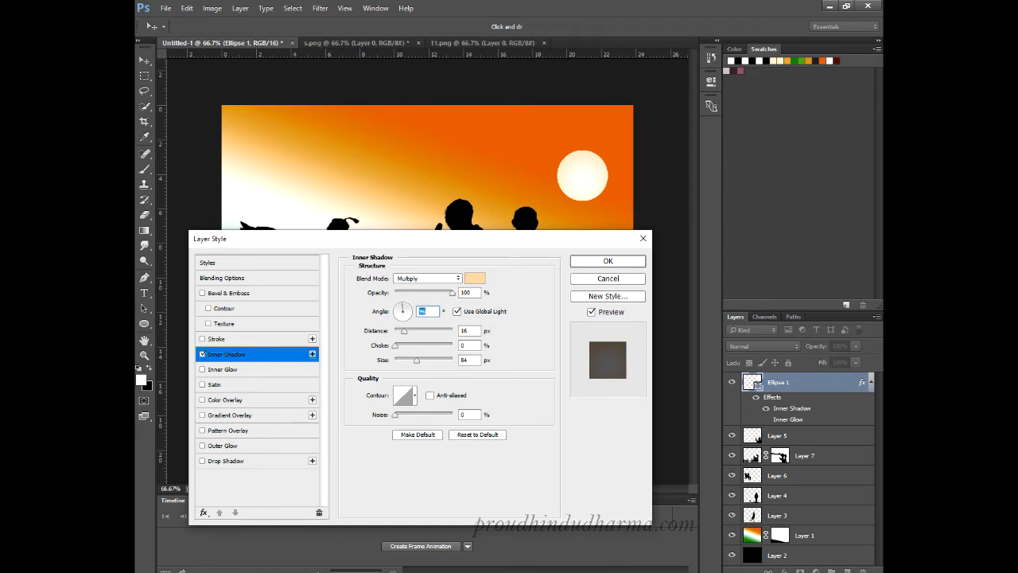
# Enable an outer glow on the sun with a transparent-fading gradient from light orange to deep orange.
pyautogui.click(203, 445)
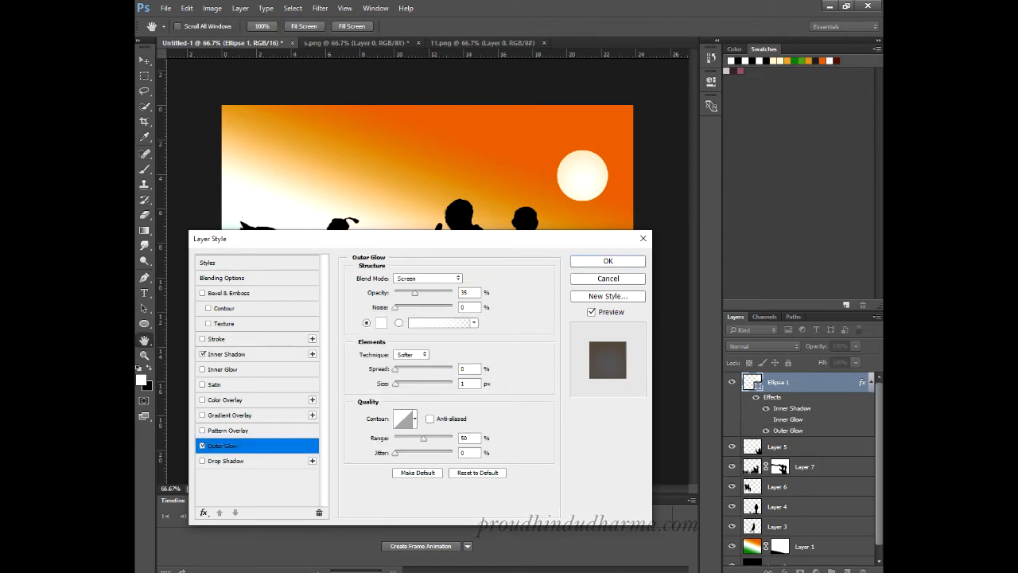
pyautogui.click(439, 323)
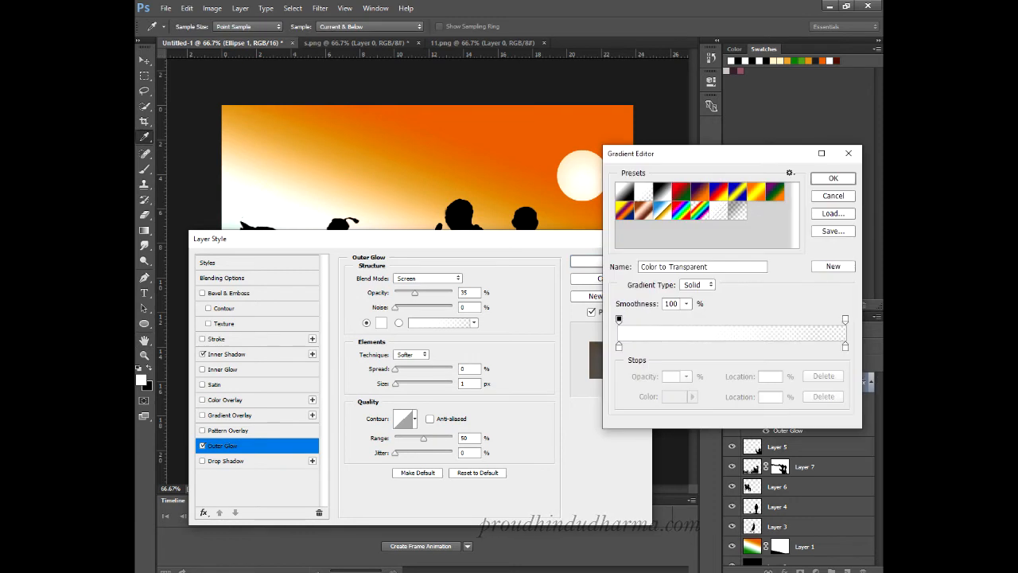
pyautogui.click(619, 346)
pyautogui.click(787, 61)
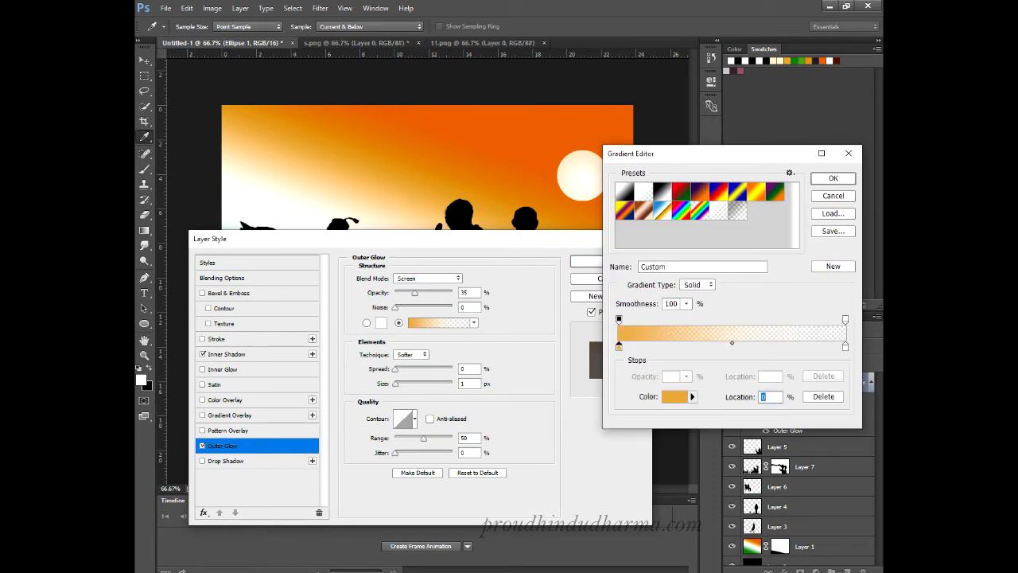
pyautogui.click(846, 346)
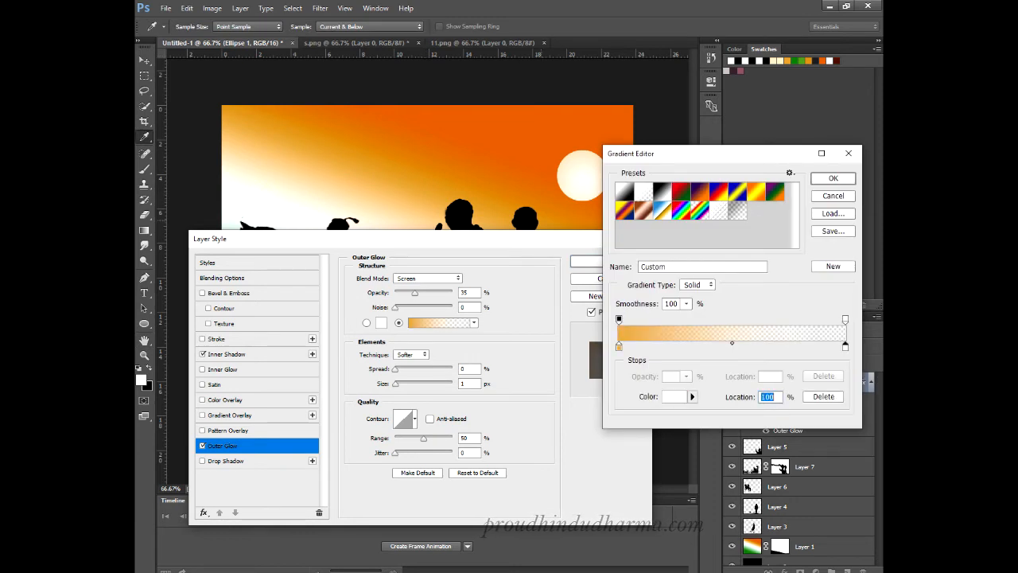
pyautogui.click(822, 61)
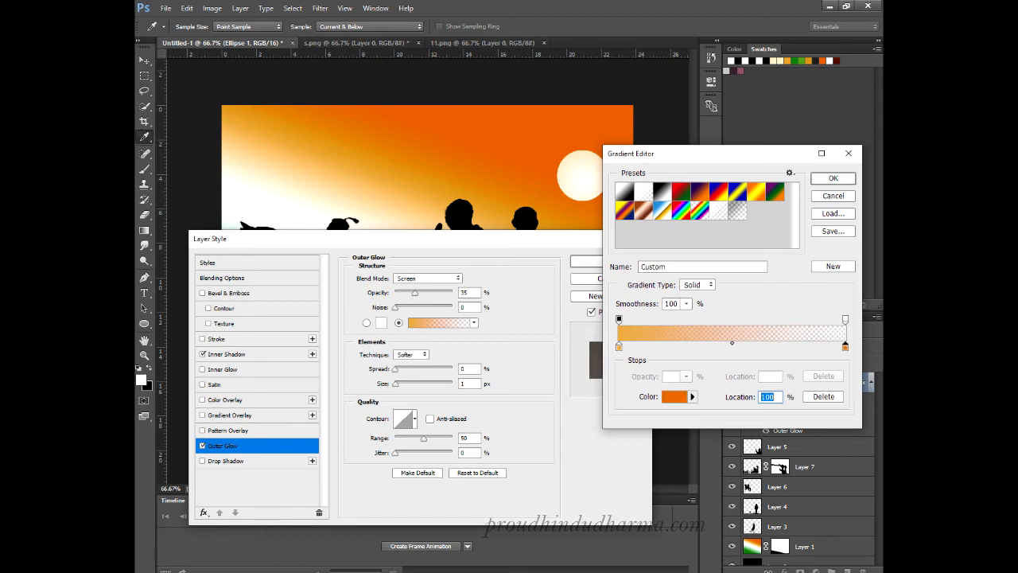
pyautogui.click(833, 178)
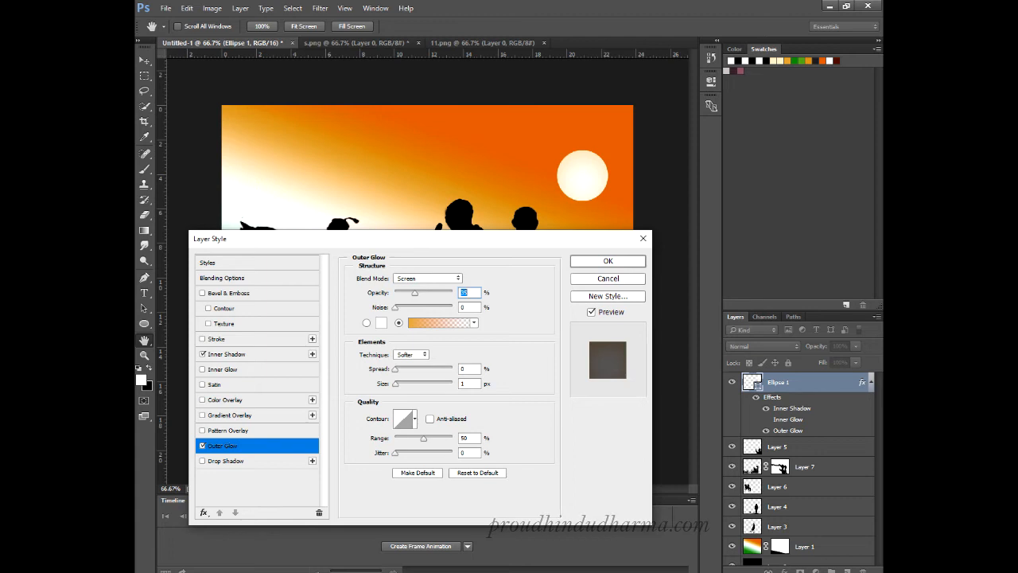
pyautogui.click(608, 261)
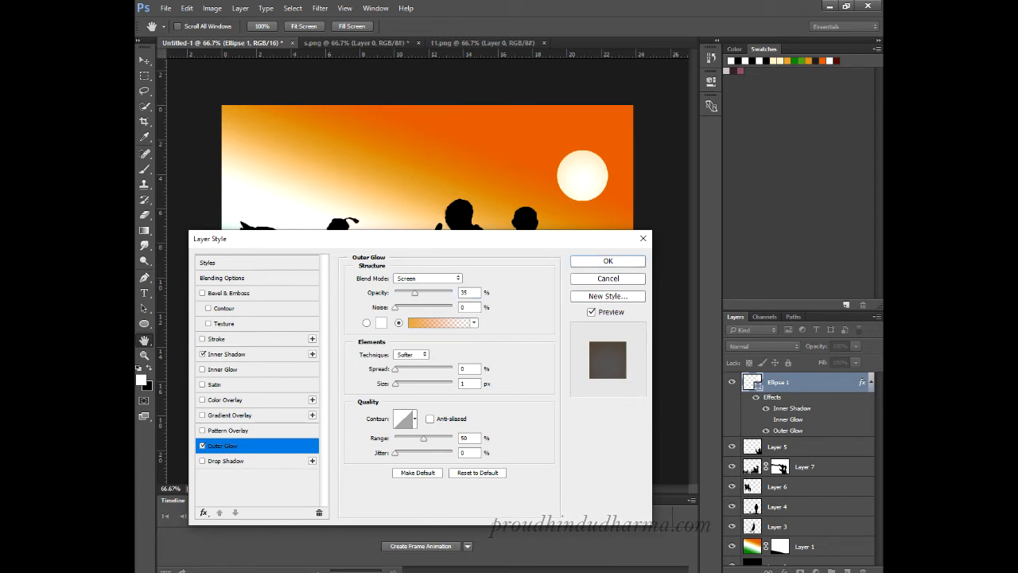
# Try 56% opacity and the Multiply blend mode on the outer glow, returning the mode to Screen.
pyautogui.moveTo(415, 293)
pyautogui.mouseDown()
pyautogui.moveTo(435, 294)
pyautogui.moveTo(396, 293)
pyautogui.moveTo(442, 294)
pyautogui.moveTo(429, 293)
pyautogui.mouseUp()
pyautogui.click(427, 277)
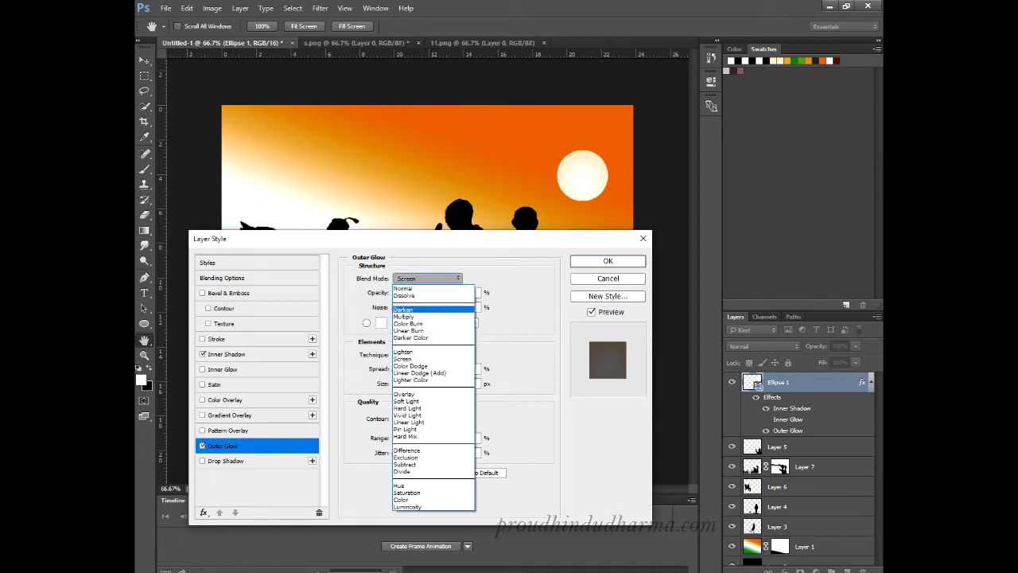
pyautogui.click(427, 317)
pyautogui.click(446, 279)
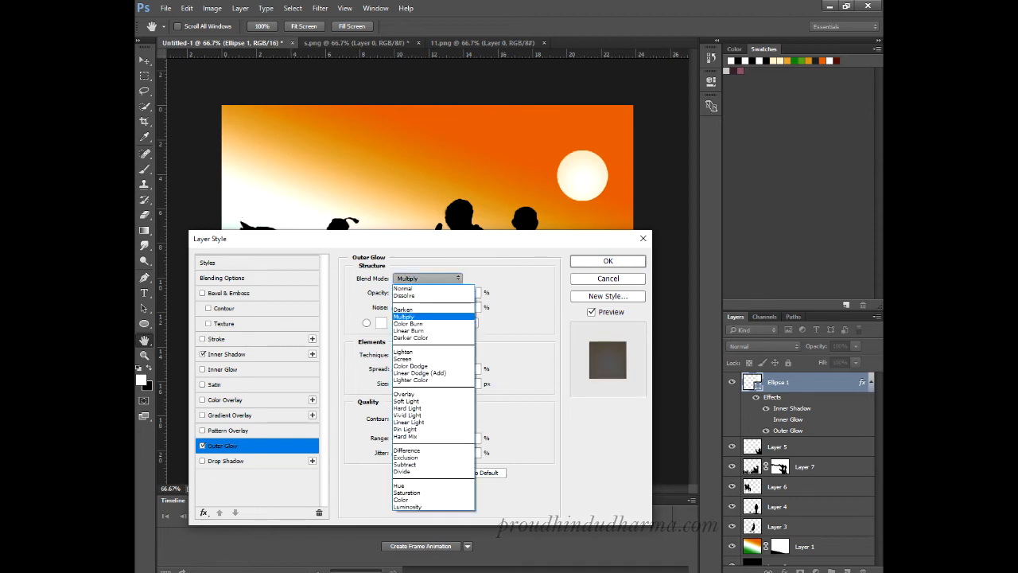
pyautogui.click(406, 358)
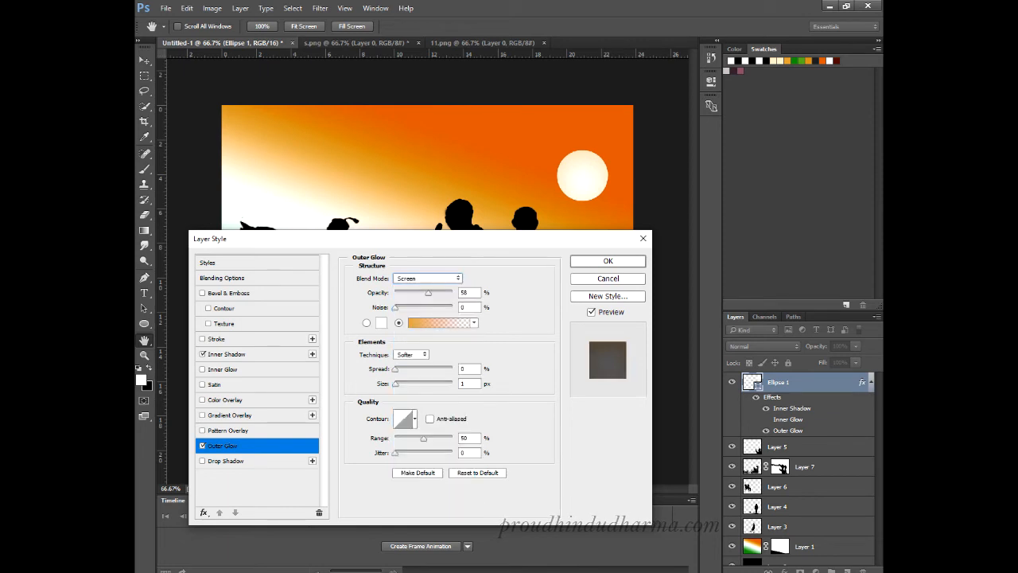
# Set the outer glow's opacity to 31%, raise its noise, and apply the layer style.
pyautogui.moveTo(427, 293); pyautogui.dragTo(412, 293)
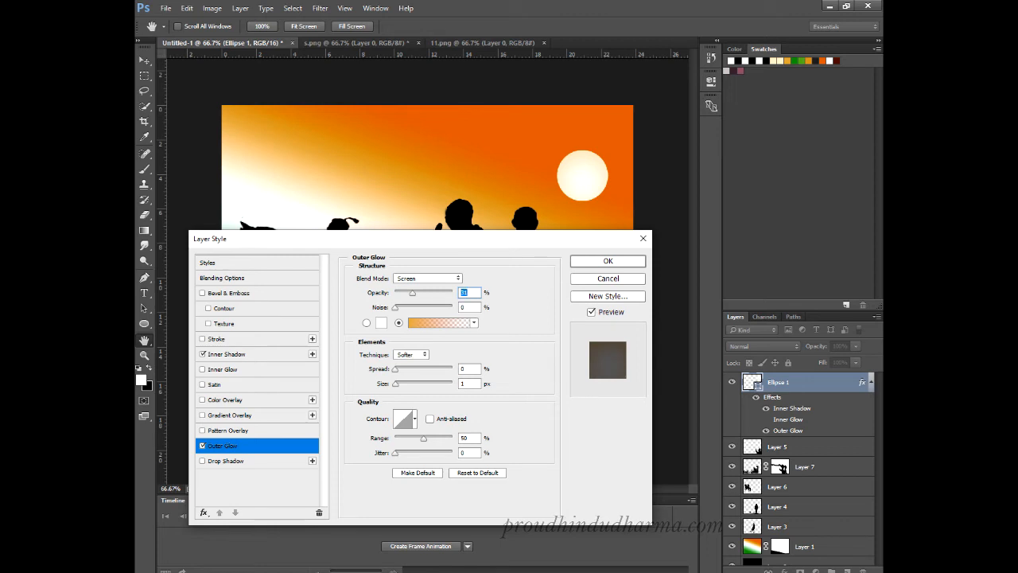
pyautogui.moveTo(395, 307); pyautogui.dragTo(412, 307)
pyautogui.press('Return')
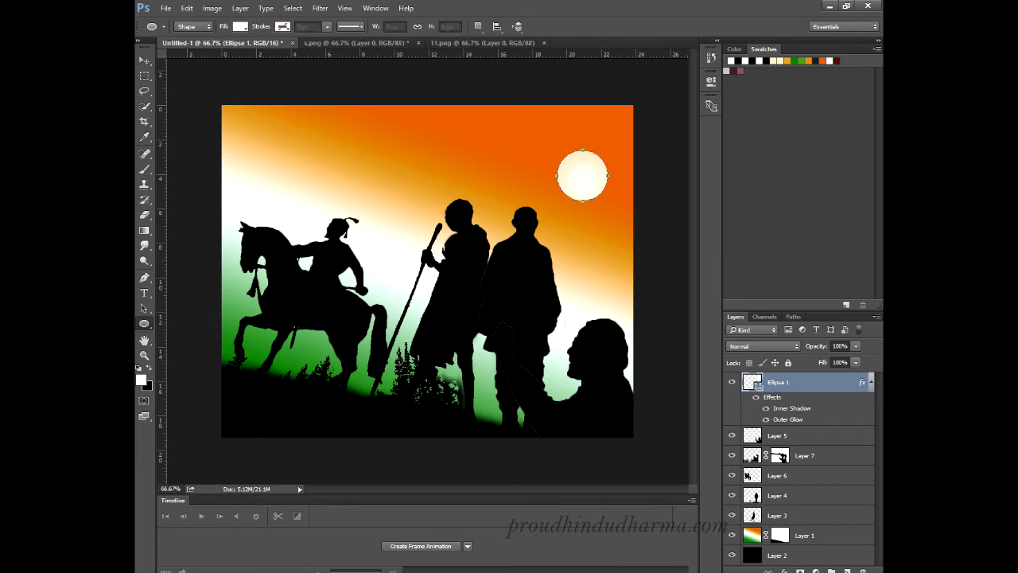
# Create a new empty layer above the sun's ellipse layer.
pyautogui.click(808, 435)
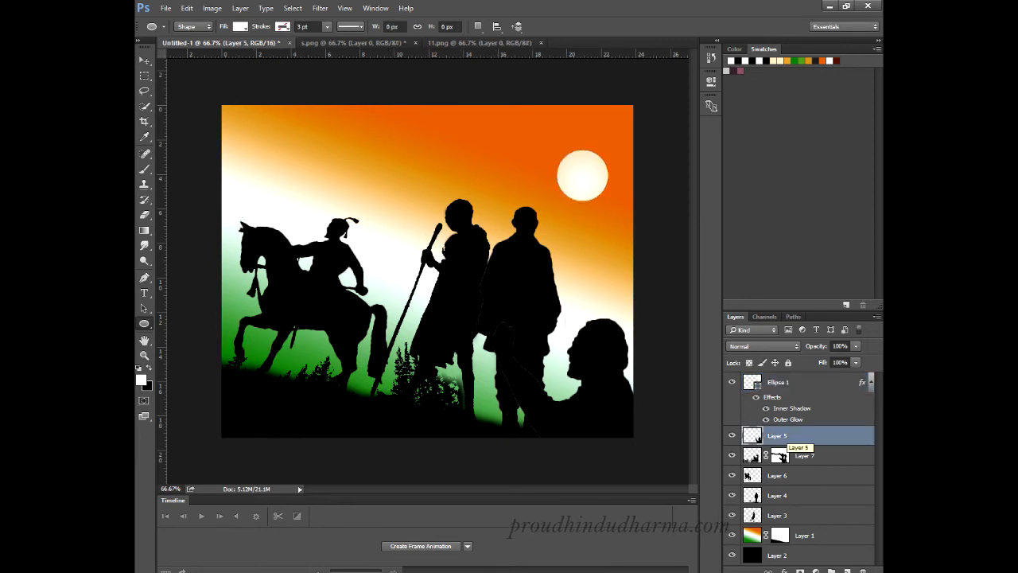
pyautogui.click(755, 384)
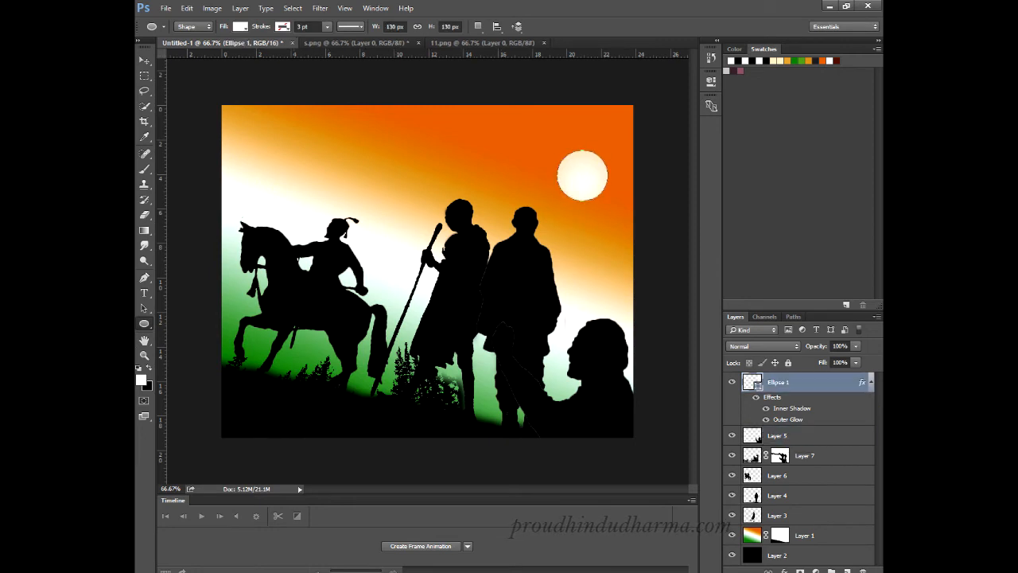
pyautogui.click(847, 570)
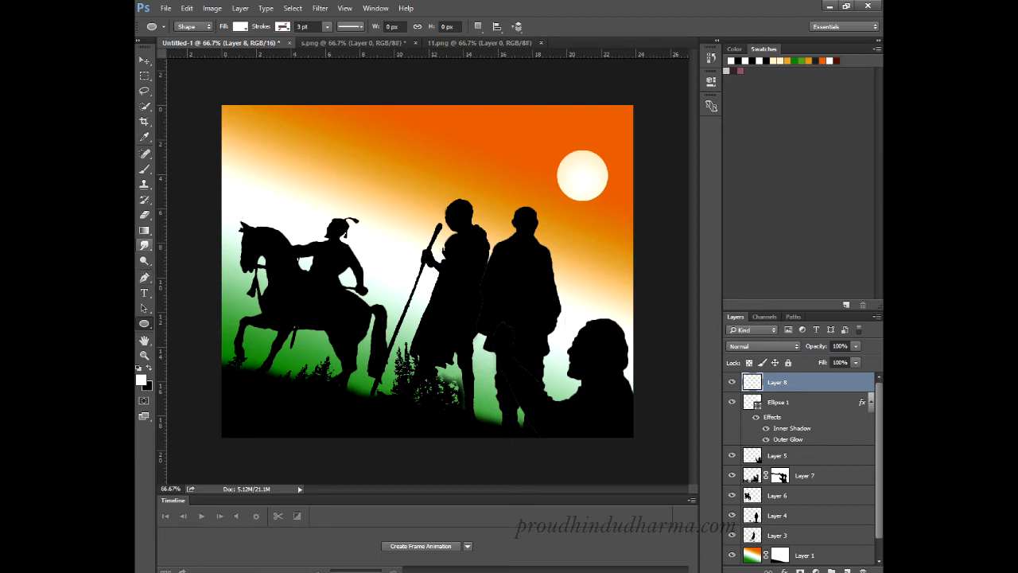
# Edit the Gradient tool's tricolour gradient, changing the green end stop at 100% to pale cream.
pyautogui.click(144, 230)
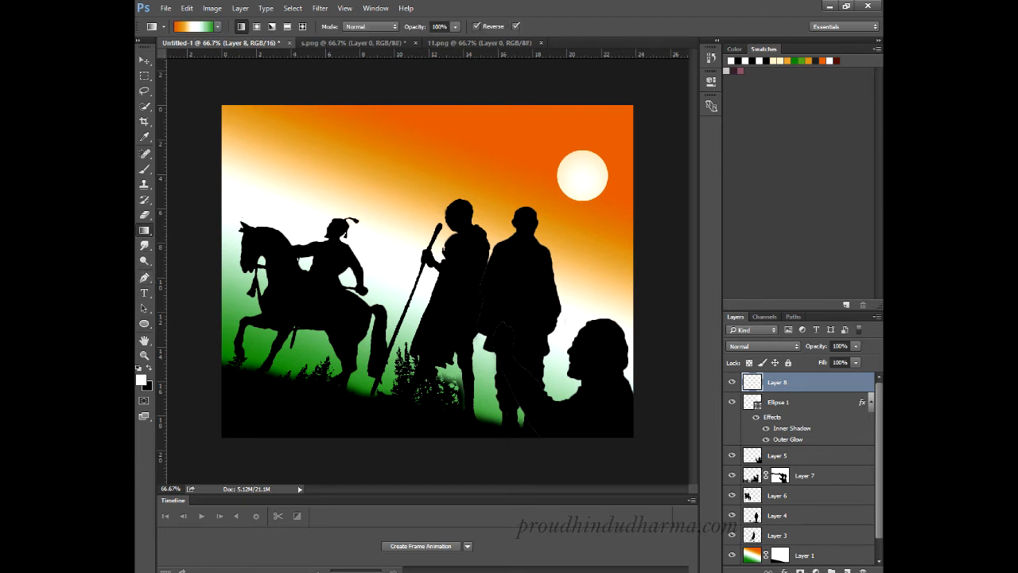
pyautogui.click(193, 26)
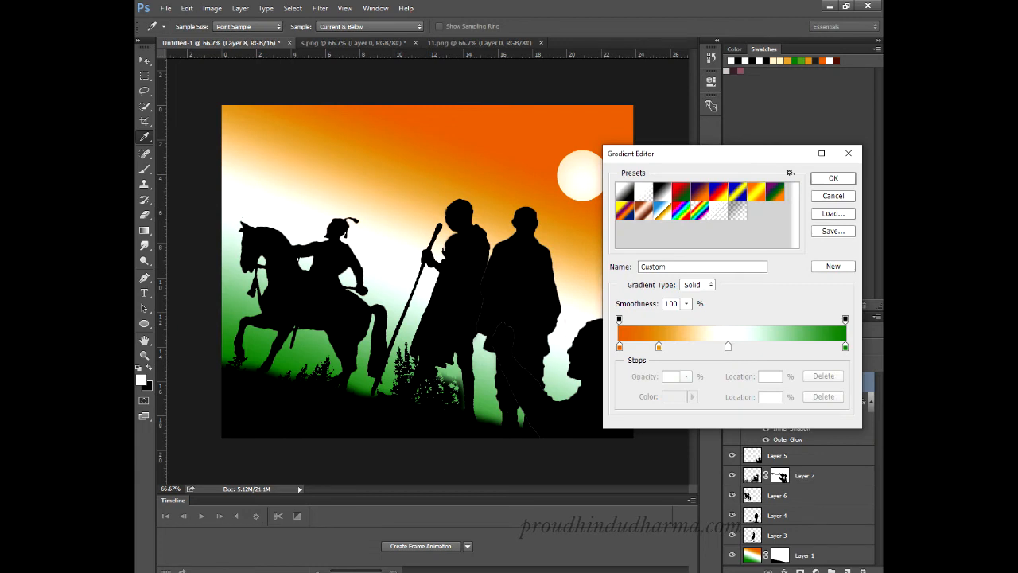
pyautogui.click(845, 347)
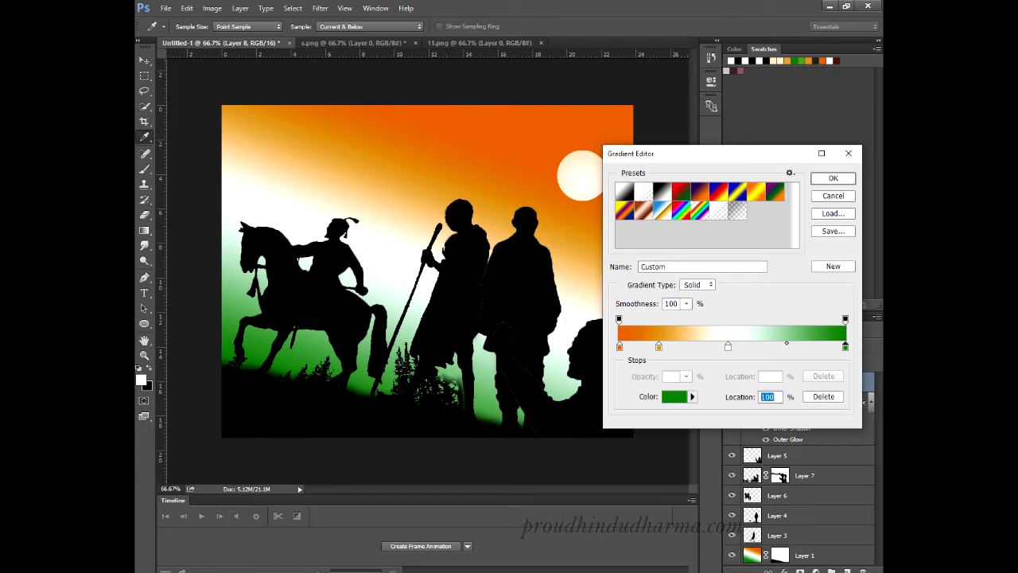
pyautogui.click(674, 396)
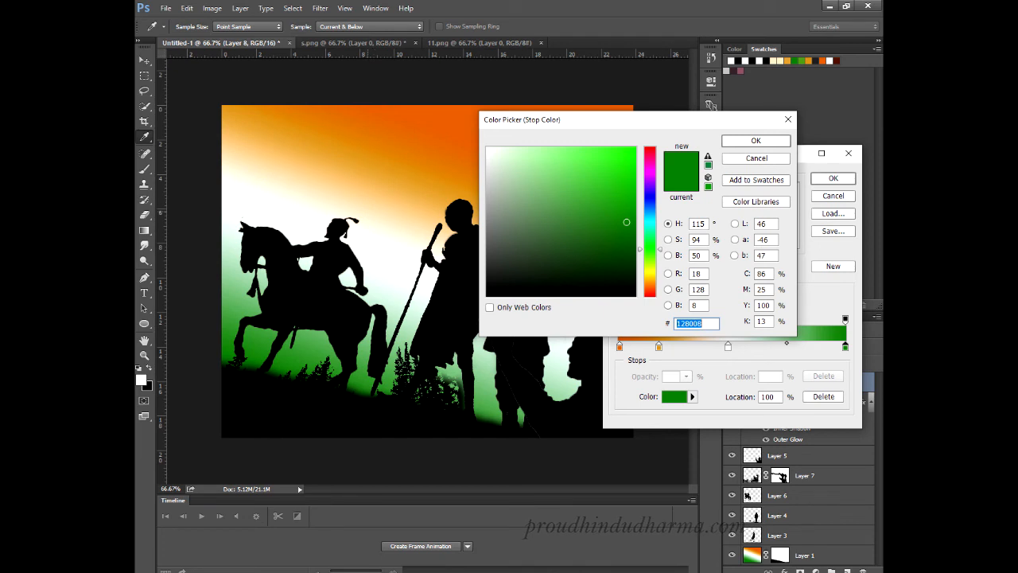
pyautogui.write('ffe7ca')
pyautogui.press('Return')
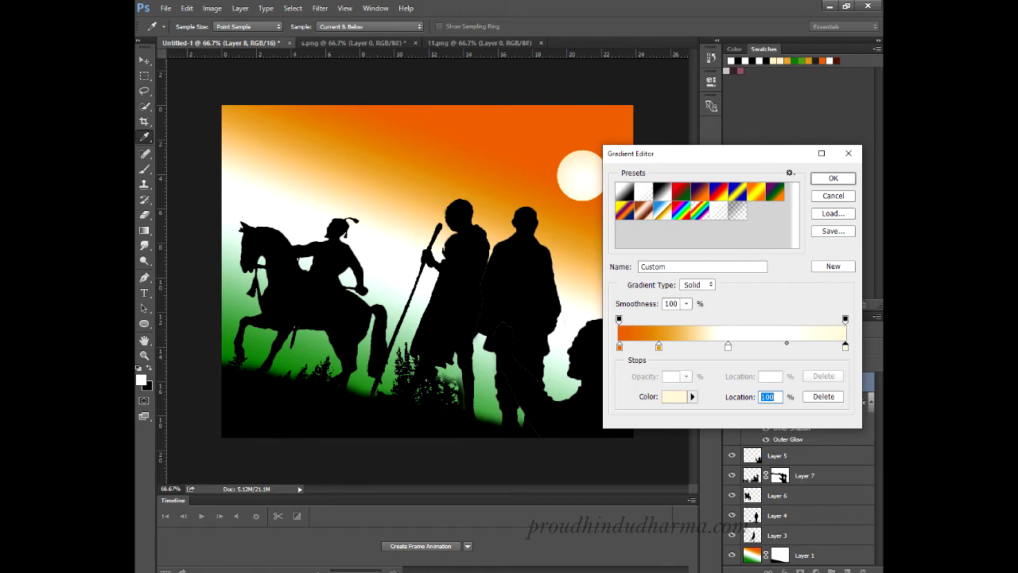
pyautogui.press('Return')
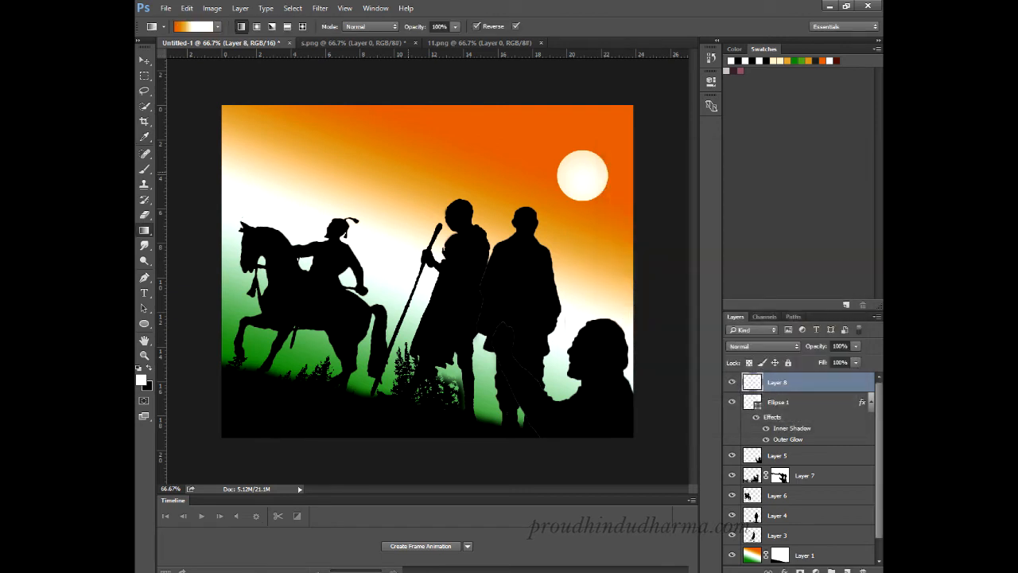
# Fill the new layer with a radial gradient from the sun's centre outward to about the bare-headed standing figure's legs.
pyautogui.click(256, 26)
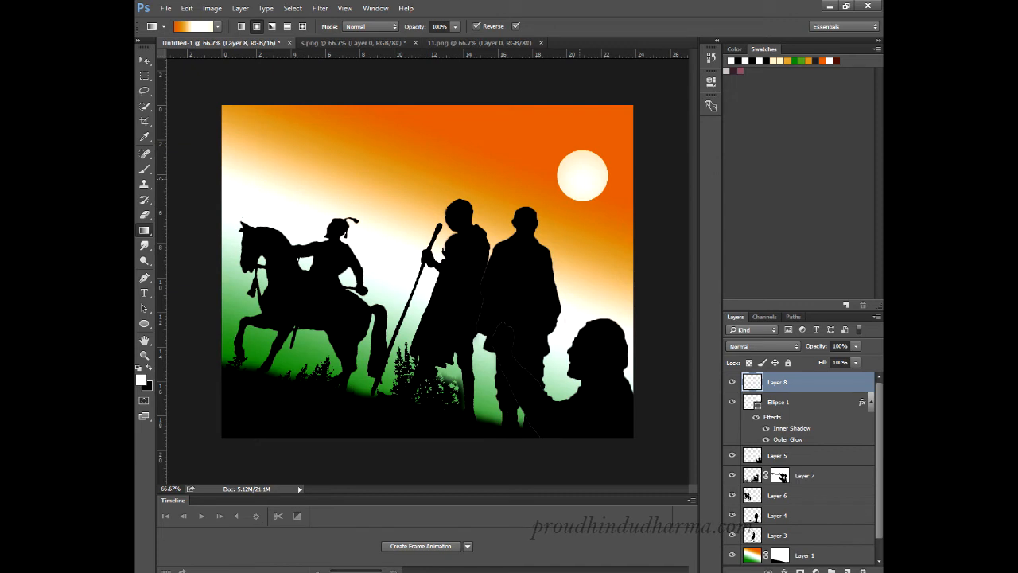
pyautogui.moveTo(579, 182); pyautogui.dragTo(547, 221)
pyautogui.moveTo(578, 182); pyautogui.dragTo(555, 228)
pyautogui.moveTo(579, 183); pyautogui.dragTo(482, 322)
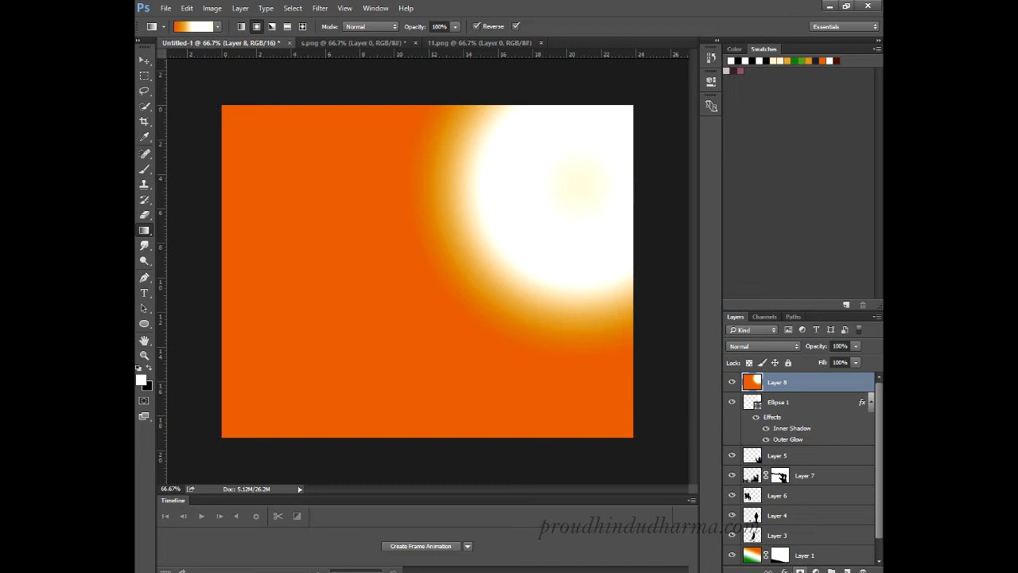
# Add a layer mask to the radial gradient layer and fill the mask with black at 100% opacity.
pyautogui.click(799, 569)
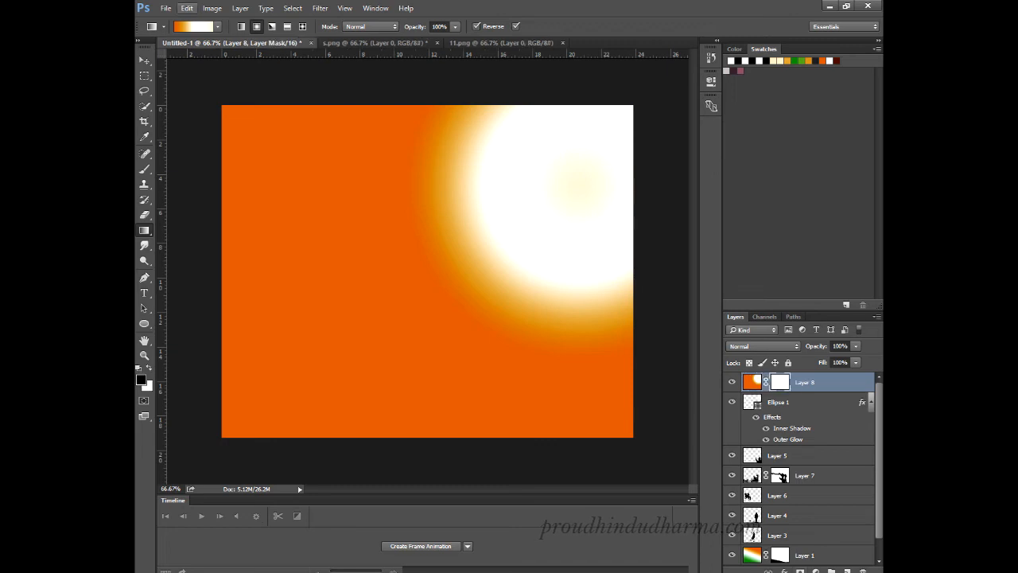
pyautogui.click(186, 8)
pyautogui.click(194, 175)
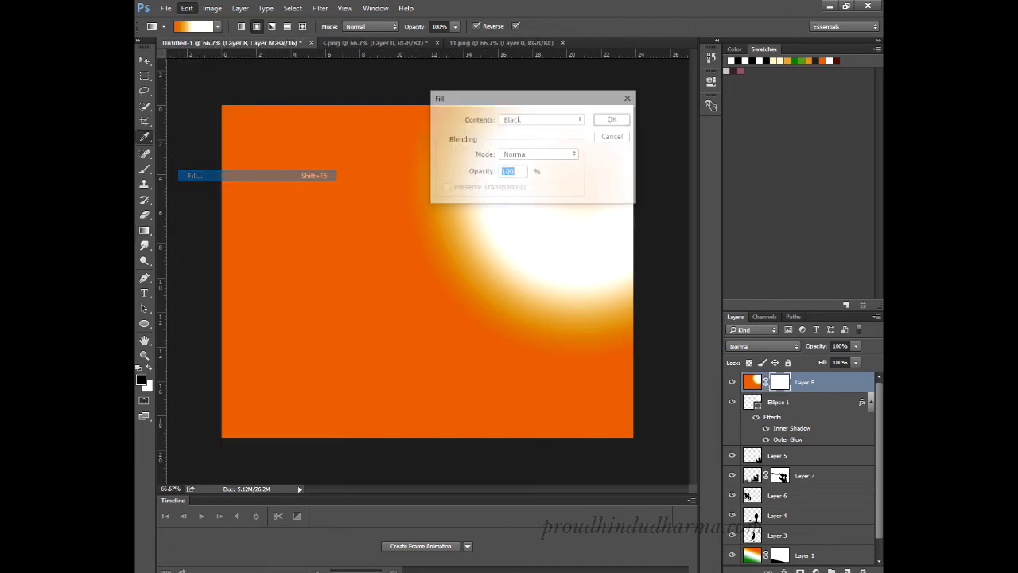
pyautogui.press('Return')
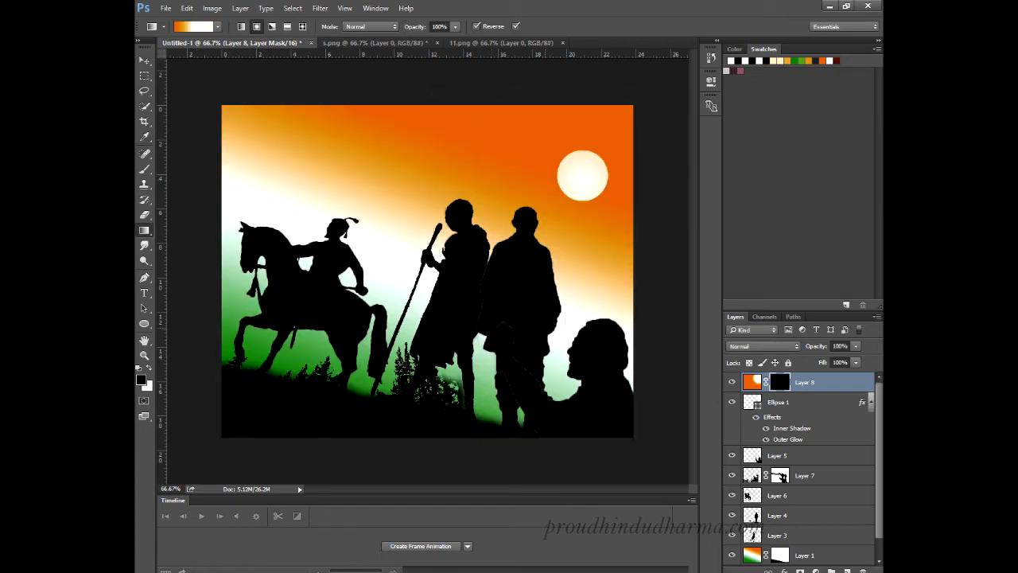
# Paint white on the mask around the sun with a 500 px soft brush and lower the gradient layer's opacity to 55%.
pyautogui.press('b')
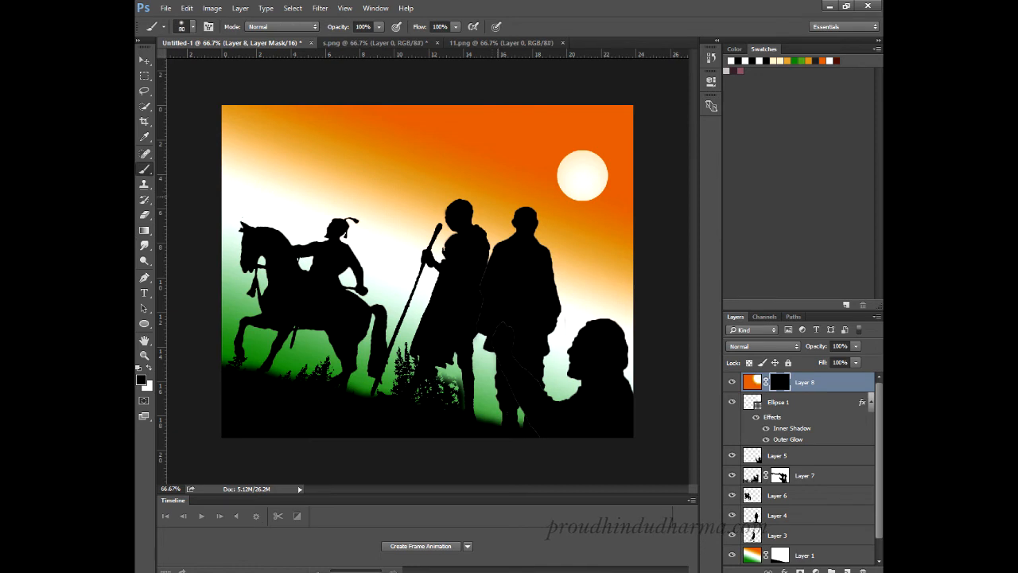
pyautogui.press(']')
pyautogui.press(']')
pyautogui.press(']')
pyautogui.press(']')
pyautogui.press(']')
pyautogui.press(']')
pyautogui.press(']')
pyautogui.press(']')
pyautogui.press(']')
pyautogui.press(']')
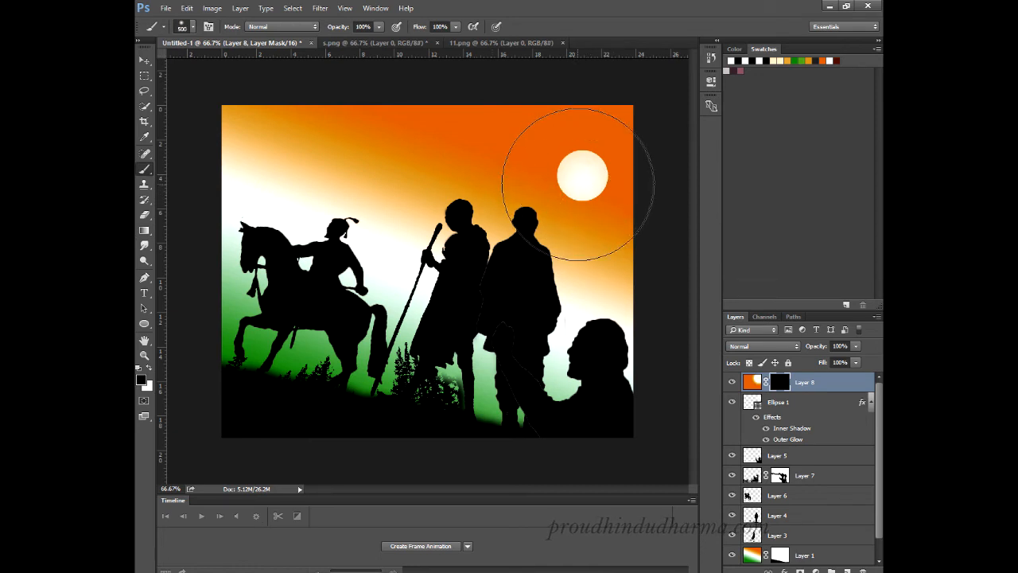
pyautogui.press('[')
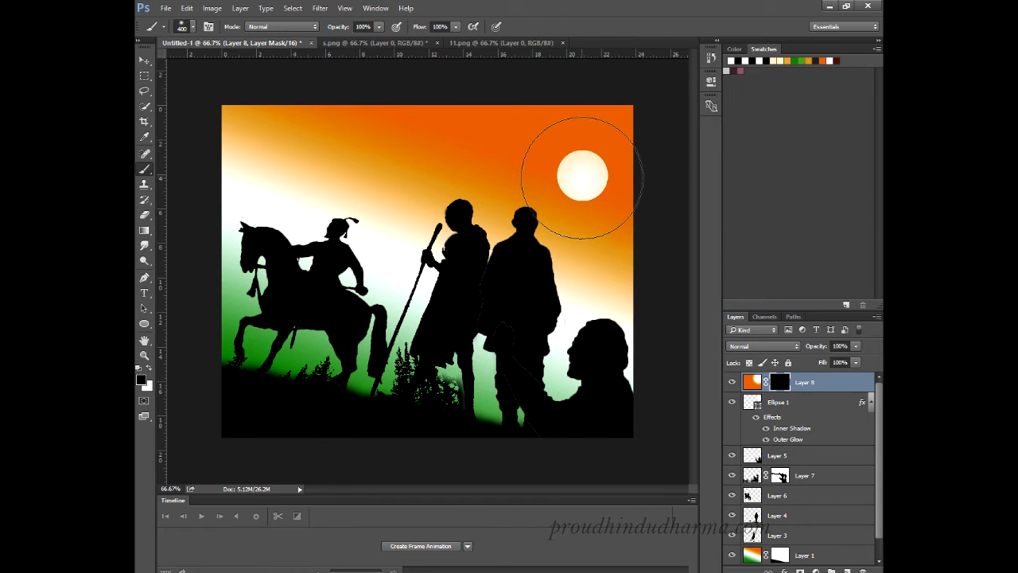
pyautogui.press(']')
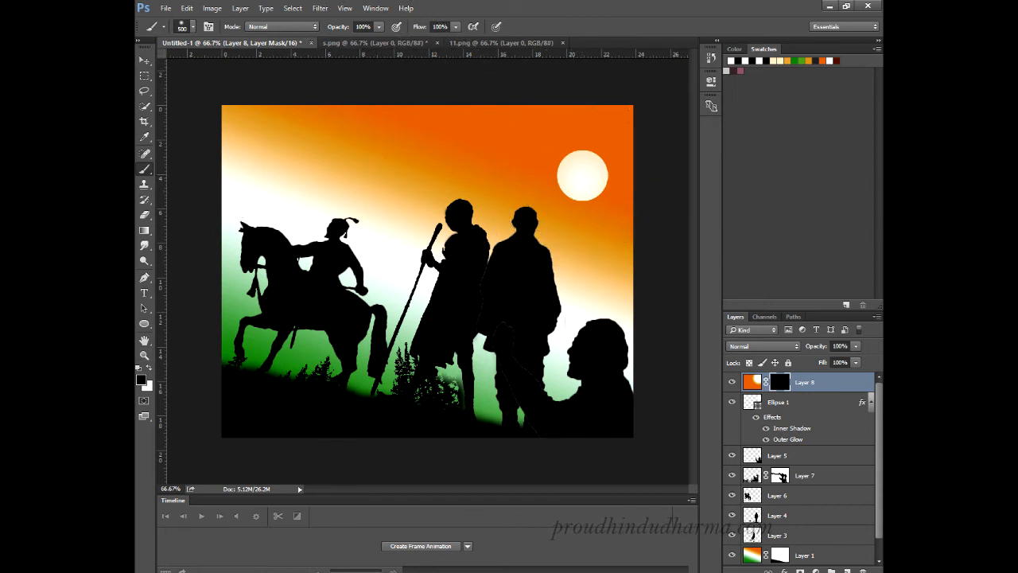
pyautogui.press('x')
pyautogui.moveTo(580, 175)
pyautogui.mouseDown()
pyautogui.moveTo(545, 258)
pyautogui.moveTo(517, 291)
pyautogui.mouseUp()
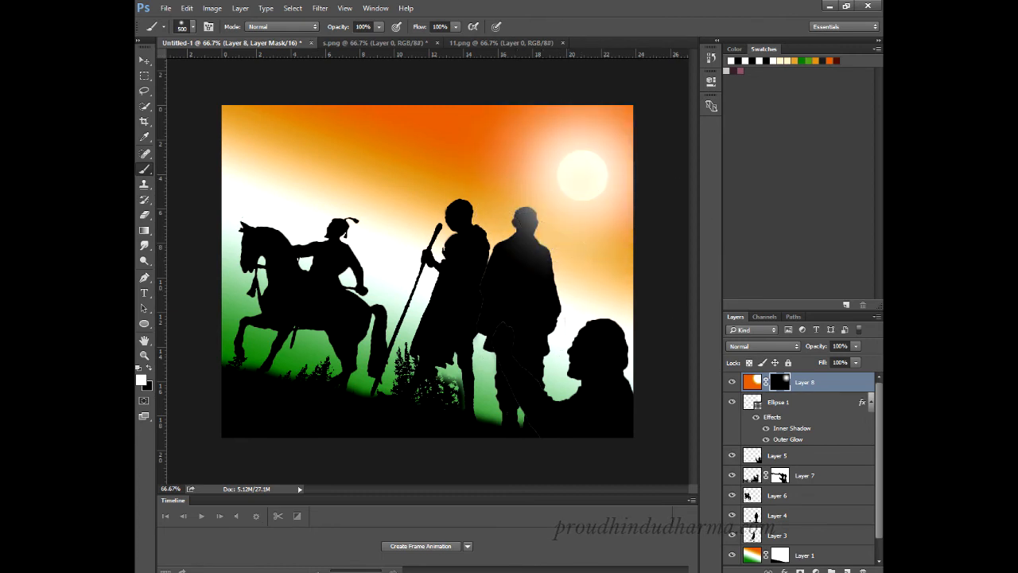
pyautogui.moveTo(816, 346); pyautogui.dragTo(787, 346)
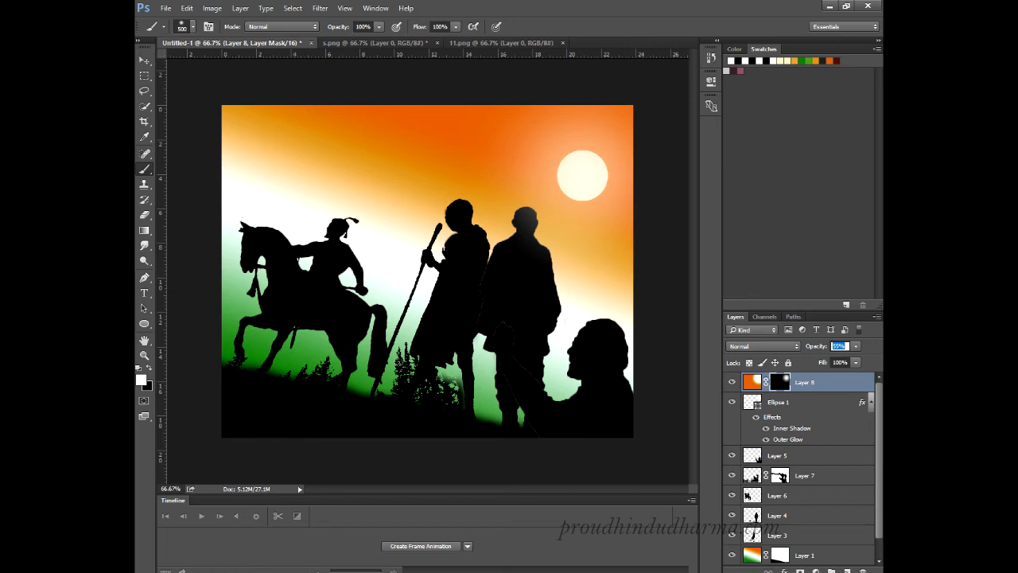
# Add a new layer above the radial gradient layer and fill it entirely with white.
pyautogui.press('Return')
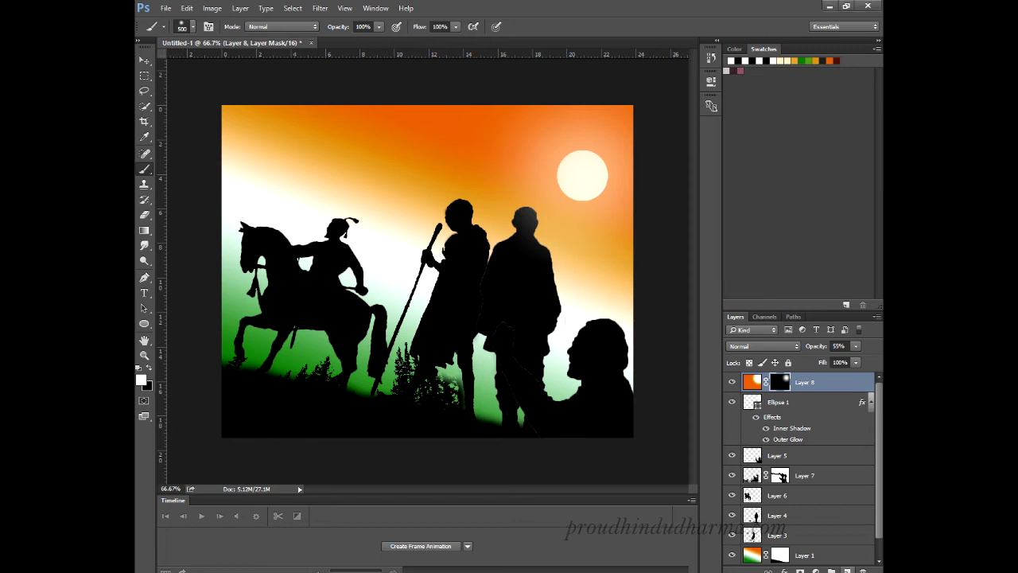
pyautogui.click(751, 382)
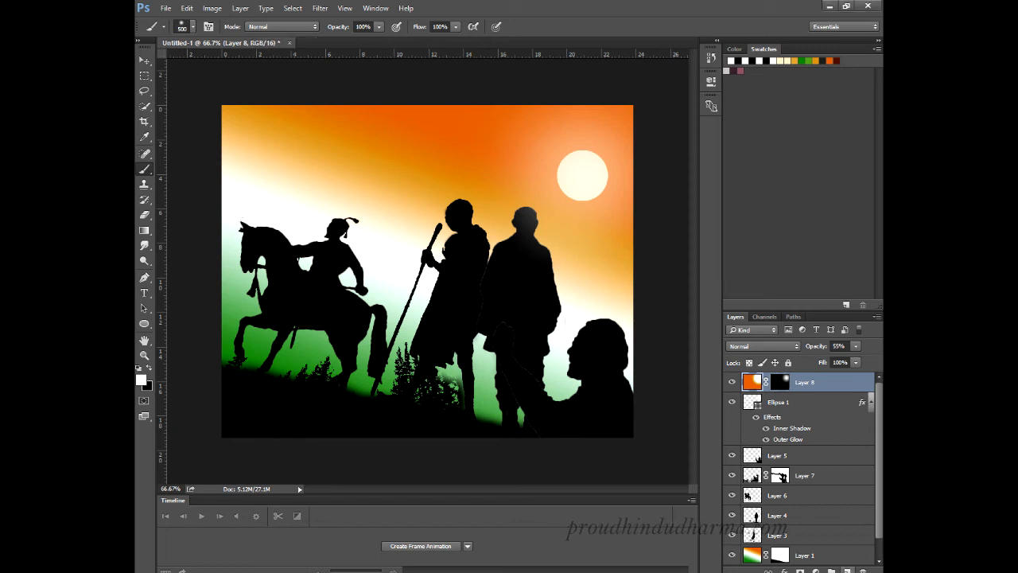
pyautogui.click(846, 571)
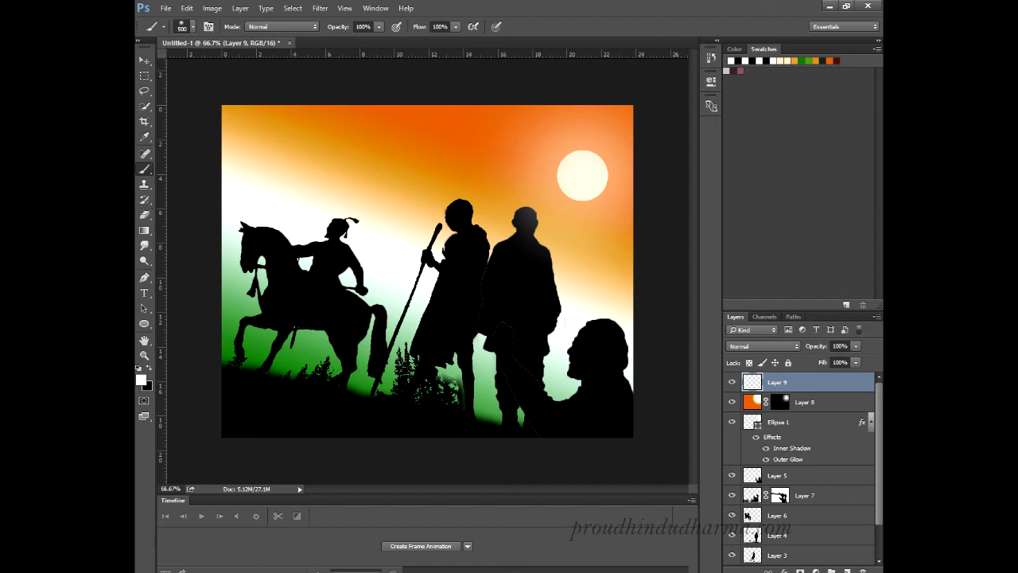
pyautogui.click(186, 8)
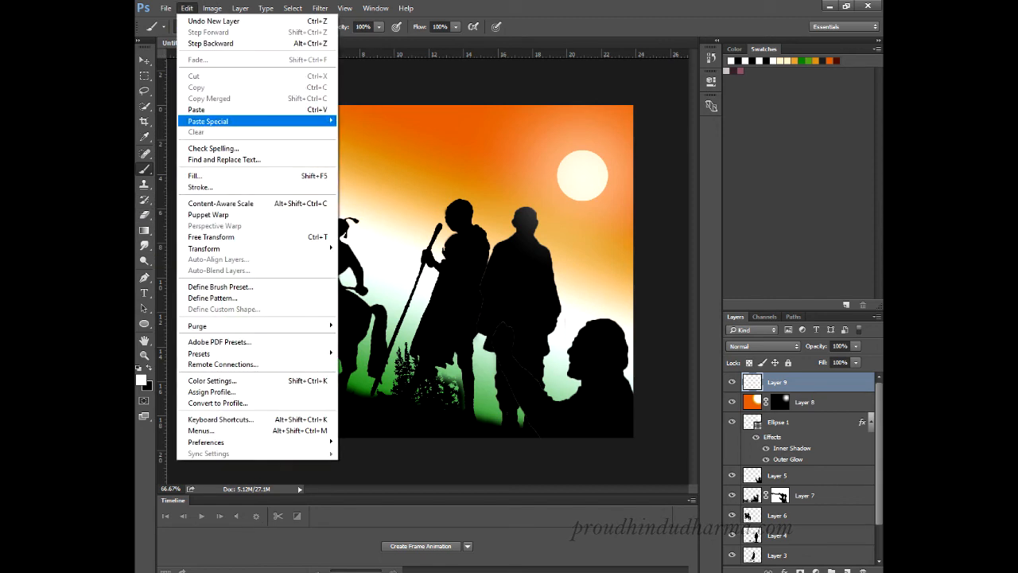
pyautogui.click(195, 175)
pyautogui.click(540, 119)
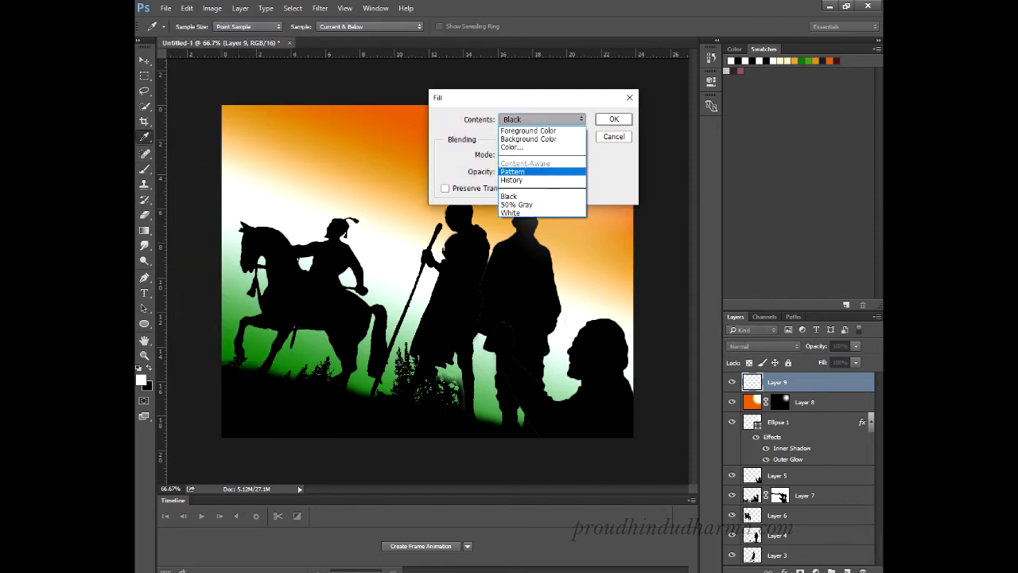
pyautogui.click(513, 212)
pyautogui.click(614, 119)
pyautogui.press('b')
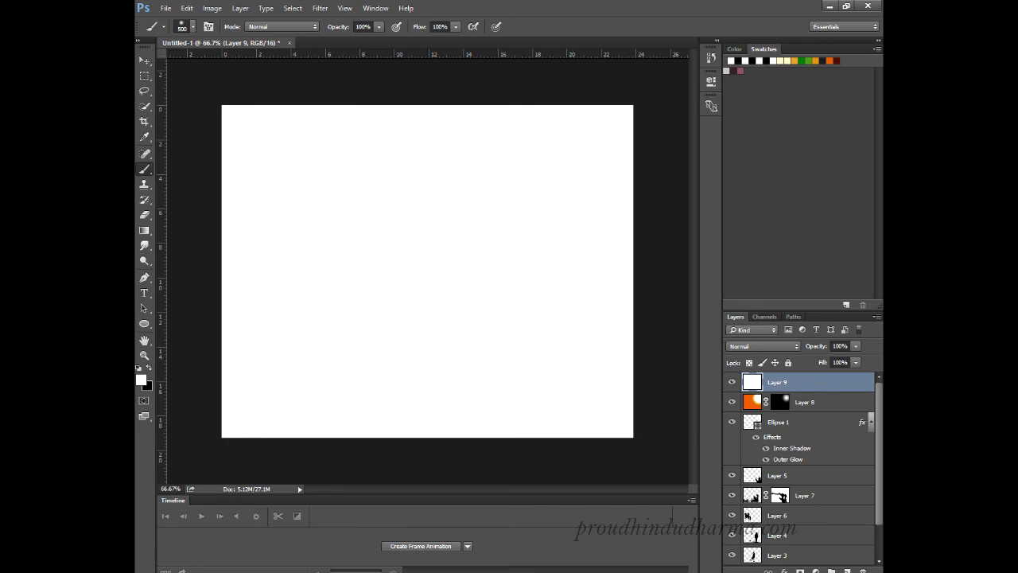
# Set the white layer's blend mode to Dissolve and lower its opacity to 0%.
pyautogui.click(763, 346)
pyautogui.click(748, 369)
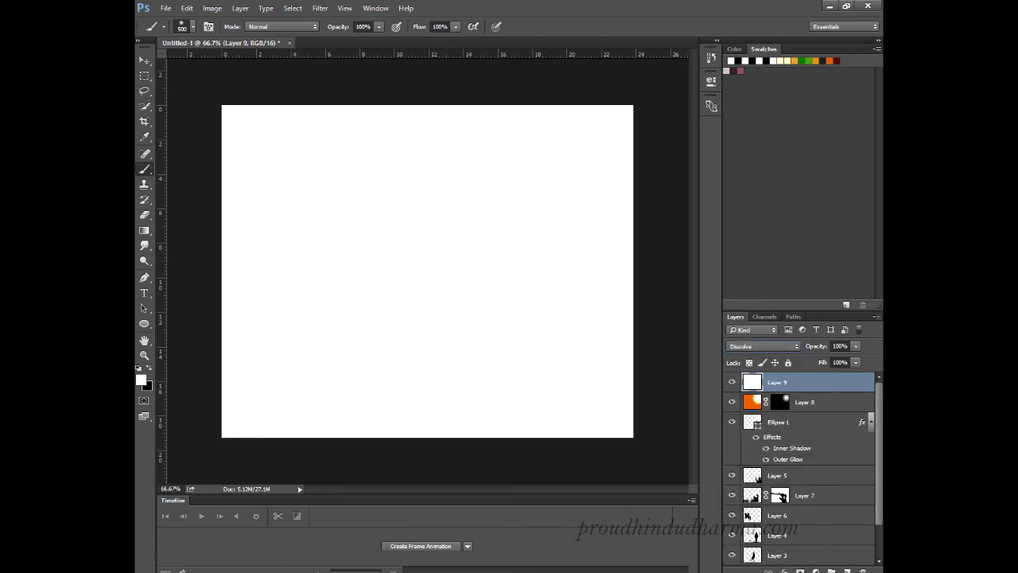
pyautogui.moveTo(817, 346); pyautogui.dragTo(740, 346)
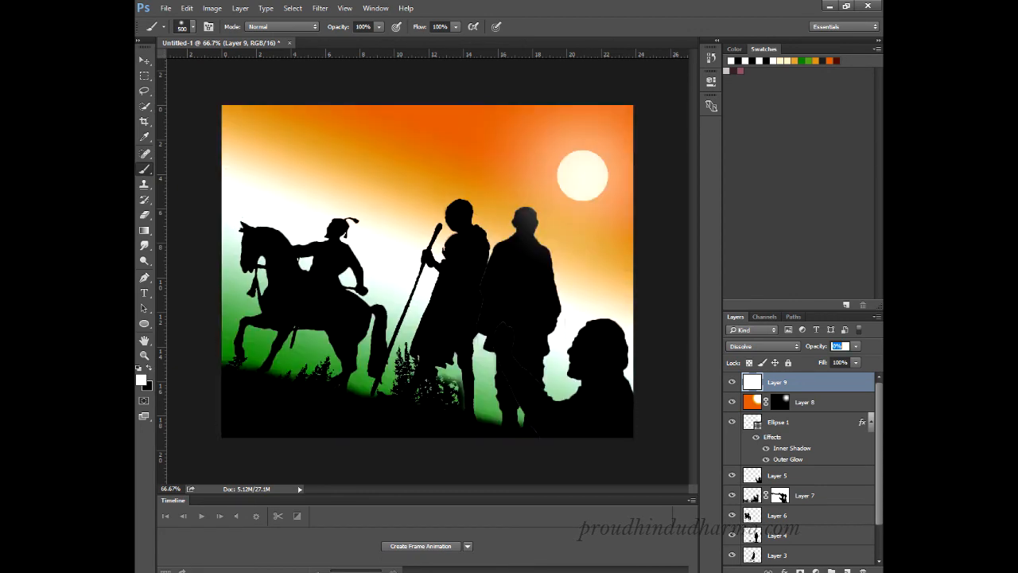
pyautogui.press('Return')
pyautogui.moveTo(817, 346); pyautogui.dragTo(814, 346)
pyautogui.press('Return')
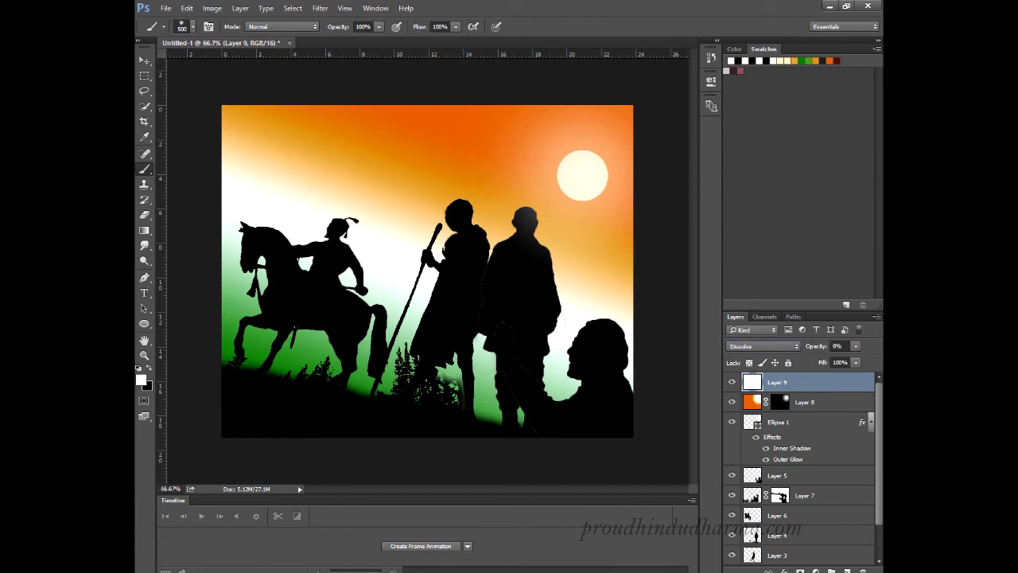
# Try 5% and 4% opacity on the white Dissolve layer, settle on 3%, and reduce its fill to 53%.
pyautogui.click(834, 346)
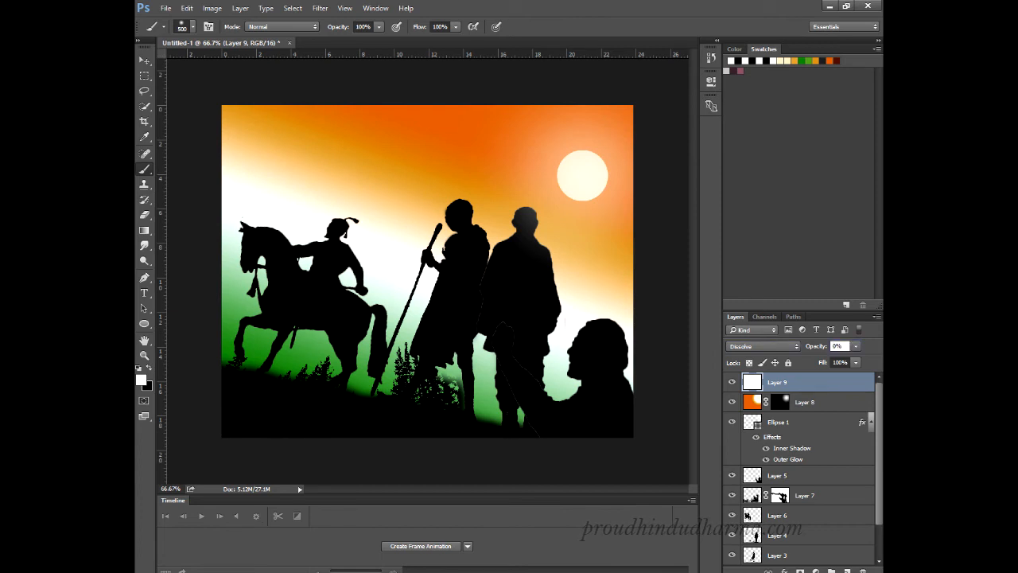
pyautogui.write('5')
pyautogui.press('Return')
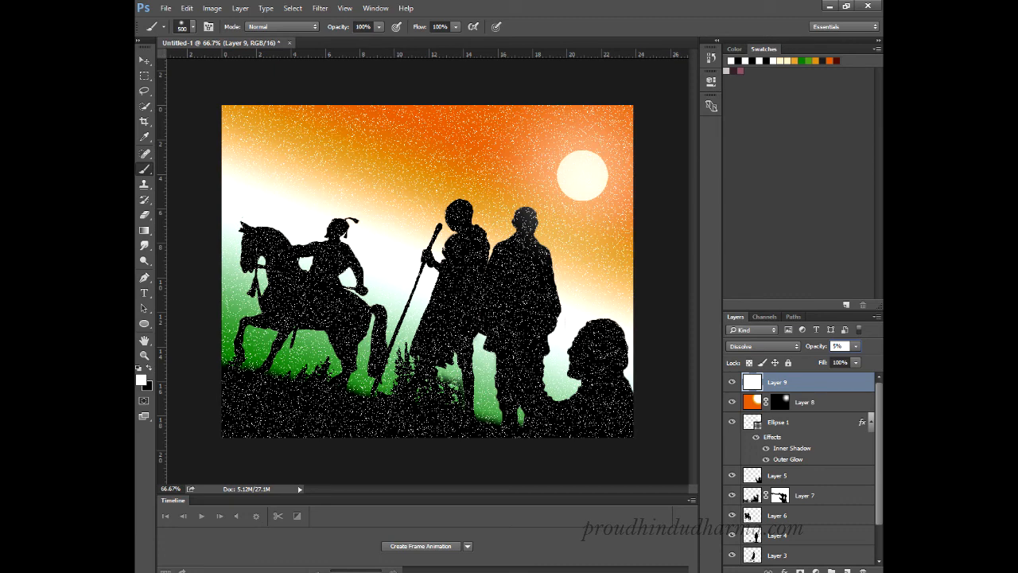
pyautogui.write('4')
pyautogui.press('Return')
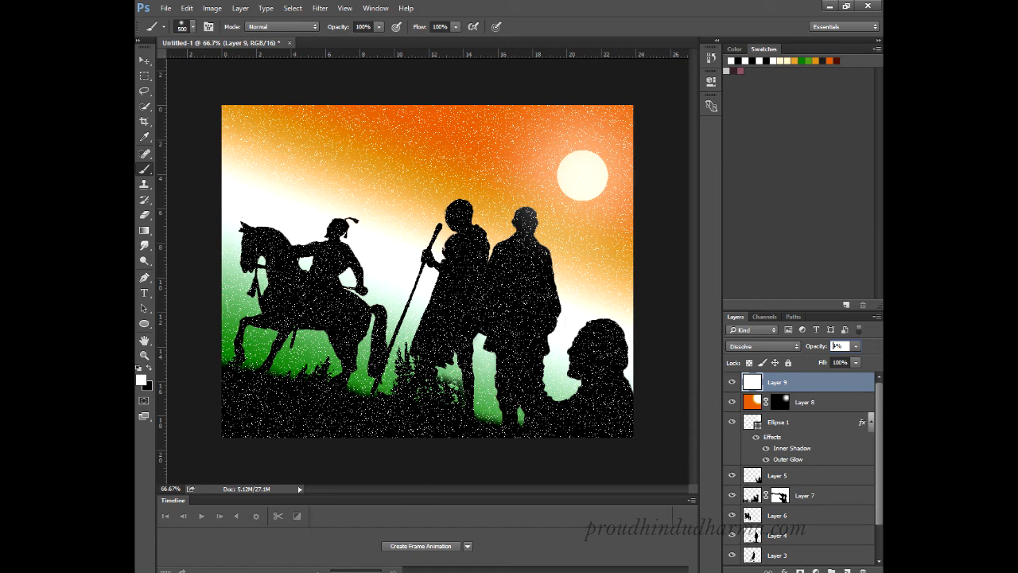
pyautogui.write('3')
pyautogui.press('Return')
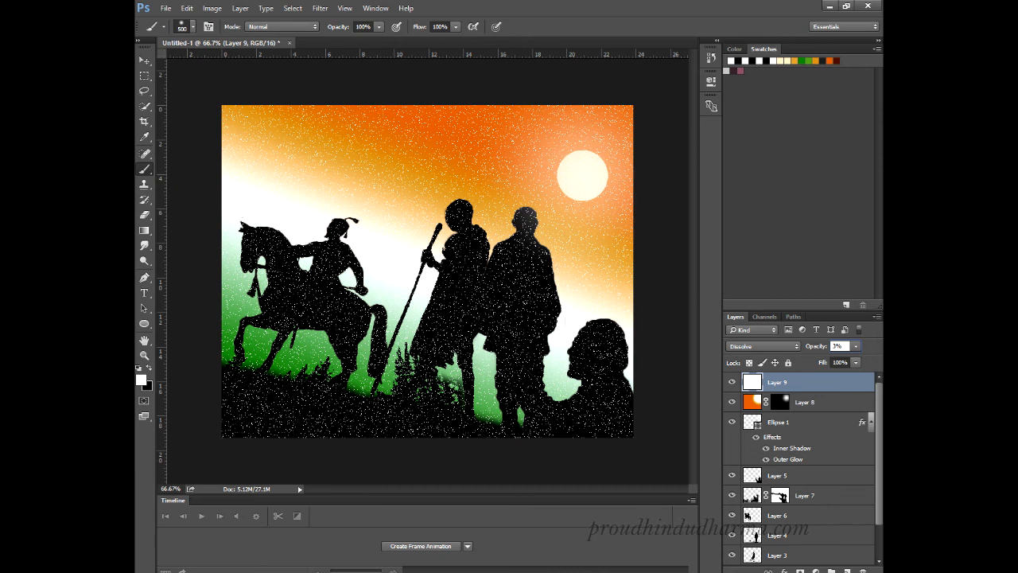
pyautogui.moveTo(823, 361); pyautogui.dragTo(813, 362)
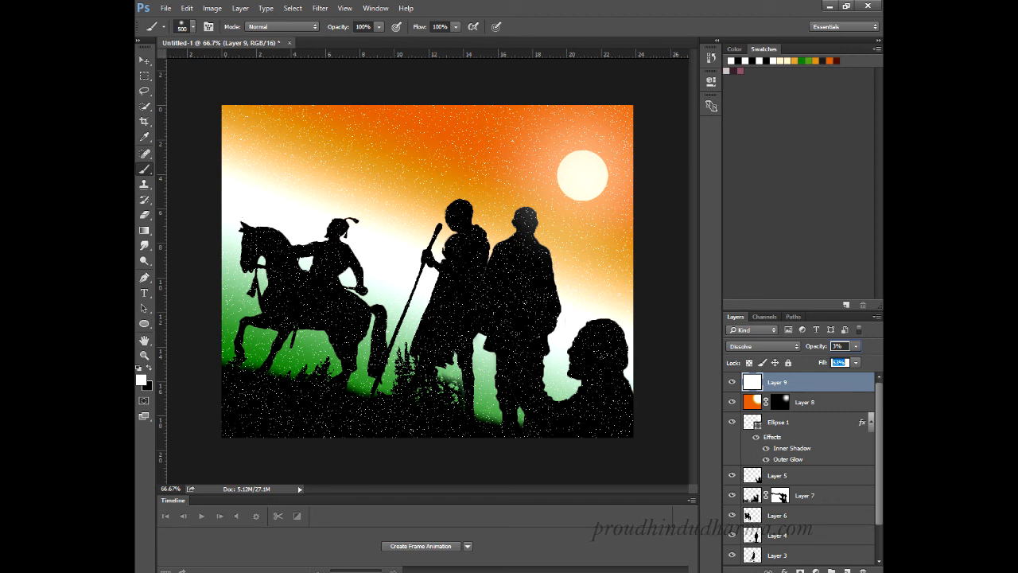
pyautogui.click(833, 346)
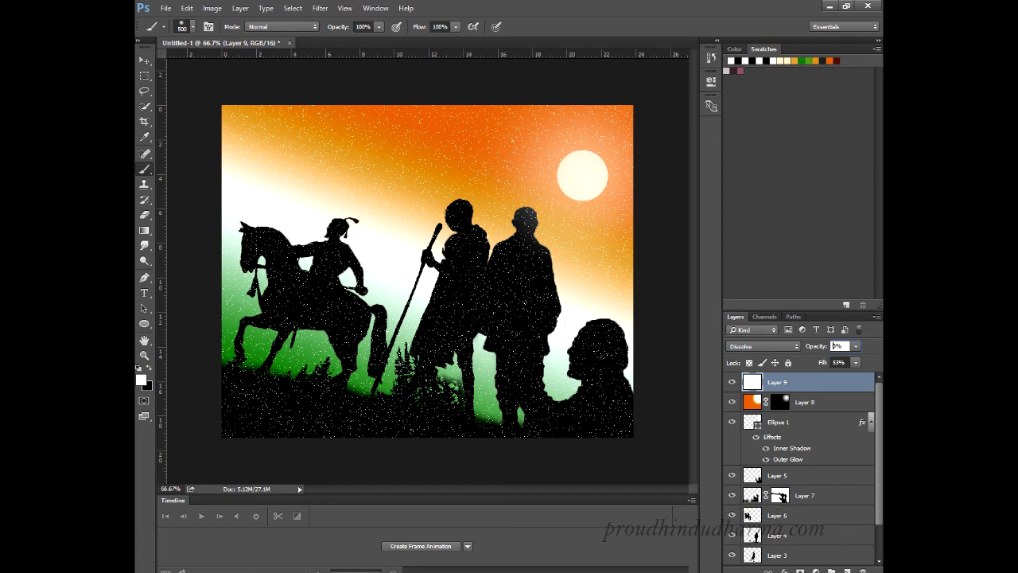
# Add a layer mask to the white Dissolve layer and move the layer directly above the tricolour gradient layer, Layer 1.
pyautogui.click(800, 571)
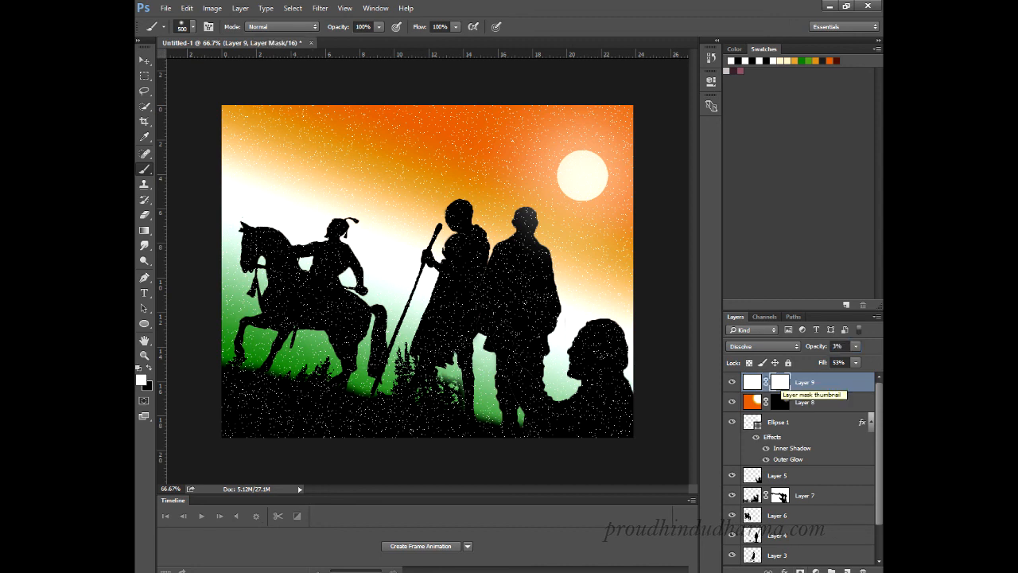
pyautogui.moveTo(819, 381); pyautogui.dragTo(819, 413)
pyautogui.moveTo(753, 402); pyautogui.dragTo(754, 487)
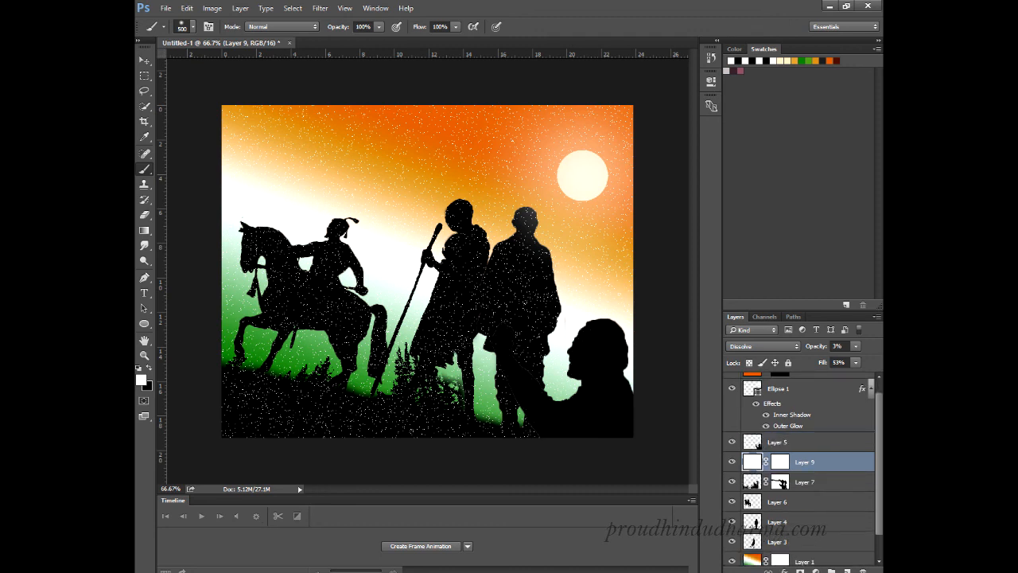
pyautogui.moveTo(754, 462); pyautogui.dragTo(754, 490)
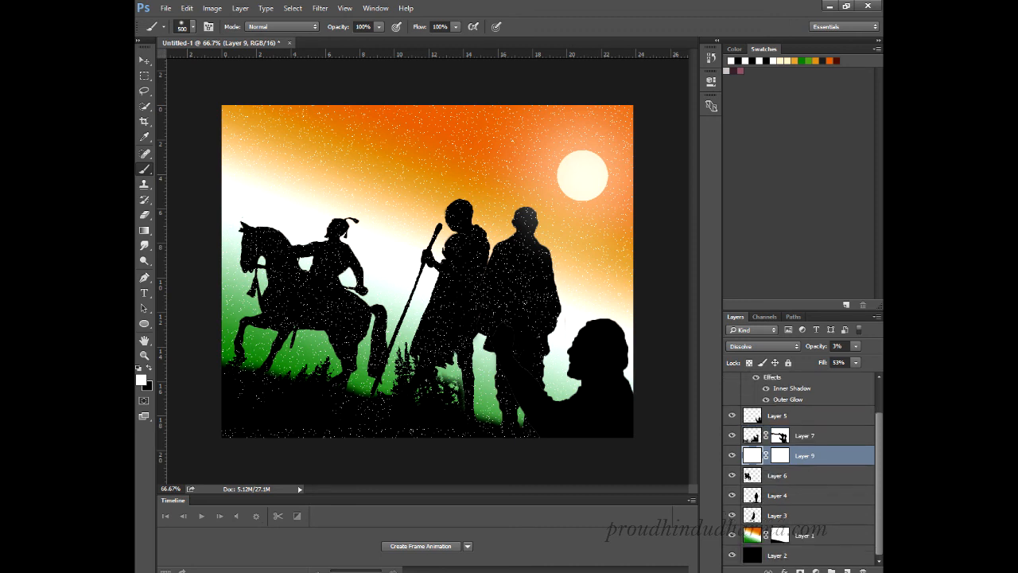
pyautogui.moveTo(753, 455); pyautogui.dragTo(753, 515)
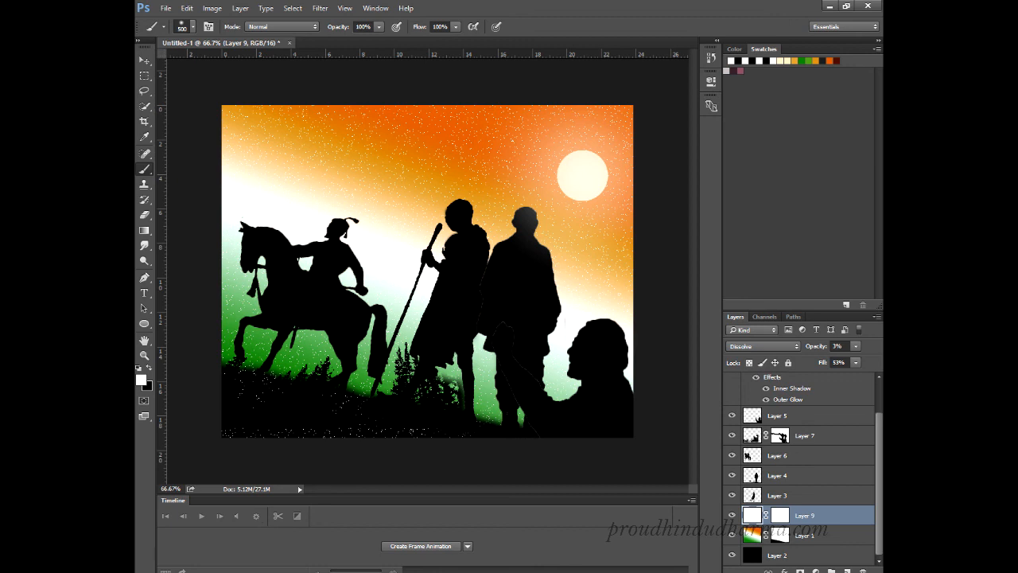
# Copy the tricolour gradient layer's mask onto the white Dissolve layer, replacing that layer's existing mask.
pyautogui.click(770, 532)
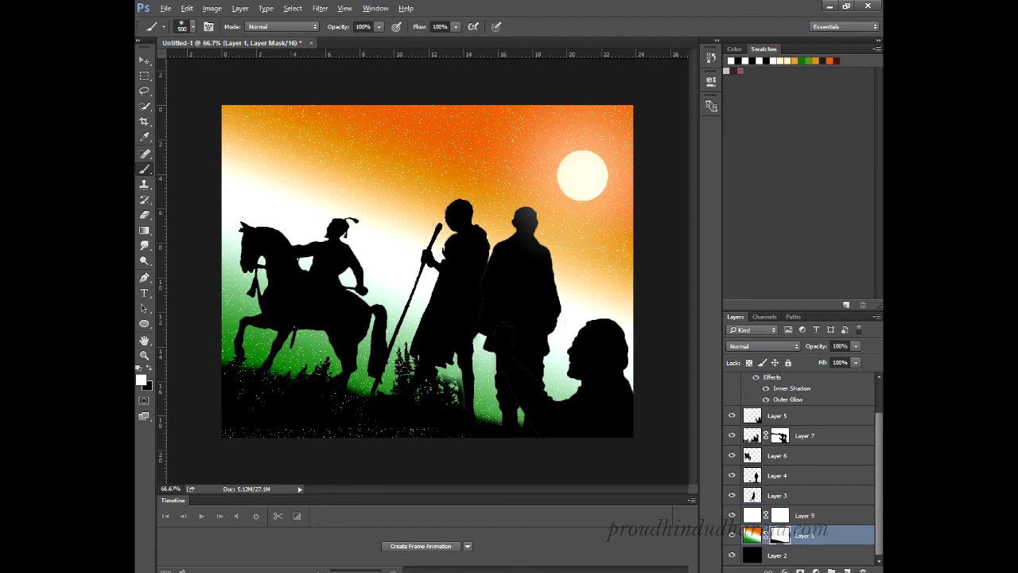
pyautogui.moveTo(776, 535); pyautogui.dragTo(778, 515)
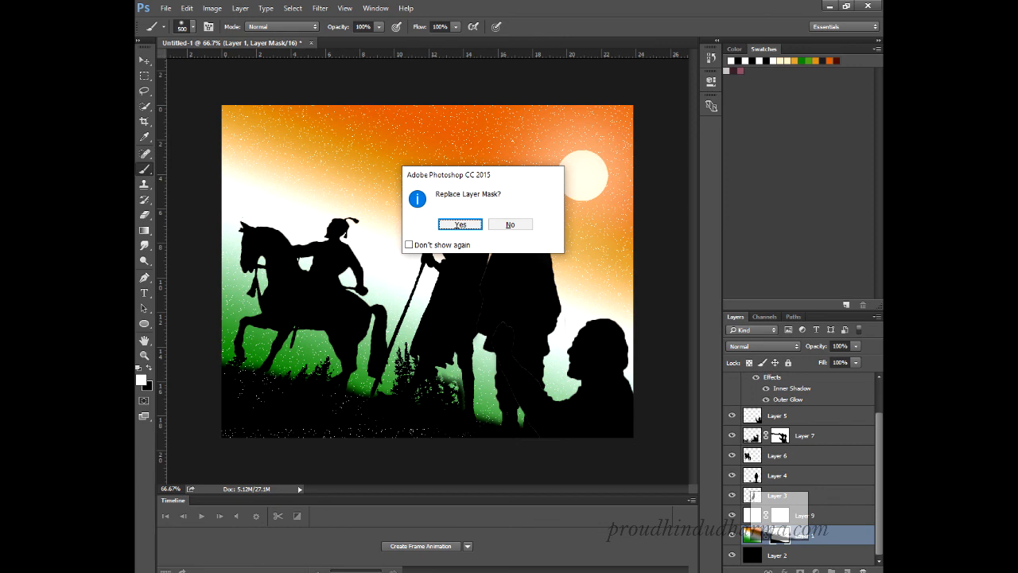
pyautogui.click(460, 224)
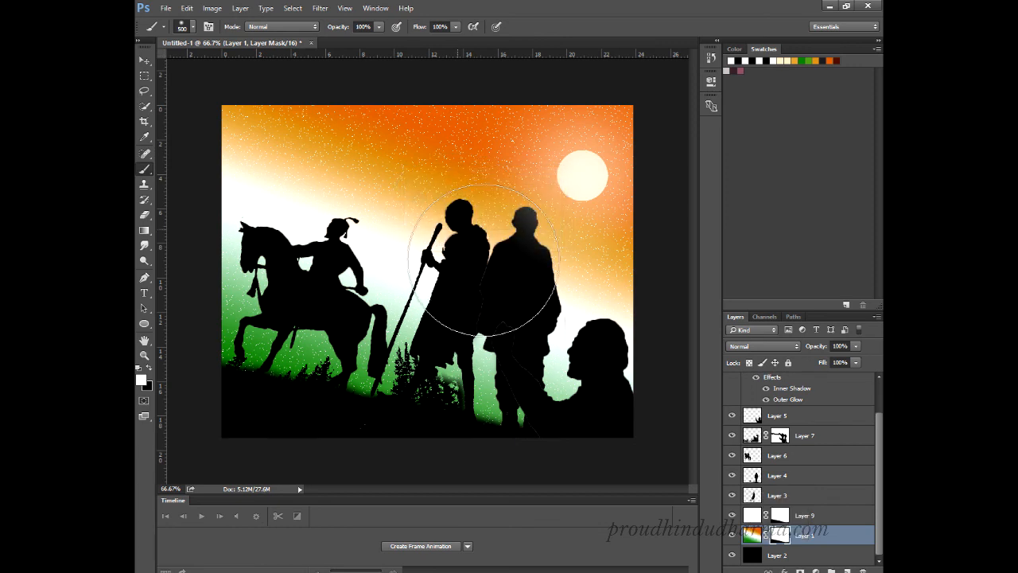